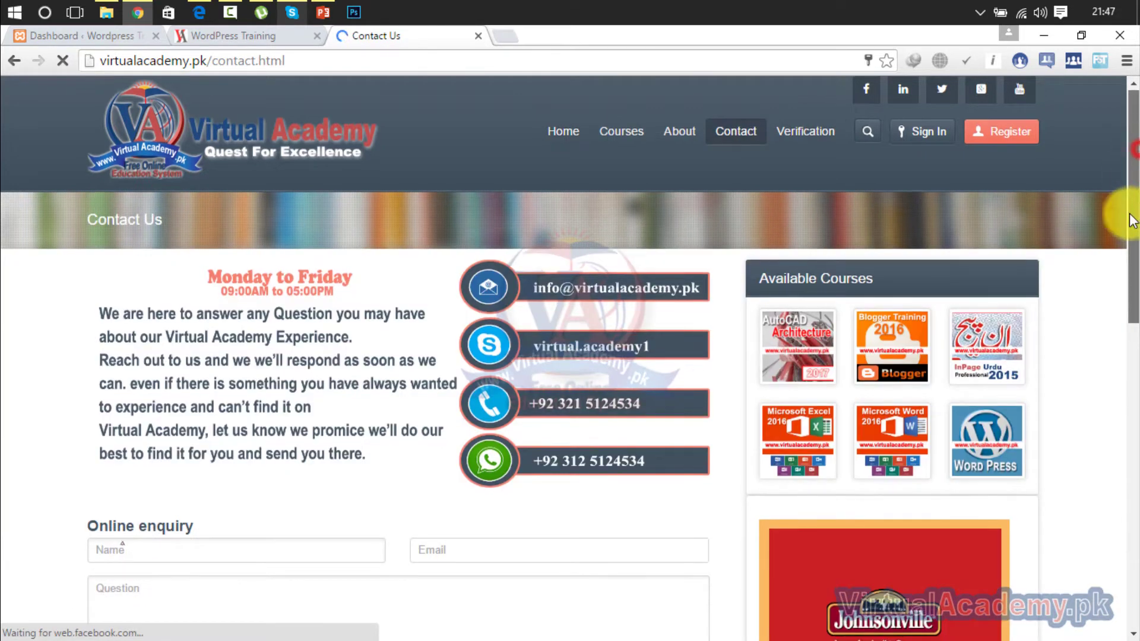
# Examine the location map on the Virtual Academy contact page and return to the WordPress Training site.
pyautogui.moveTo(1126, 190); pyautogui.dragTo(1128, 476)
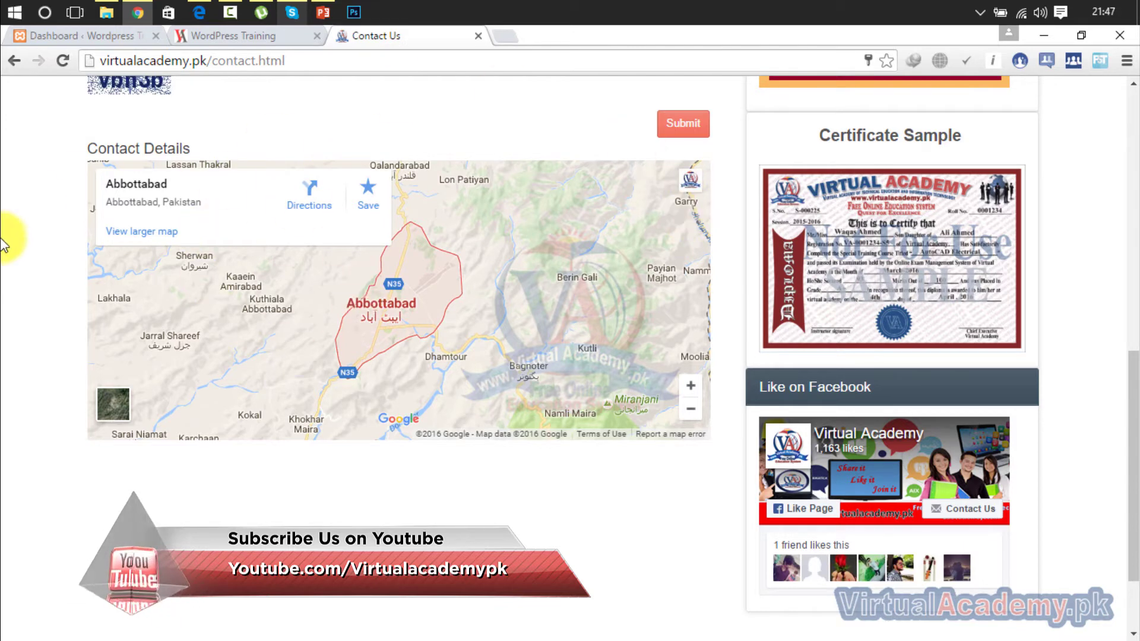
pyautogui.click(1132, 445)
pyautogui.moveTo(1133, 445); pyautogui.dragTo(1028, 177)
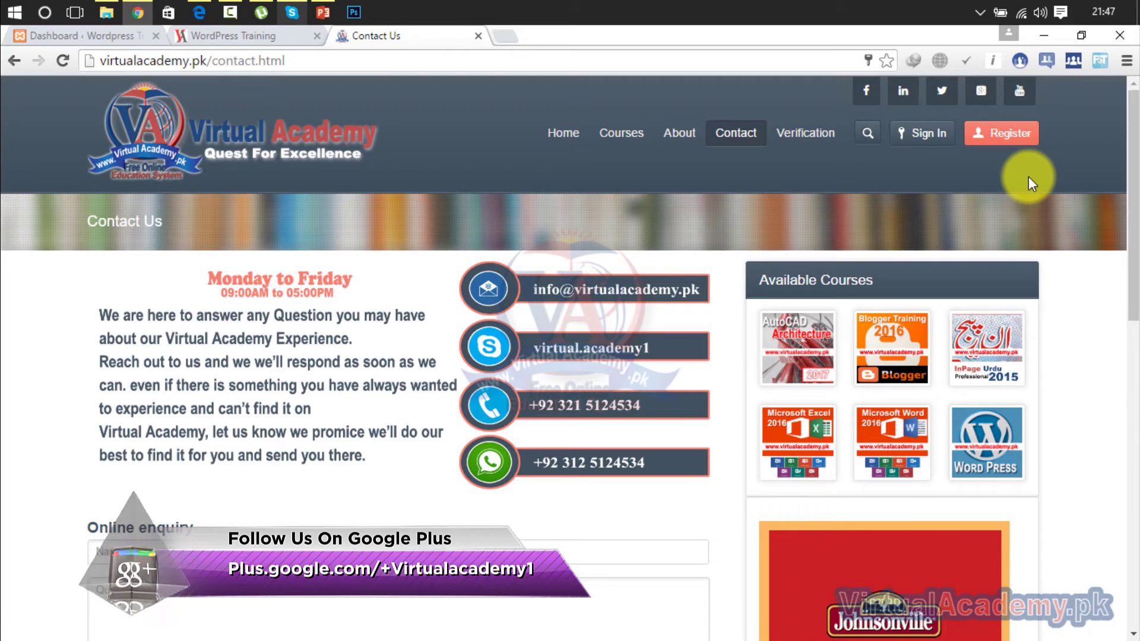
pyautogui.click(230, 37)
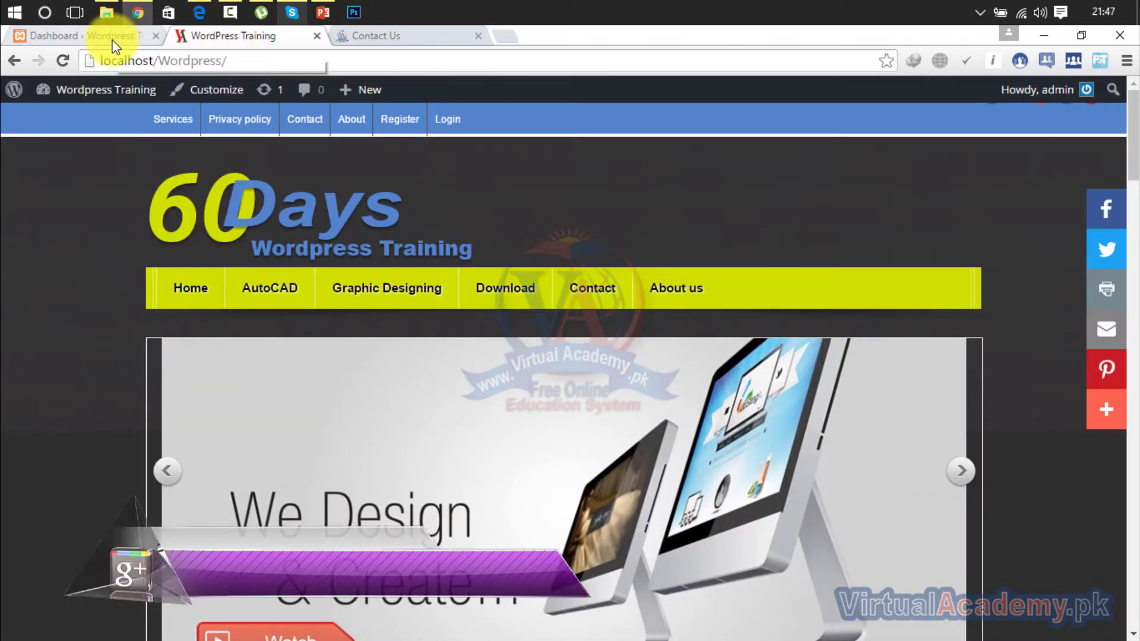
# Open Google Maps in a new browser tab.
pyautogui.click(500, 34)
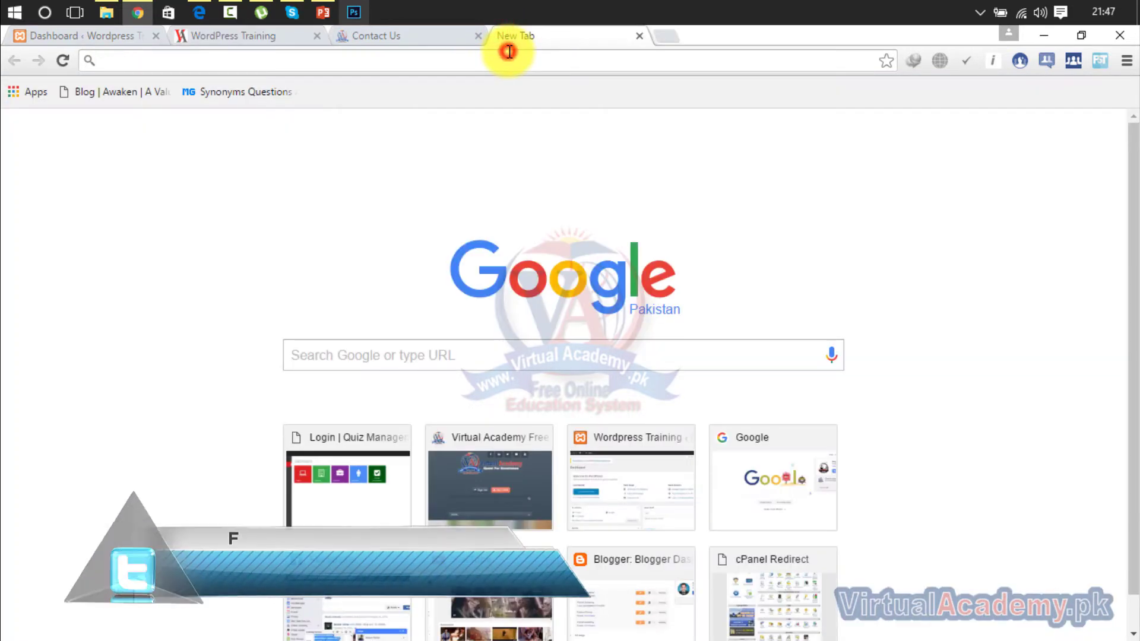
pyautogui.write('google')
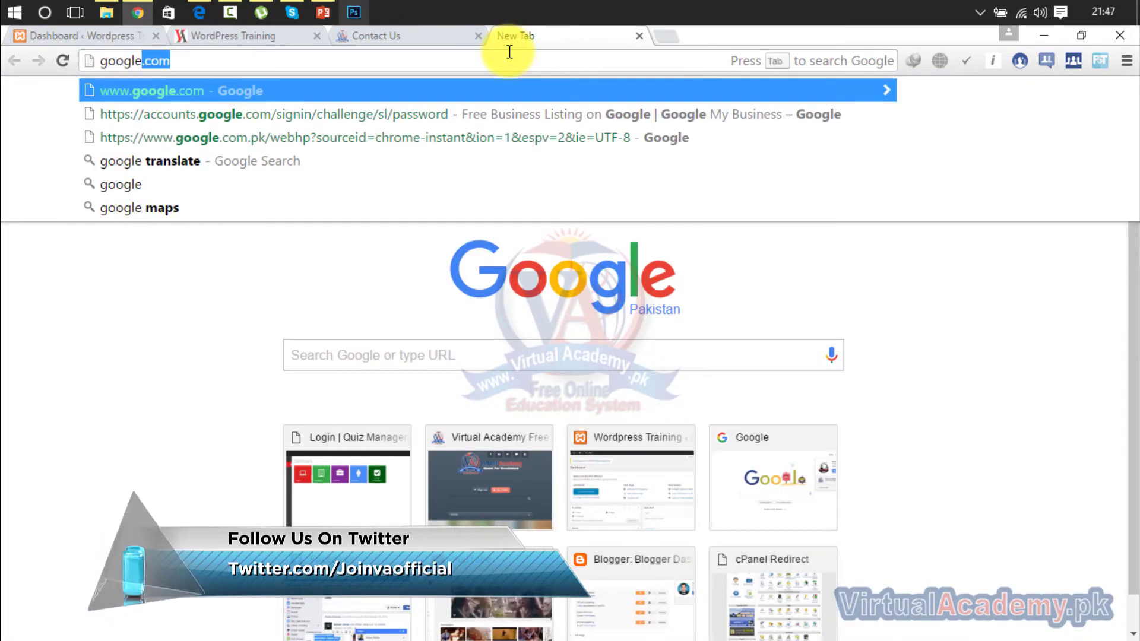
pyautogui.write(' map')
pyautogui.press('Return')
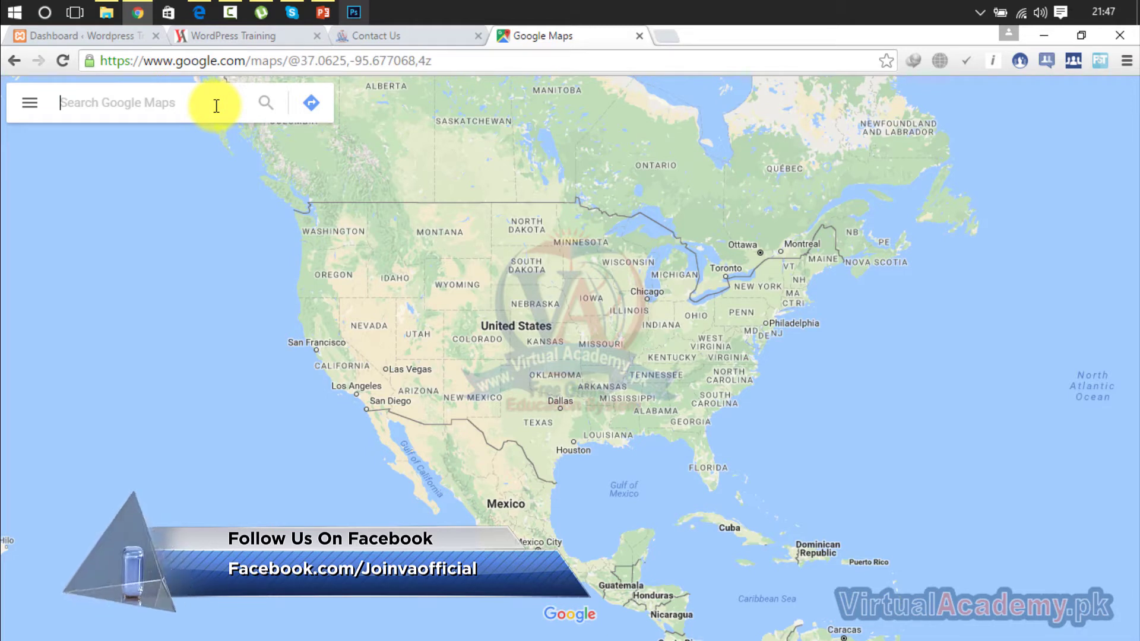
# Search the map for Pakistan and open the embed code among its sharing options.
pyautogui.write('akit')
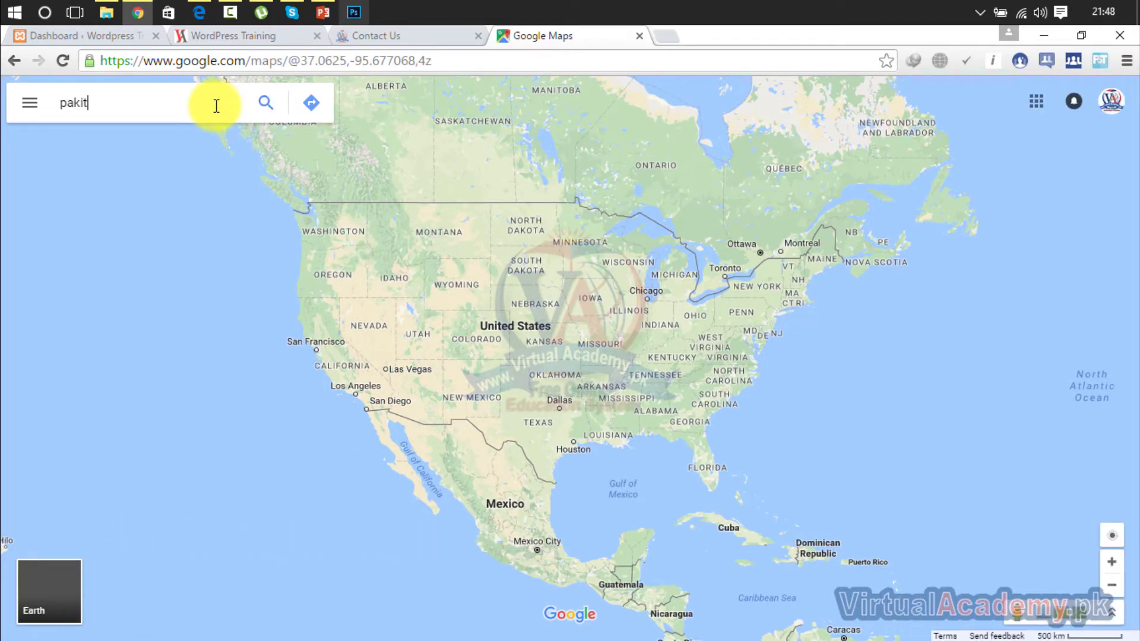
pyautogui.press('BackSpace')
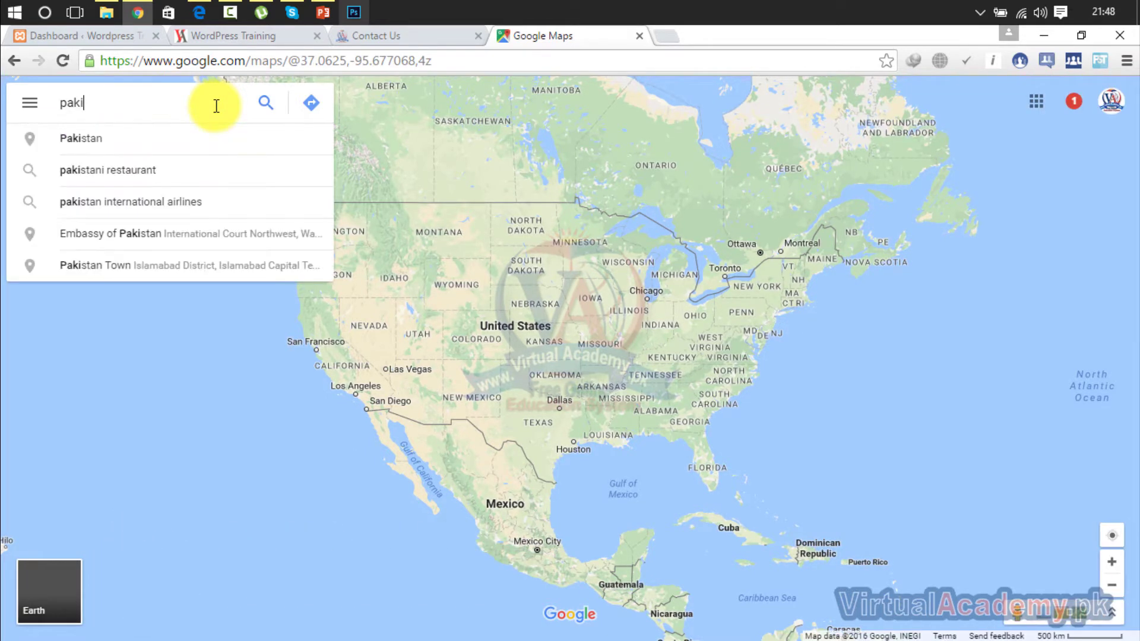
pyautogui.press('Down')
pyautogui.press('Return')
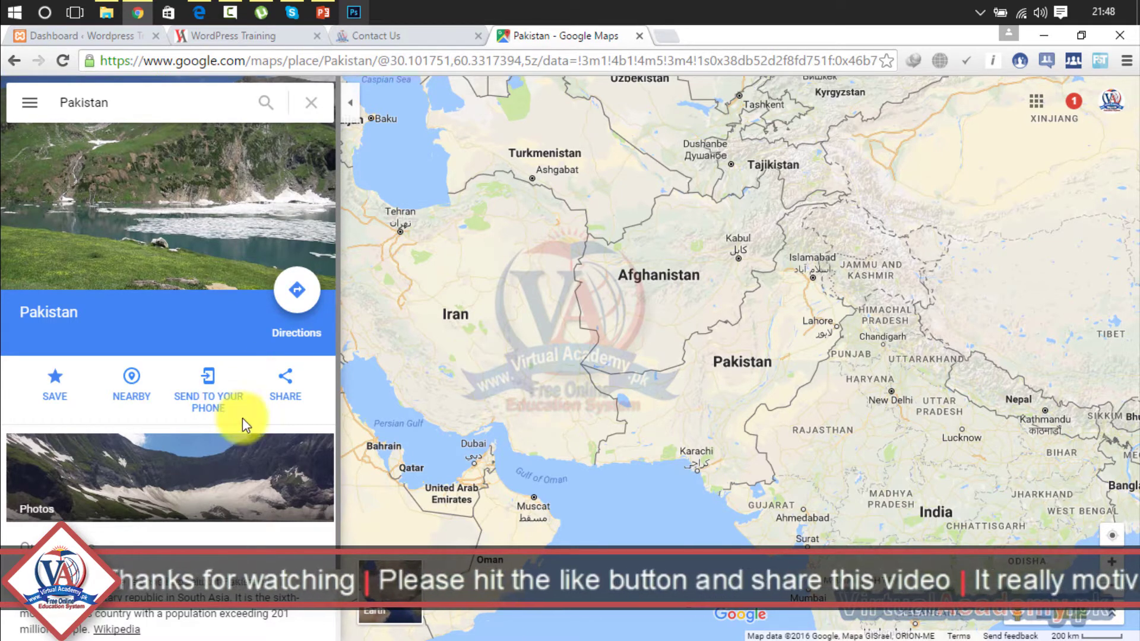
pyautogui.click(295, 391)
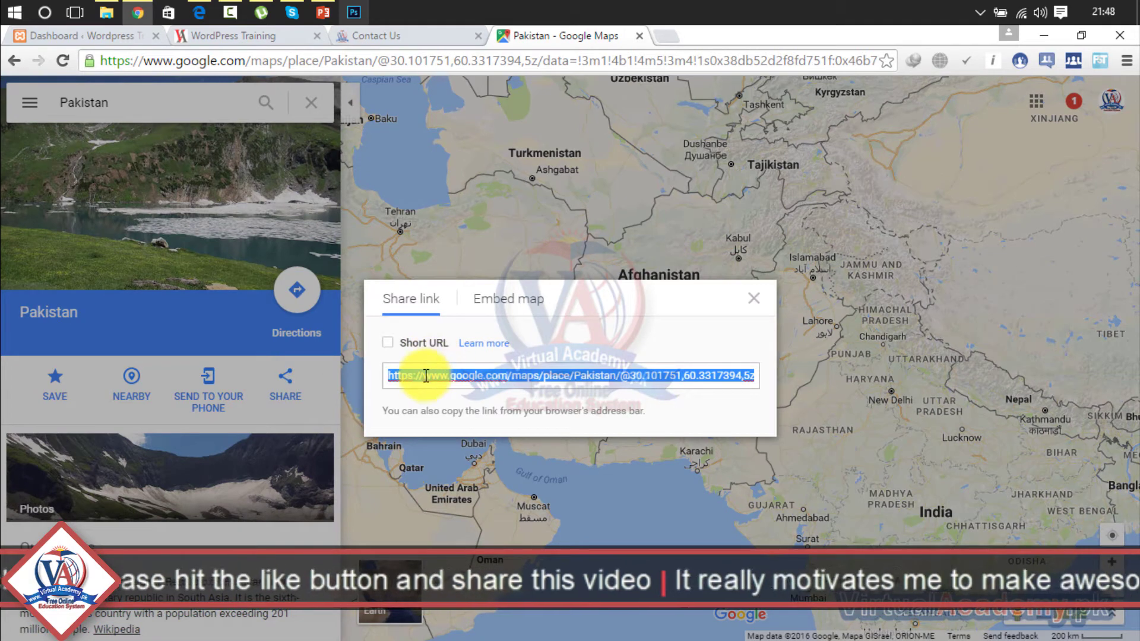
pyautogui.click(529, 303)
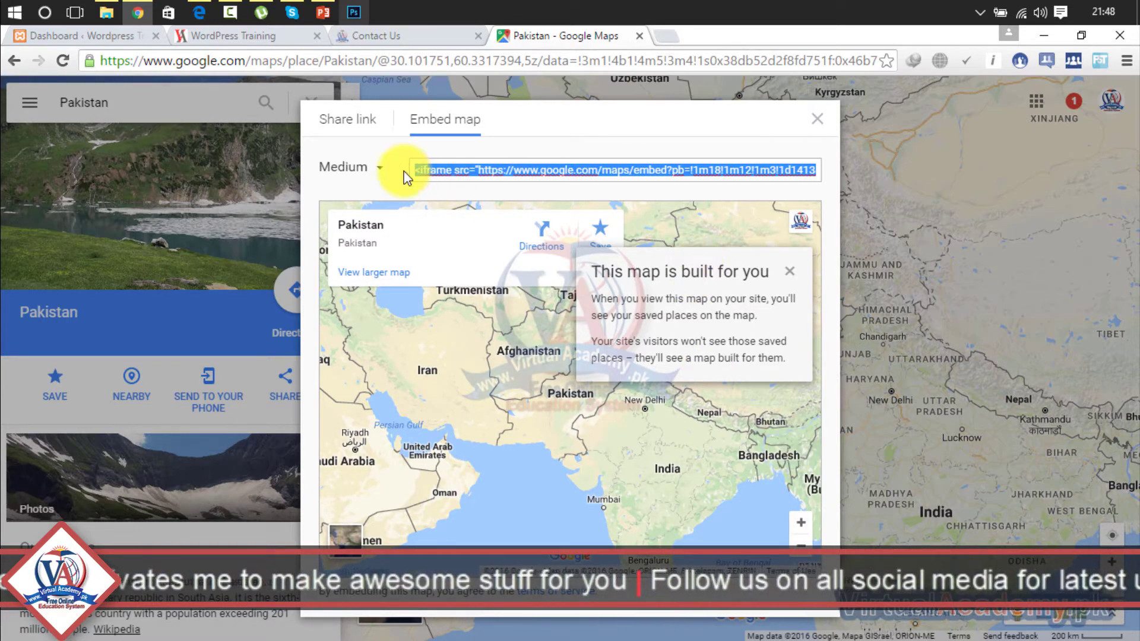
# Try the Large, Custom size, Medium and Small options for the embedded map and return to Medium.
pyautogui.click(370, 168)
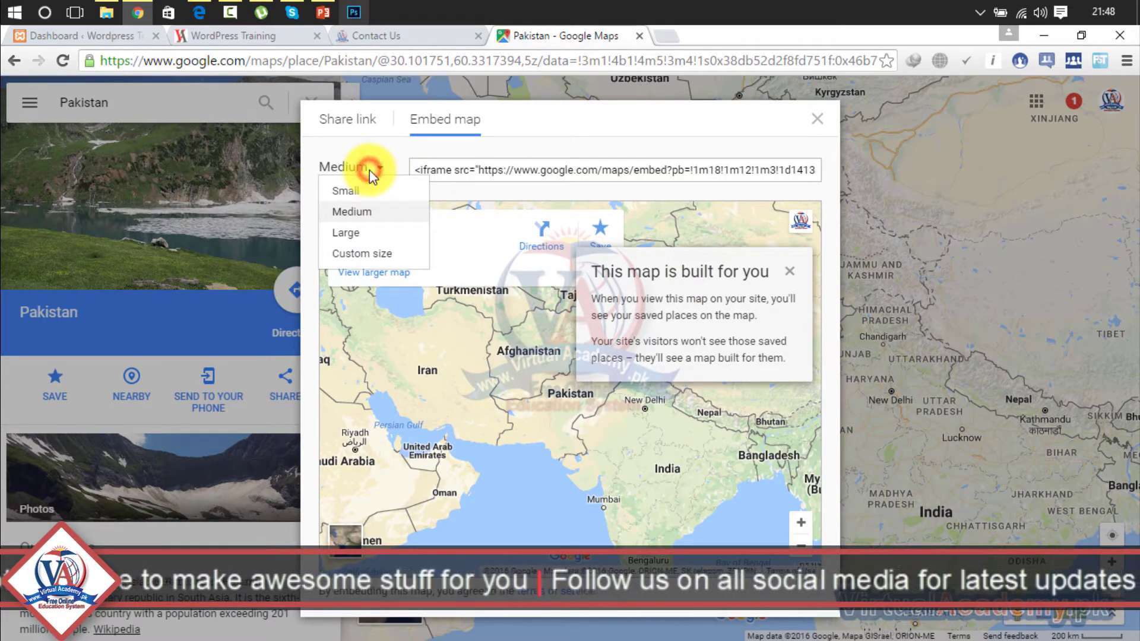
pyautogui.click(349, 232)
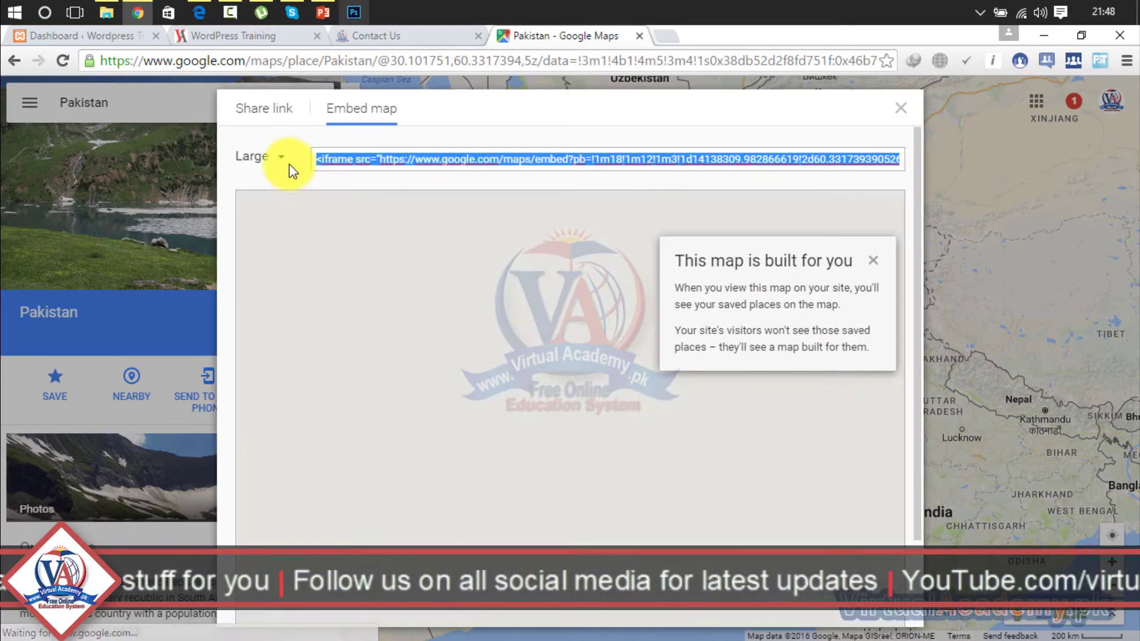
pyautogui.click(281, 158)
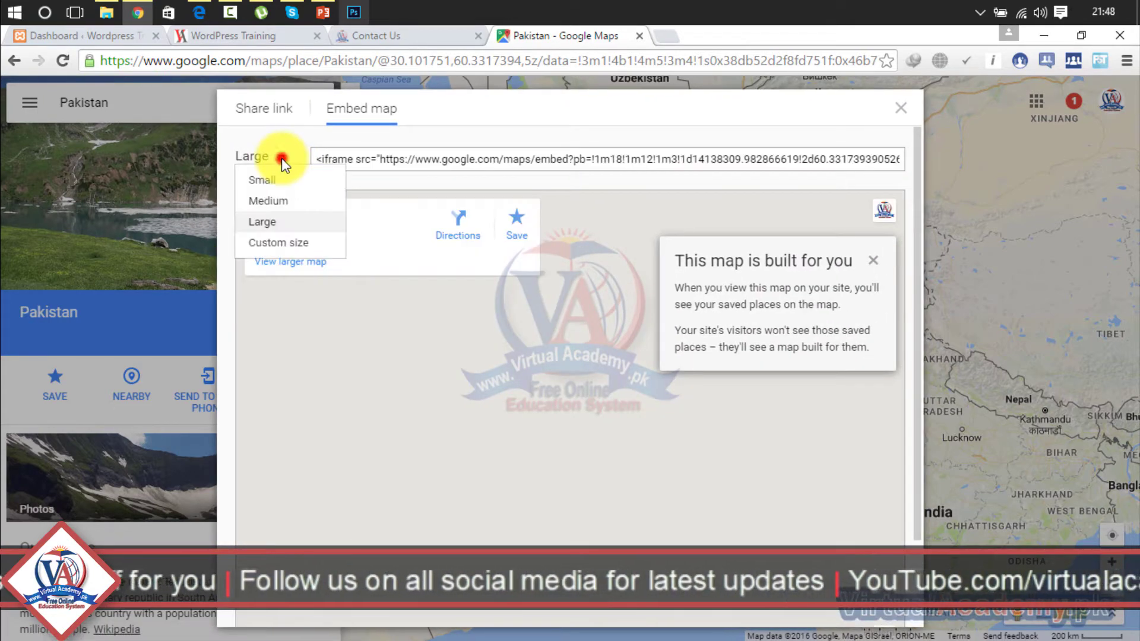
pyautogui.click(276, 241)
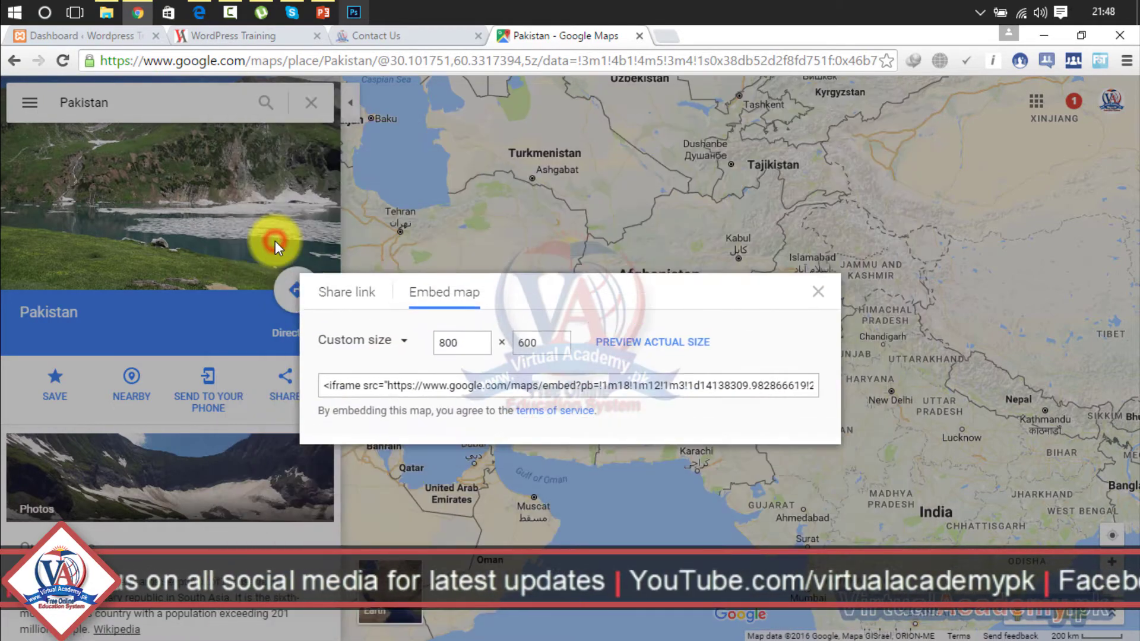
pyautogui.click(396, 341)
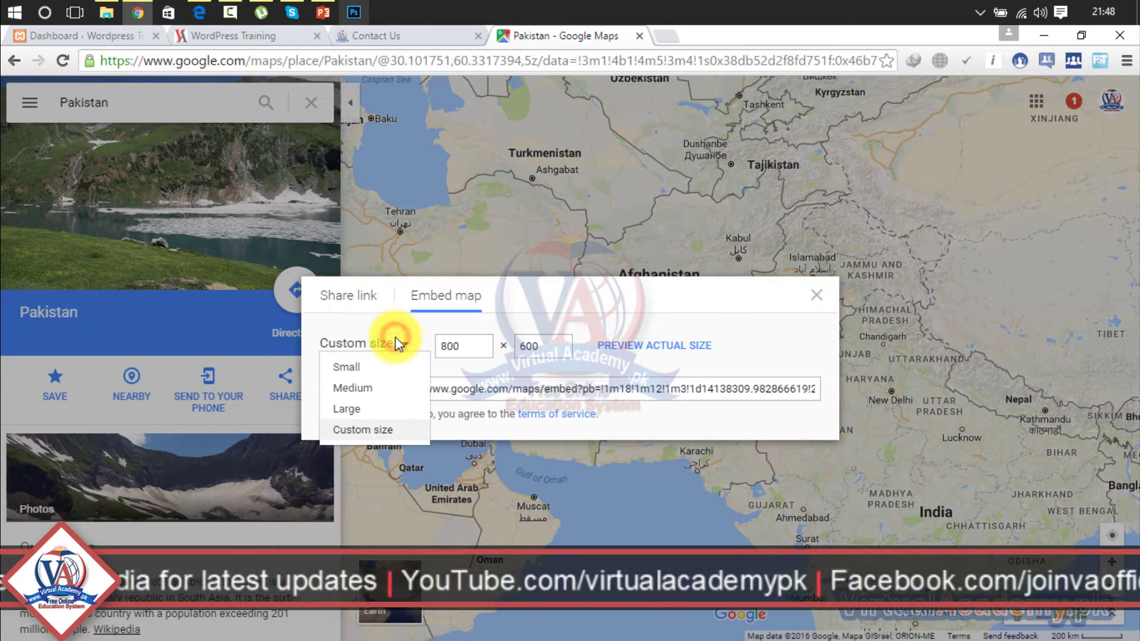
pyautogui.click(369, 389)
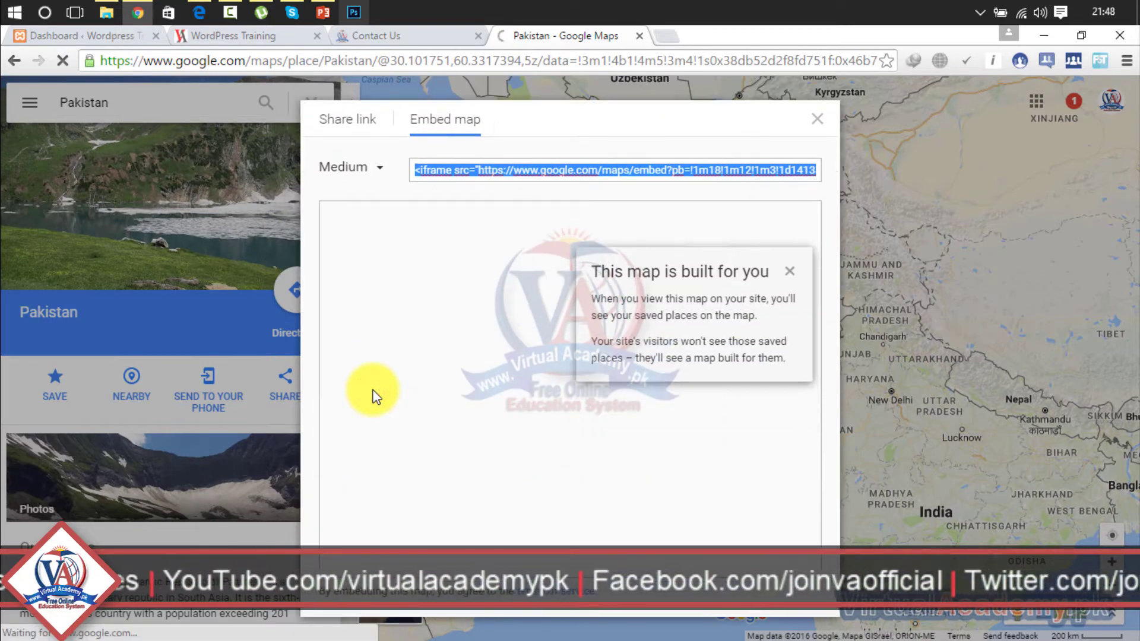
pyautogui.click(362, 170)
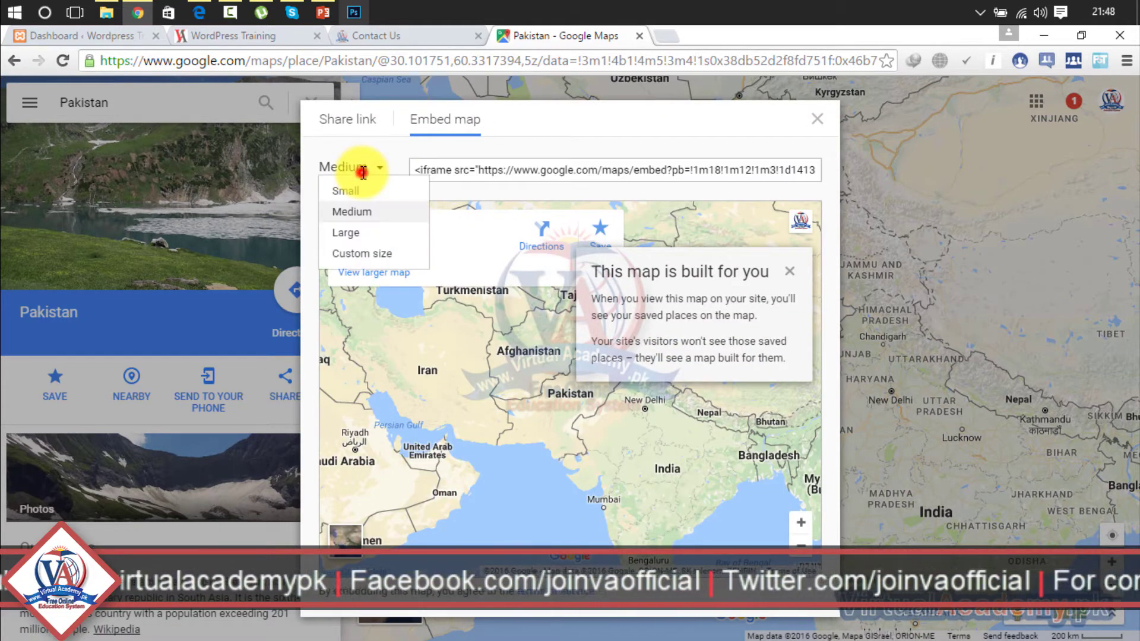
pyautogui.click(358, 193)
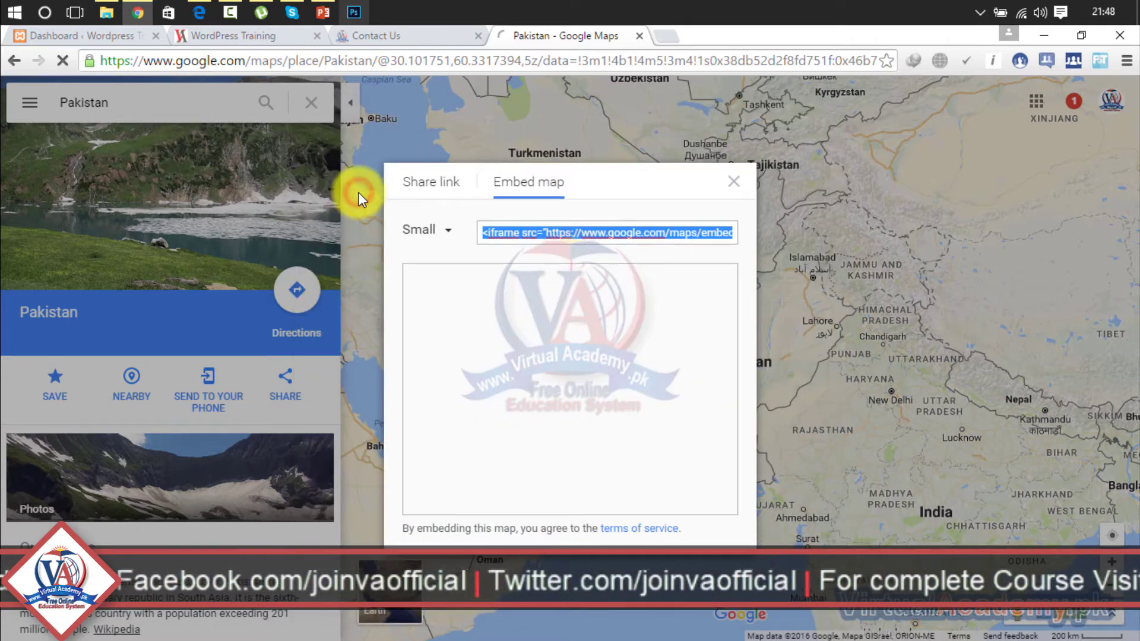
pyautogui.click(436, 233)
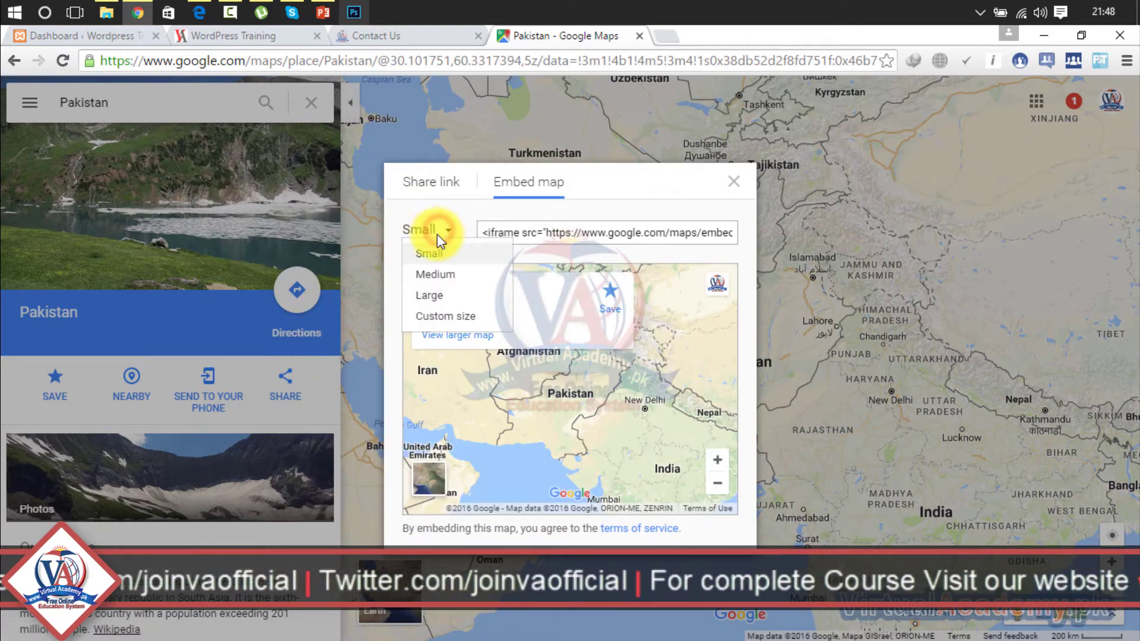
pyautogui.click(432, 315)
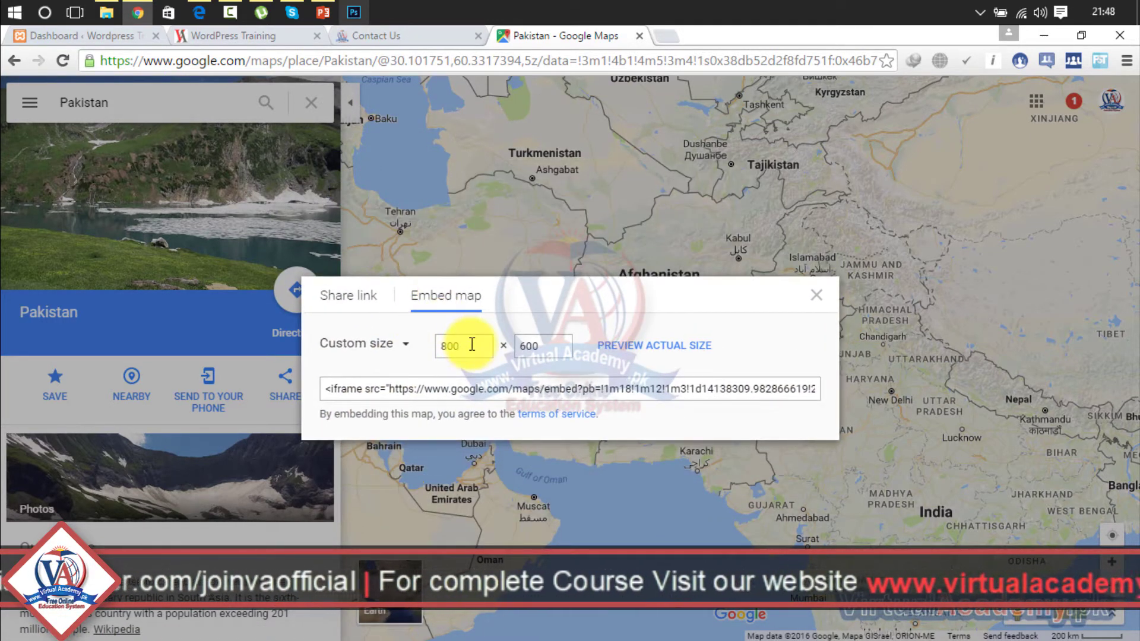
pyautogui.click(396, 344)
pyautogui.click(354, 409)
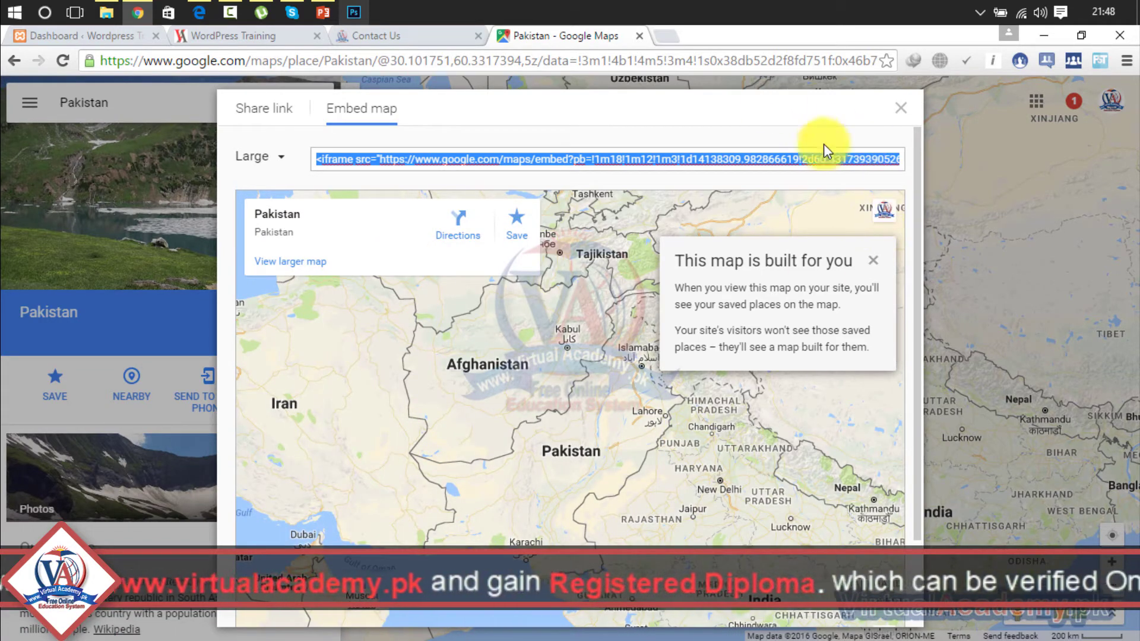
pyautogui.click(276, 157)
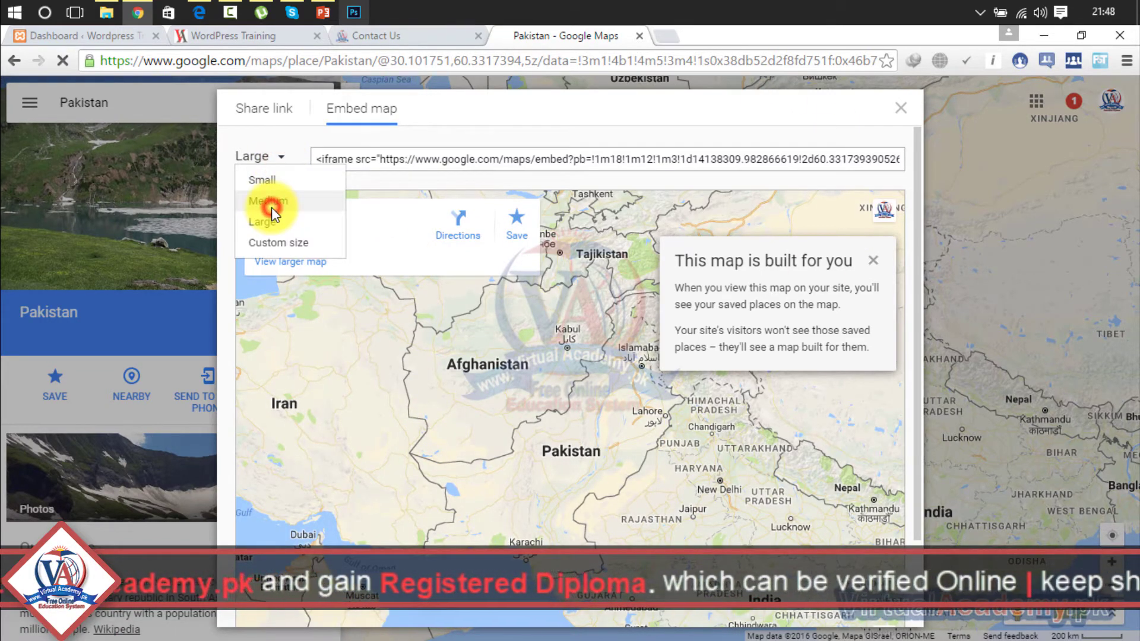
pyautogui.click(271, 207)
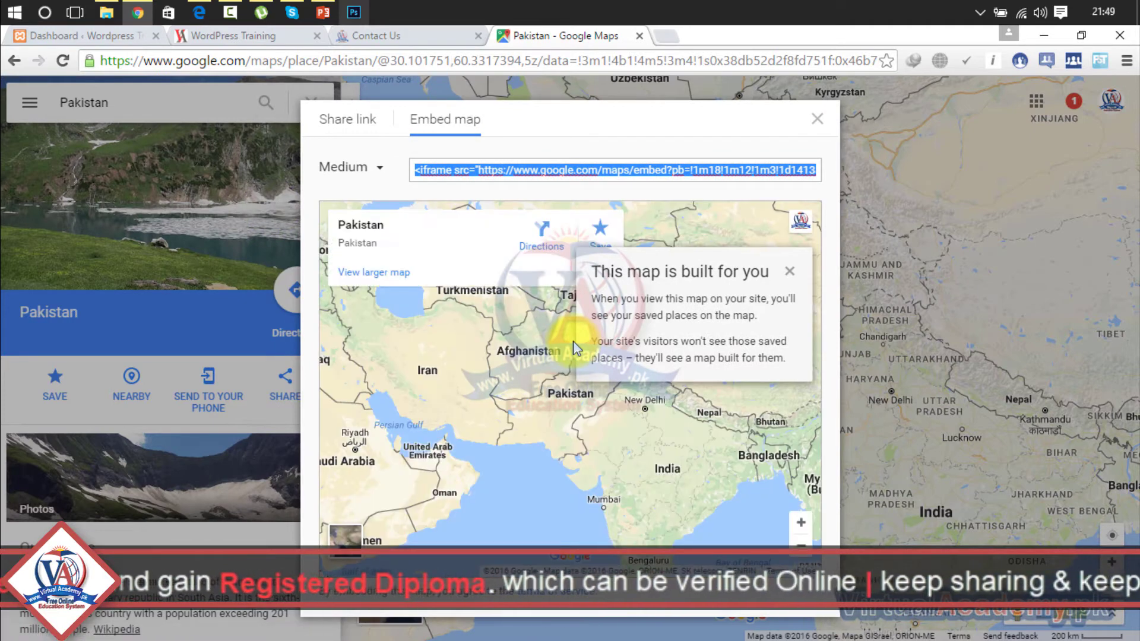
# Select and copy the whole iframe embed code of the Medium Pakistan map.
pyautogui.click(695, 165)
pyautogui.rightClick(695, 165)
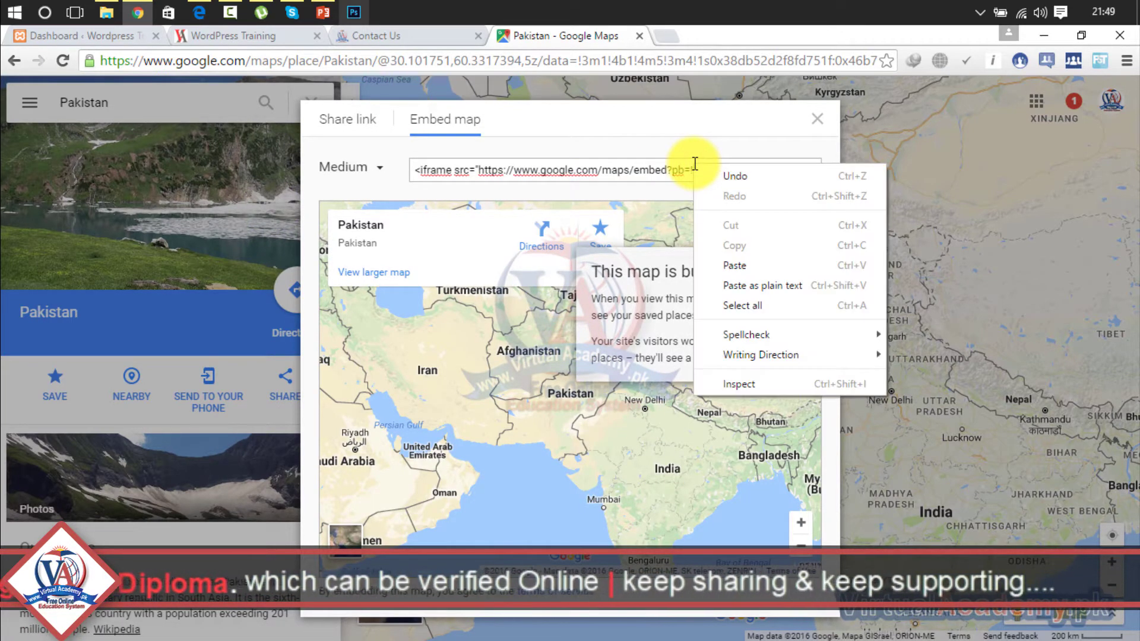
pyautogui.click(659, 170)
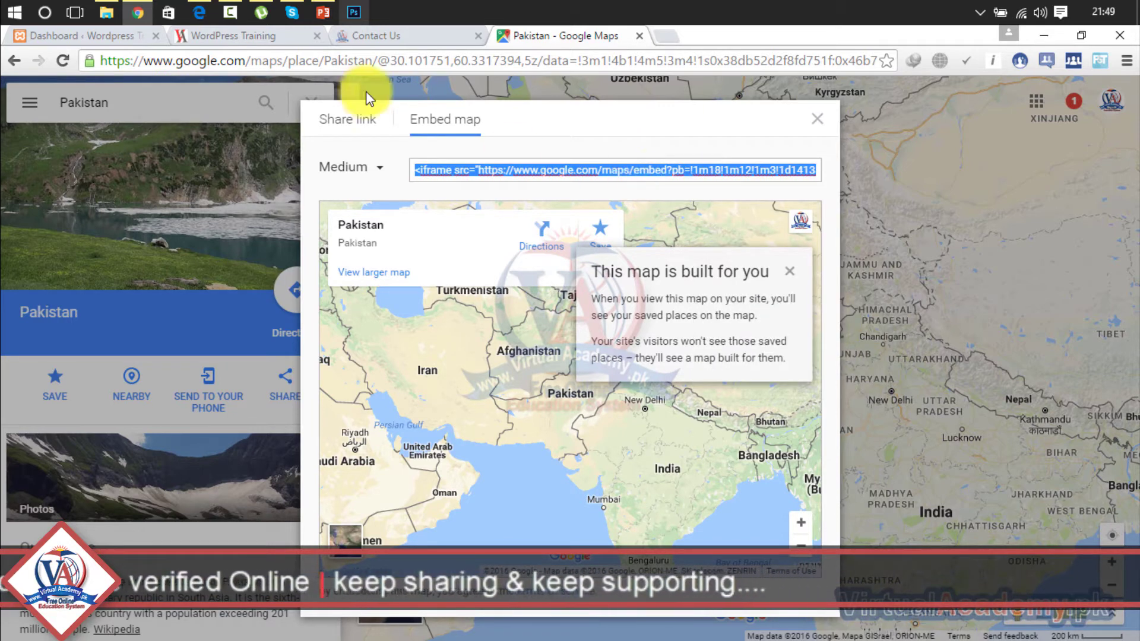
# Open the Contact page for editing from the list of pages in the WordPress dashboard.
pyautogui.click(101, 37)
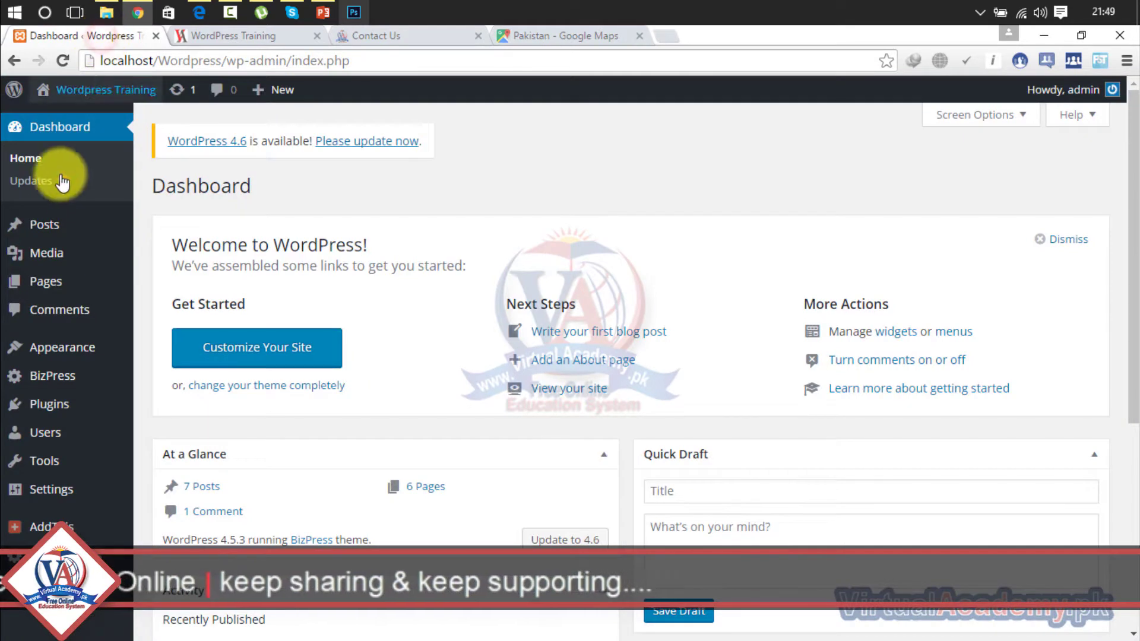
pyautogui.click(53, 284)
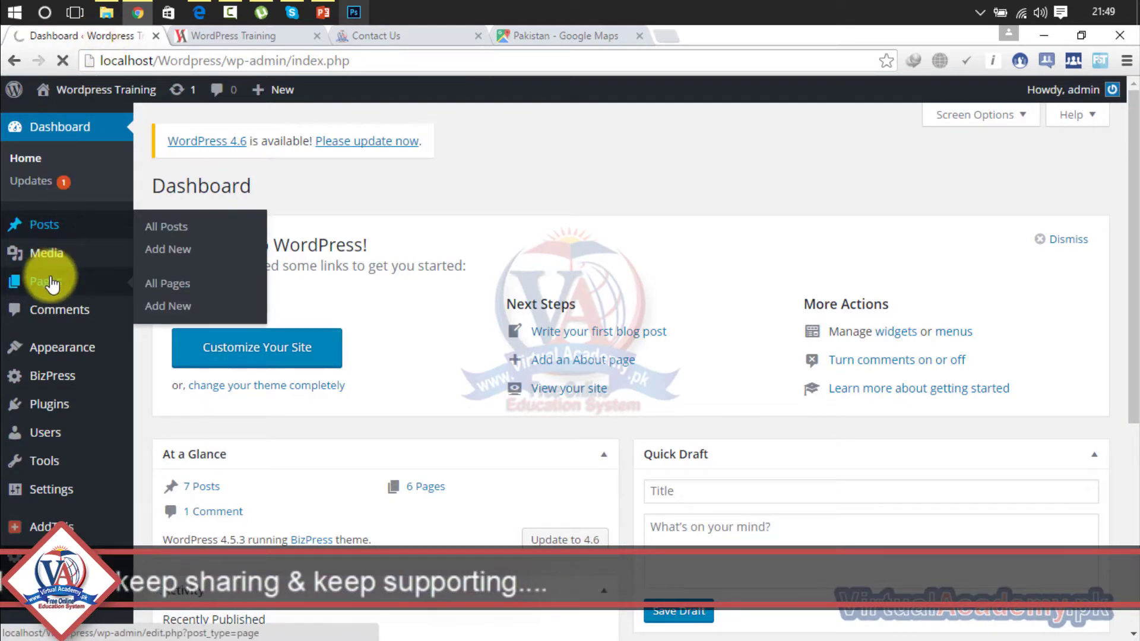
pyautogui.click(52, 283)
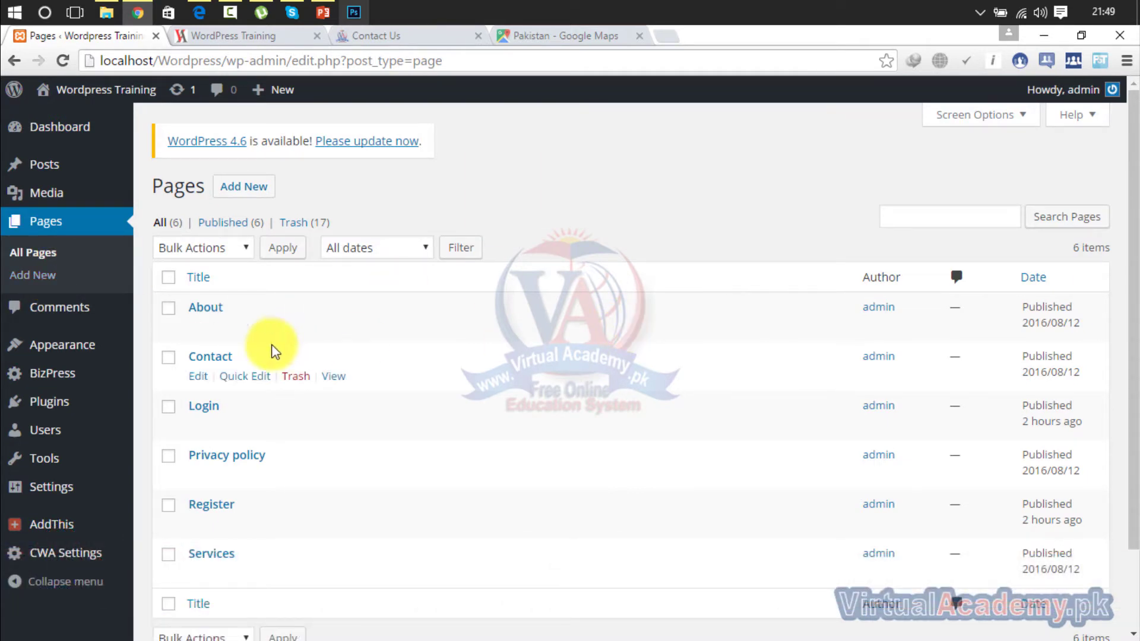
pyautogui.click(198, 378)
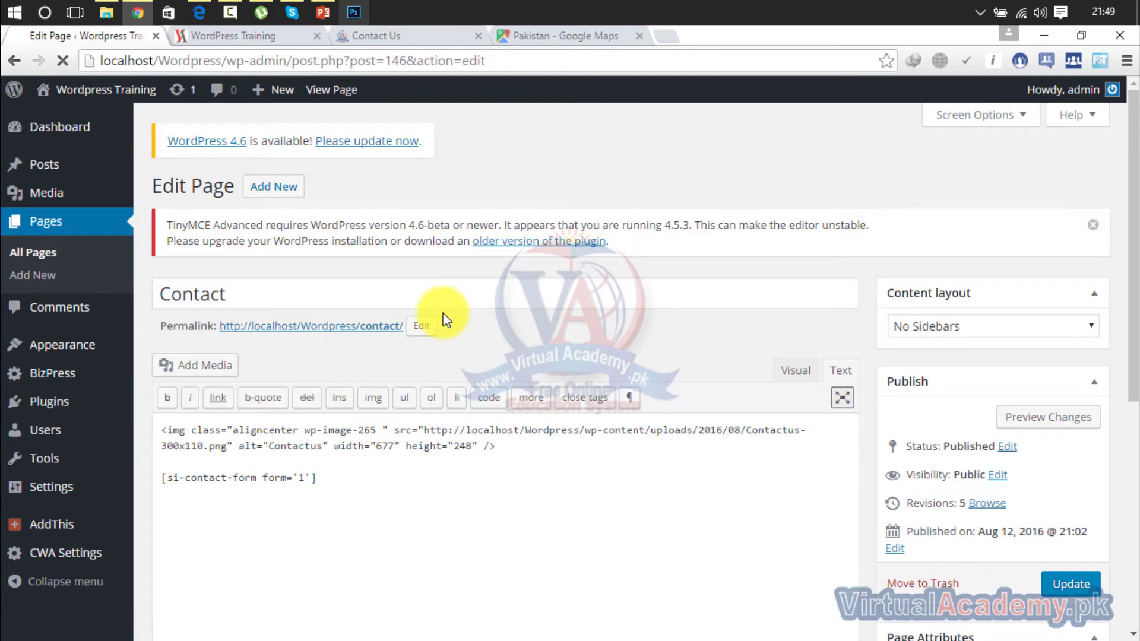
# Paste the map's iframe code below the si-contact-form shortcode, separated by a blank line, and update the page.
pyautogui.click(407, 477)
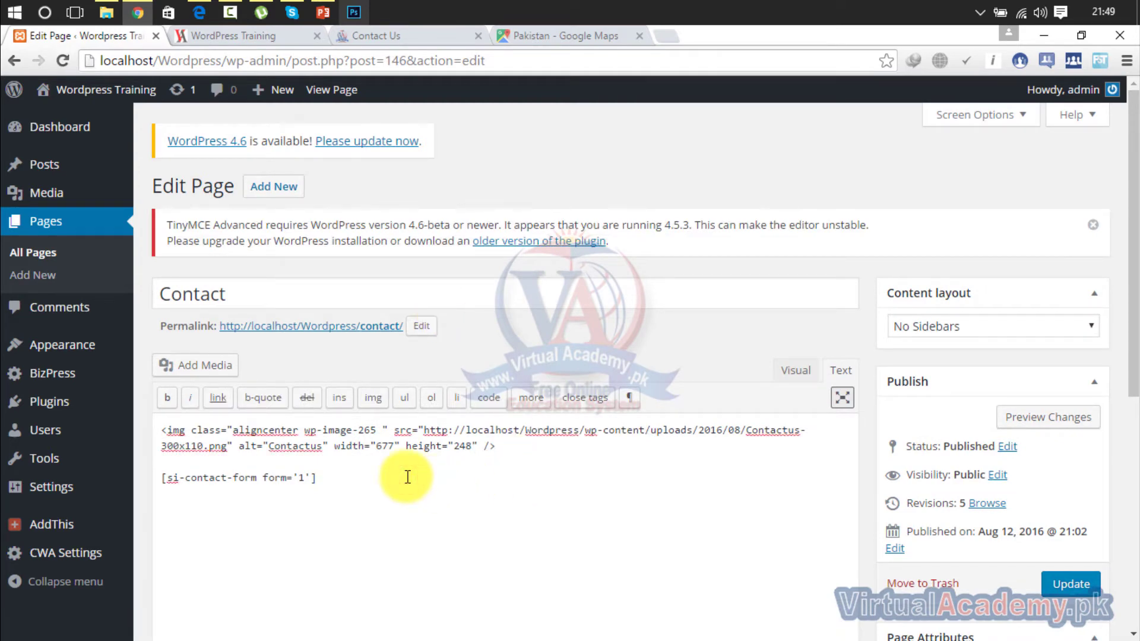
pyautogui.press('Return')
pyautogui.press('Return')
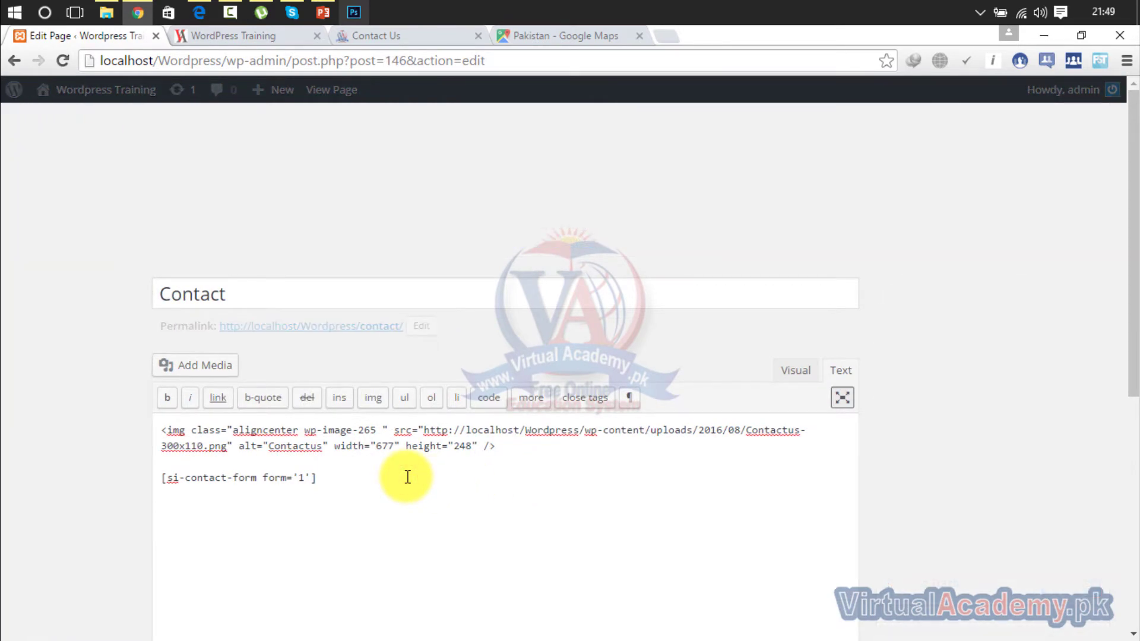
pyautogui.hotkey('ctrl', 'v')
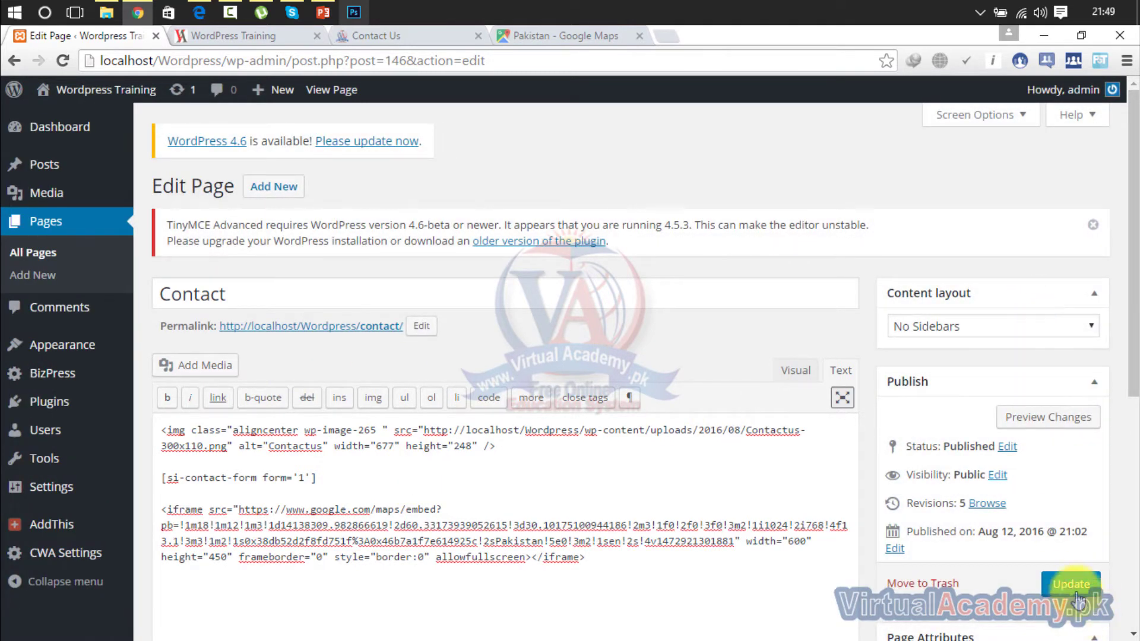
pyautogui.click(1067, 588)
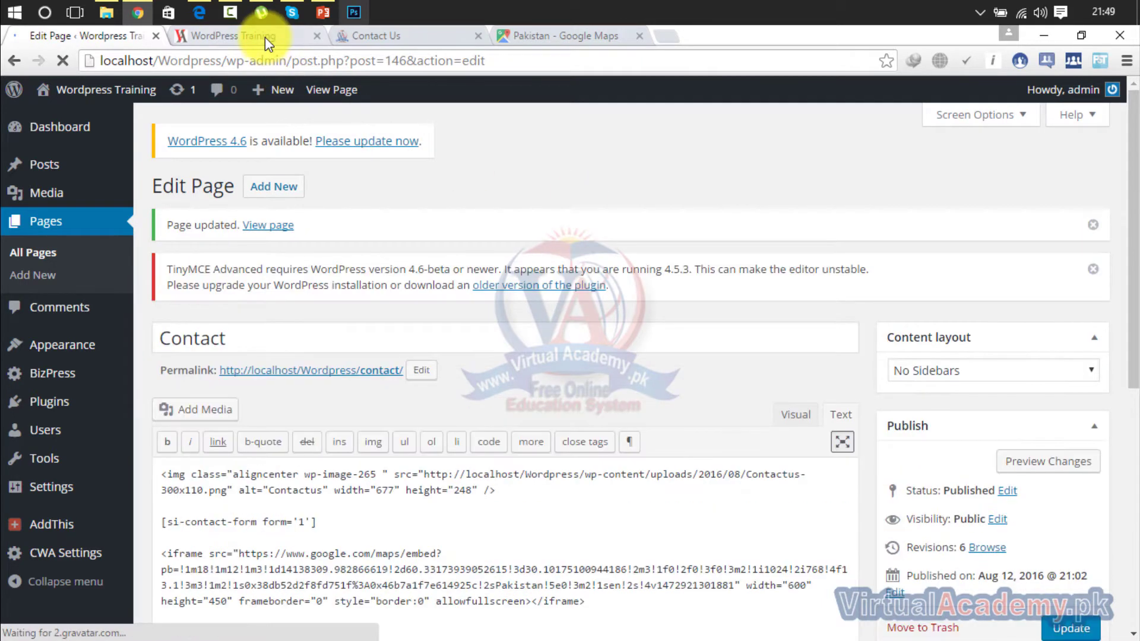
# Open the Contact page on the live site and check the embedded Pakistan map below the contact form.
pyautogui.click(265, 37)
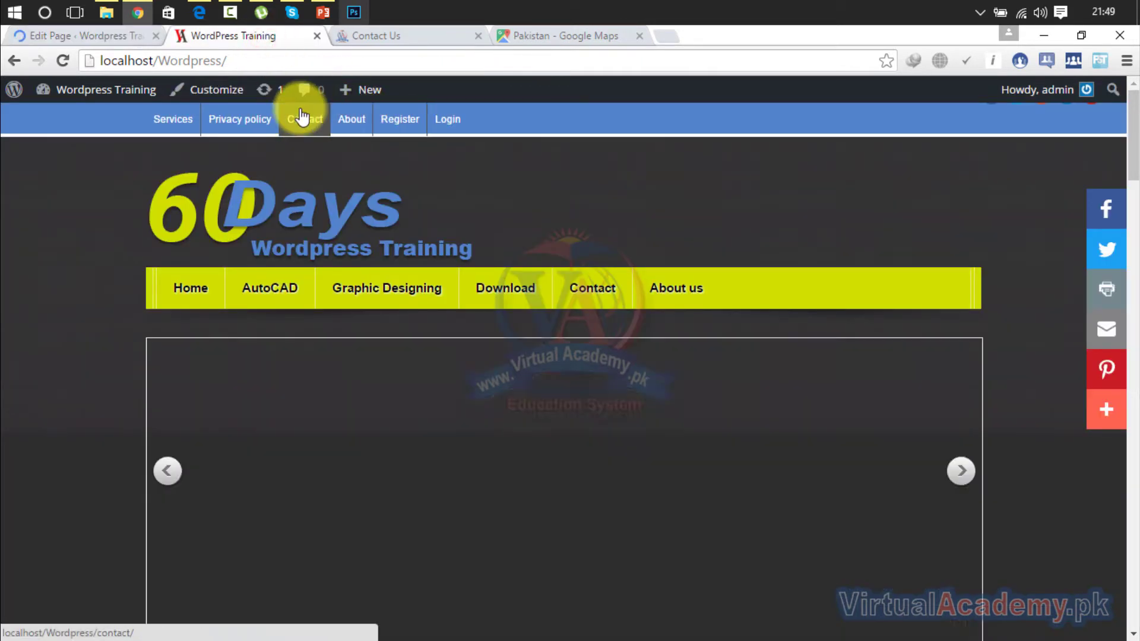
pyautogui.click(301, 108)
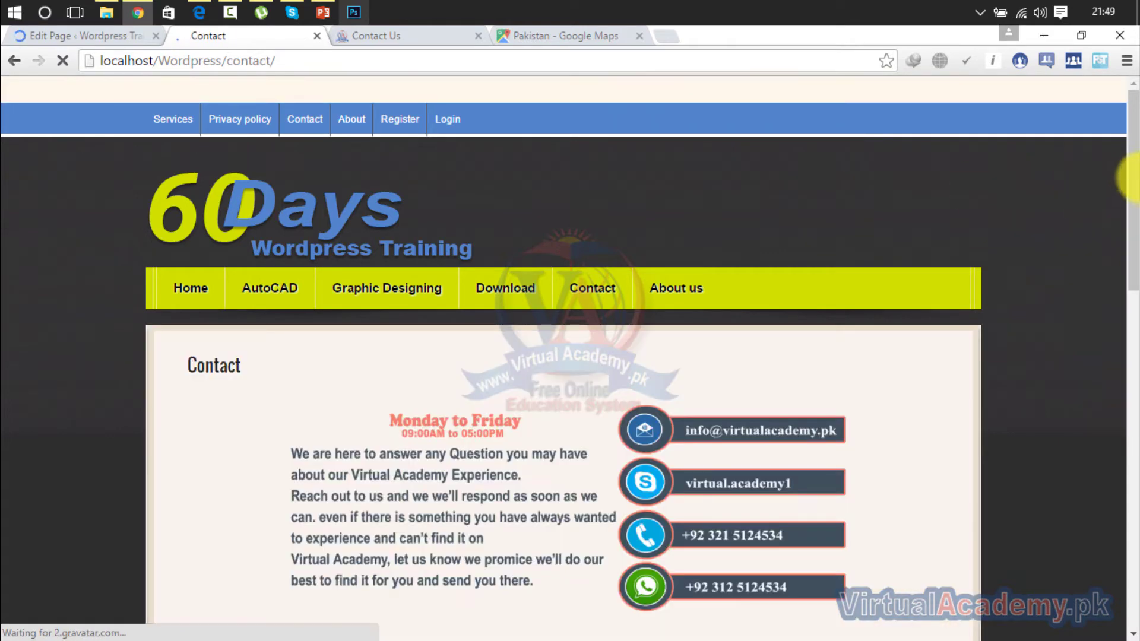
pyautogui.moveTo(1130, 172); pyautogui.dragTo(649, 433)
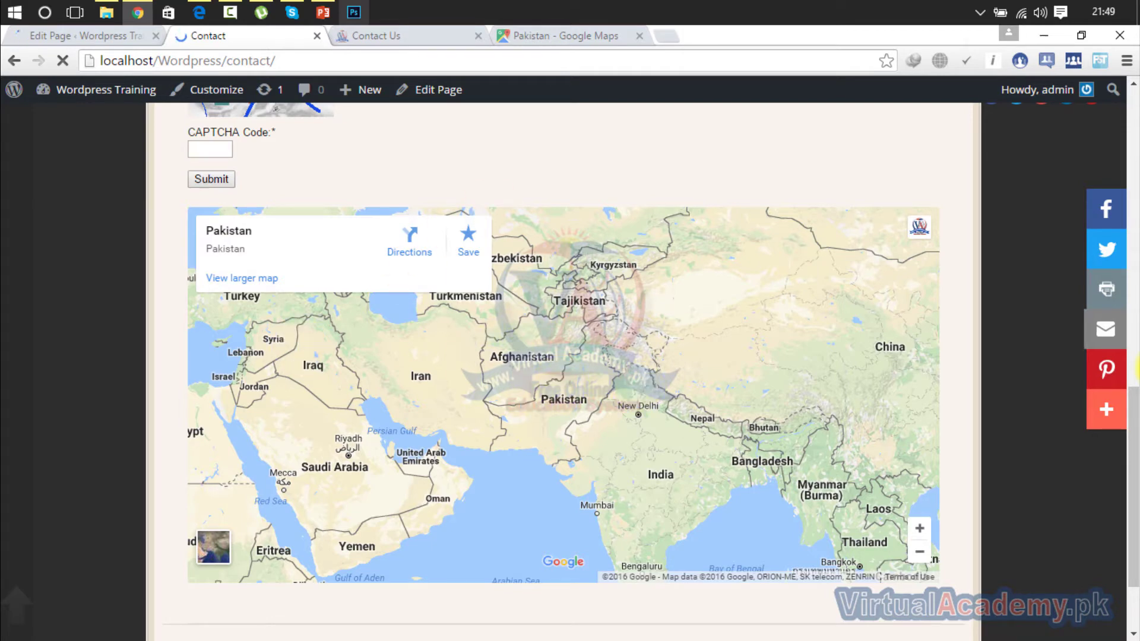
pyautogui.moveTo(1132, 415); pyautogui.dragTo(1106, 130)
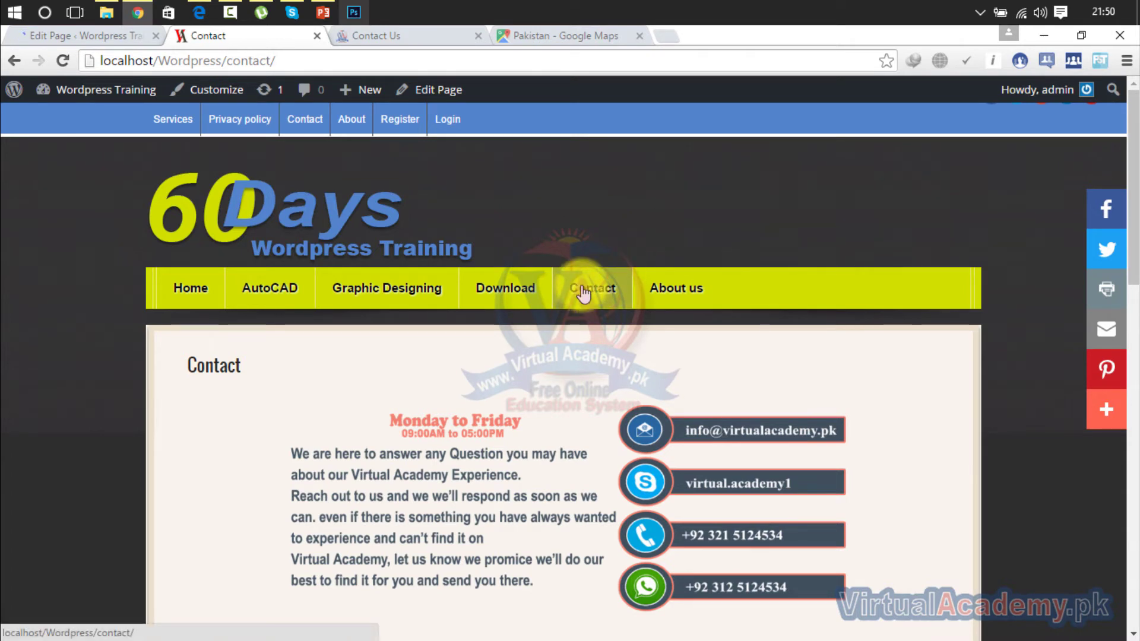
# Compare the main navigation's About us link with the top menu's About link on the live site.
pyautogui.click(665, 301)
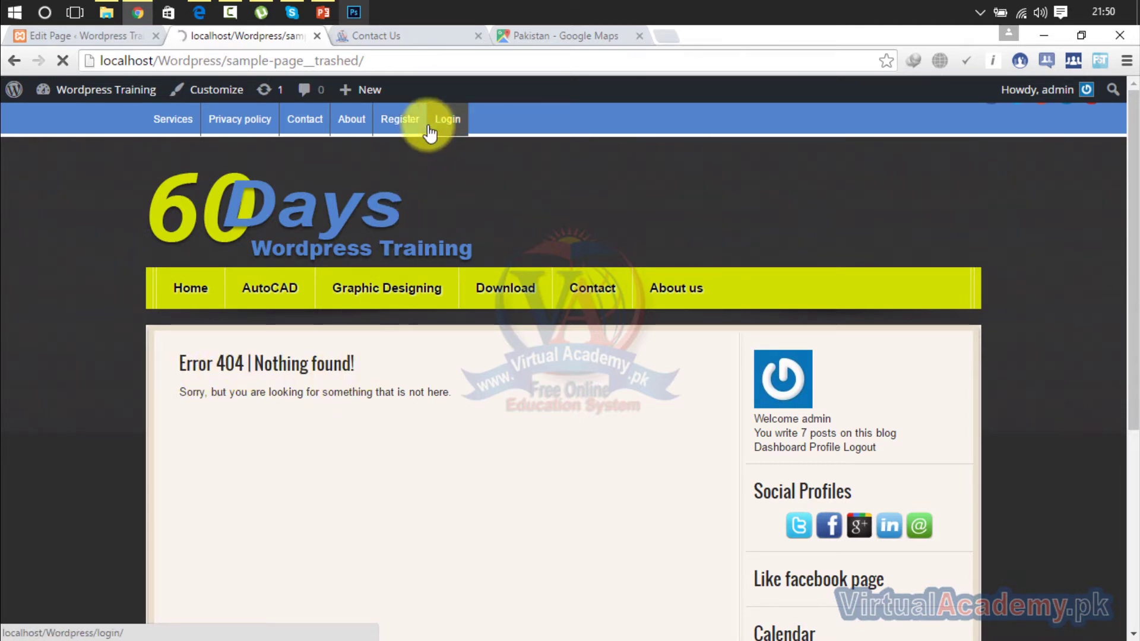
pyautogui.click(352, 135)
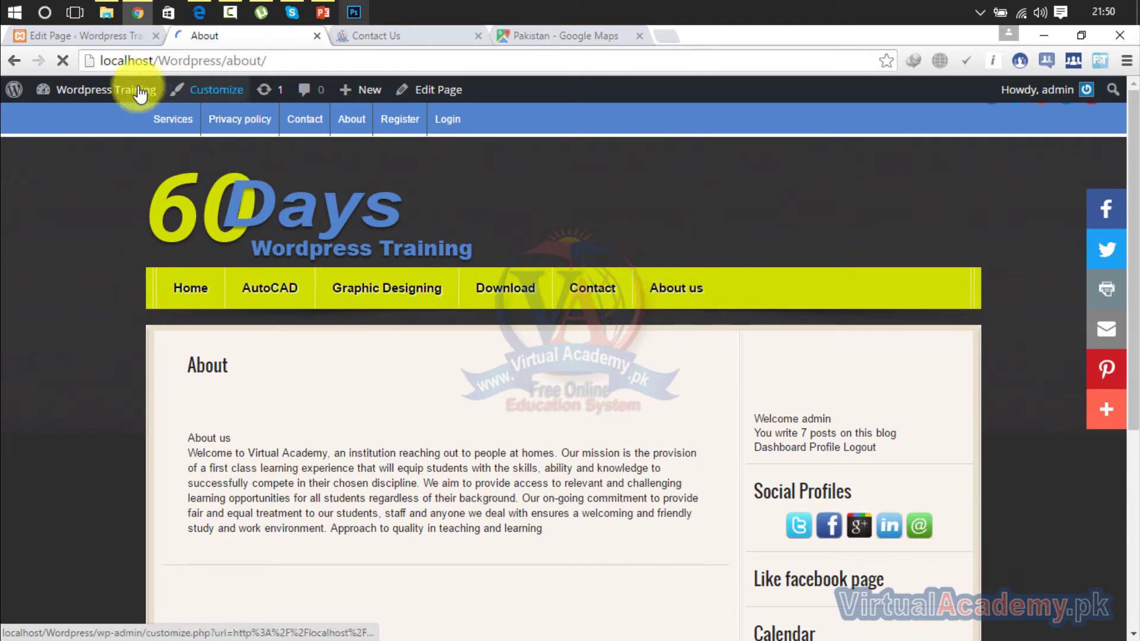
# Open the main menu's structure in the WordPress dashboard and remove its About us item.
pyautogui.click(89, 36)
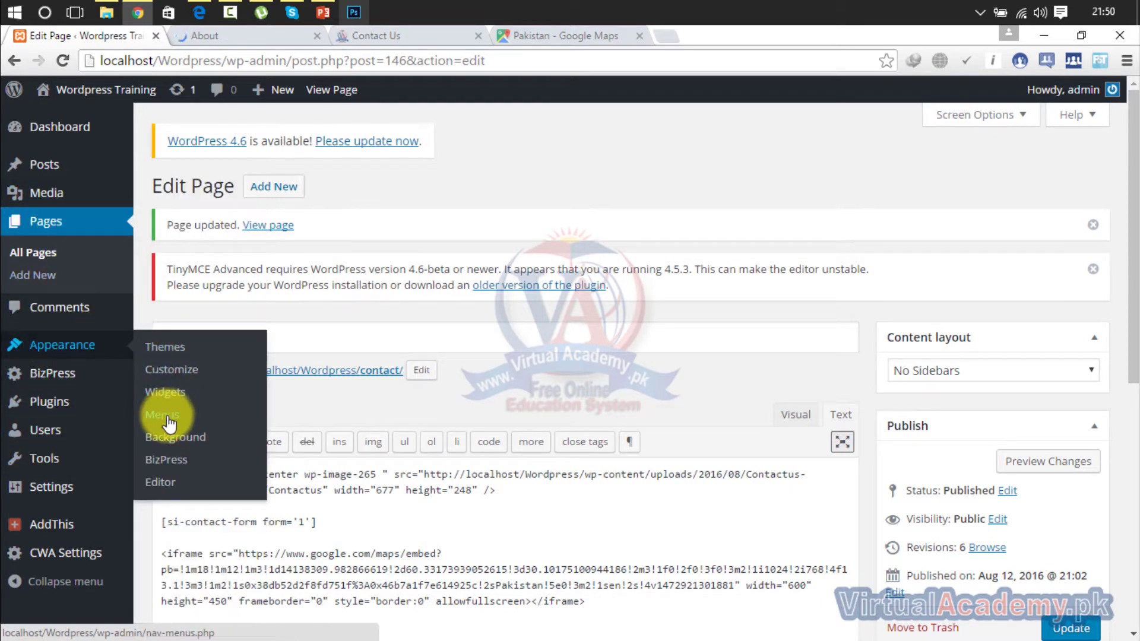
pyautogui.click(167, 417)
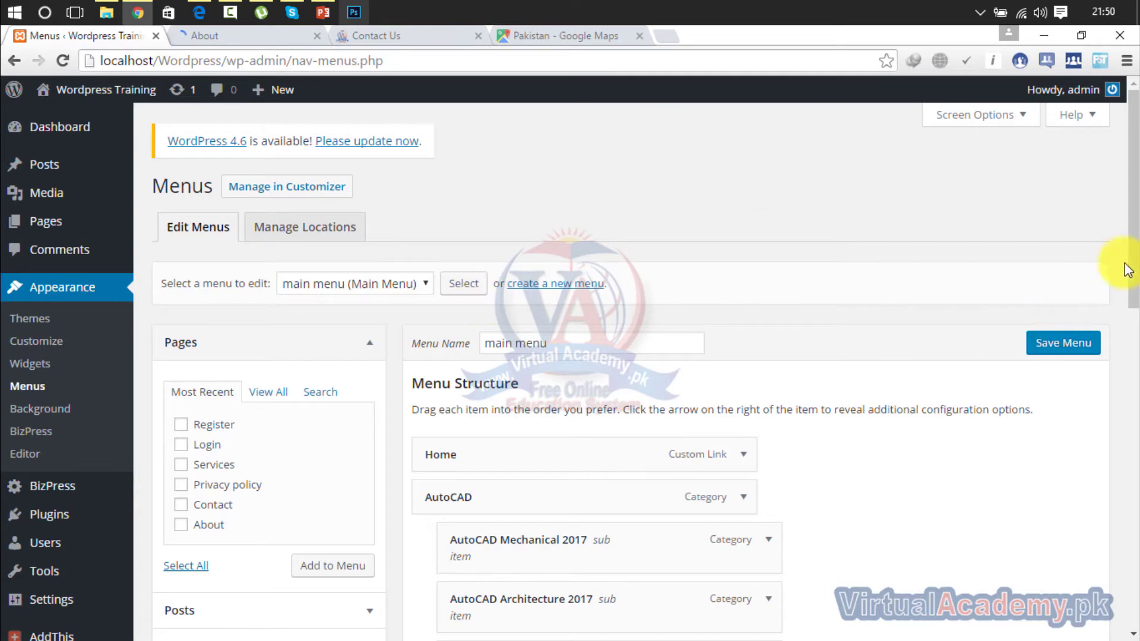
pyautogui.moveTo(1124, 283); pyautogui.dragTo(1134, 527)
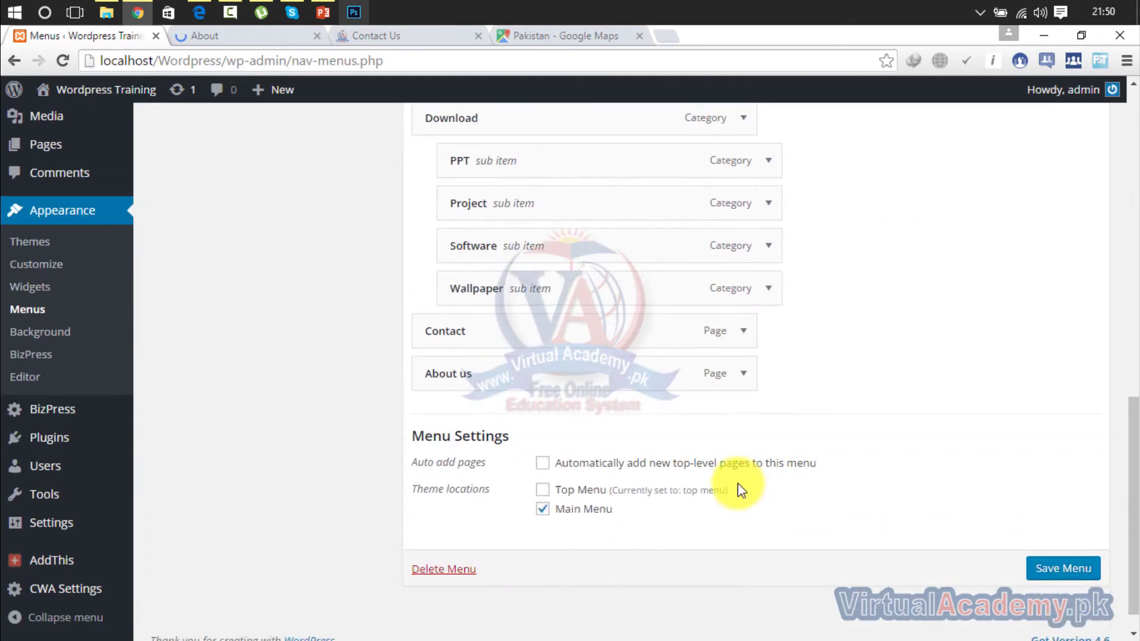
pyautogui.click(743, 373)
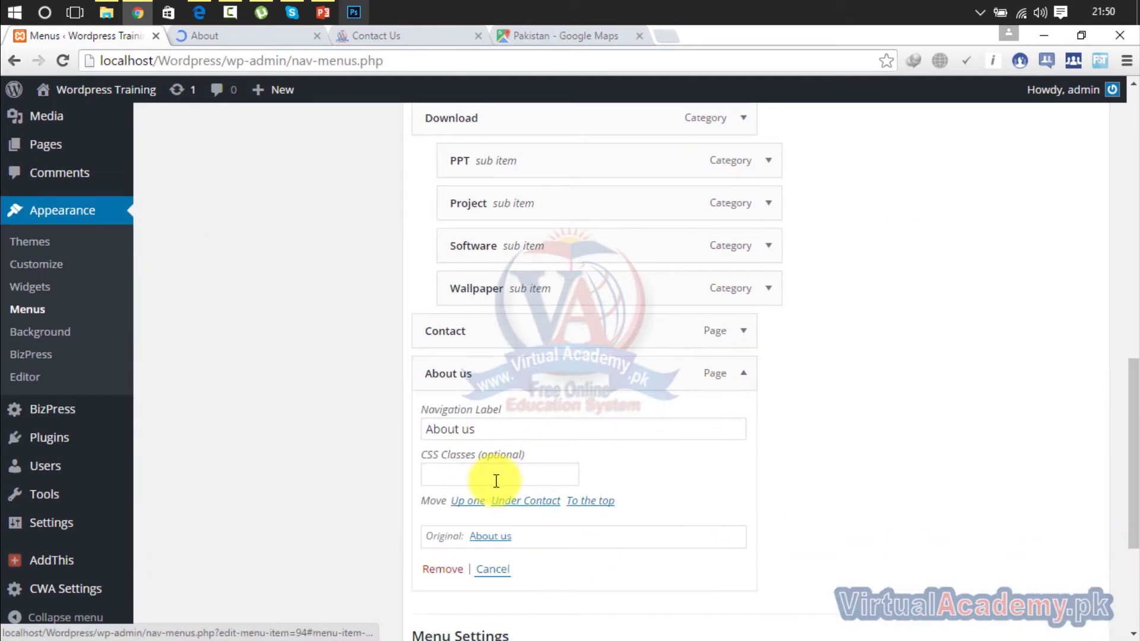
pyautogui.click(450, 571)
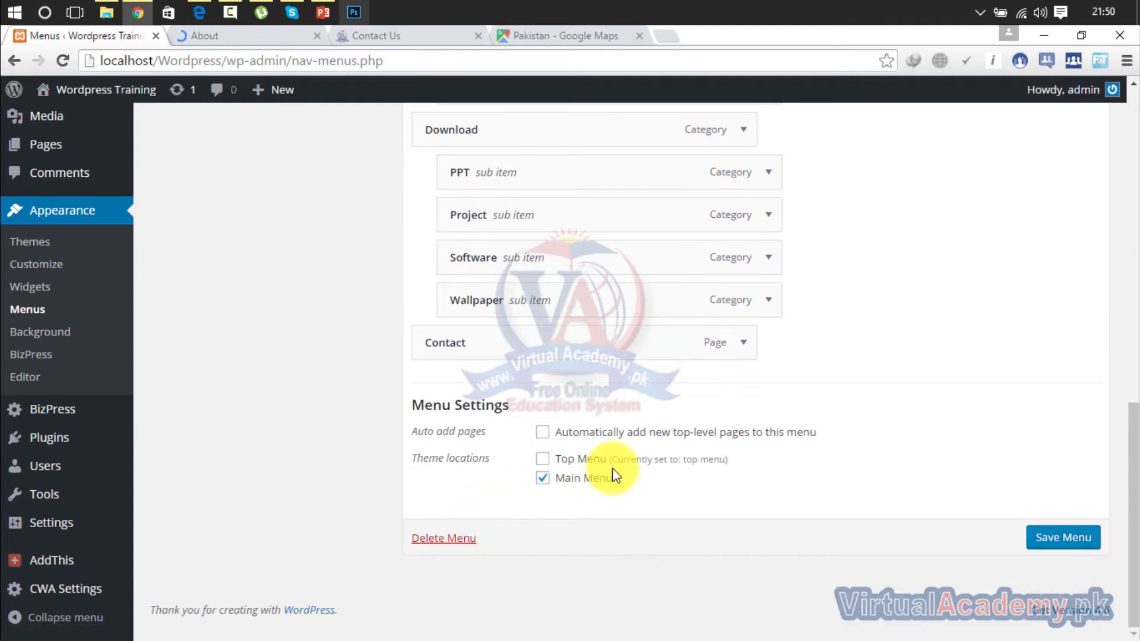
# Add the About page from the list of all pages to the main menu and save the menu.
pyautogui.moveTo(1131, 478); pyautogui.dragTo(1134, 198)
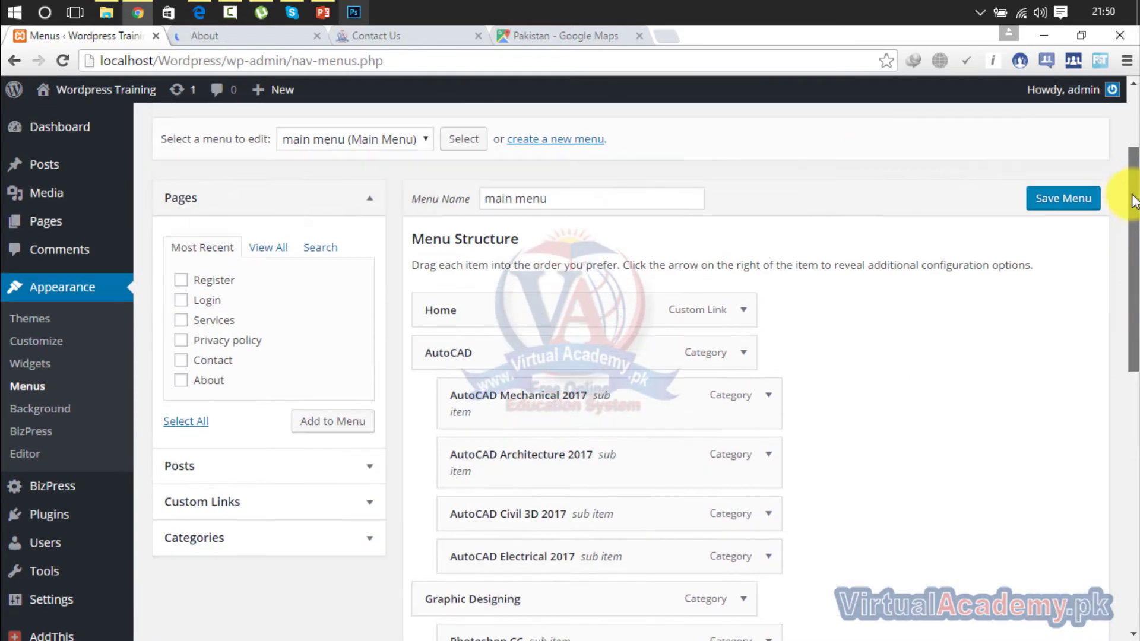
pyautogui.click(265, 248)
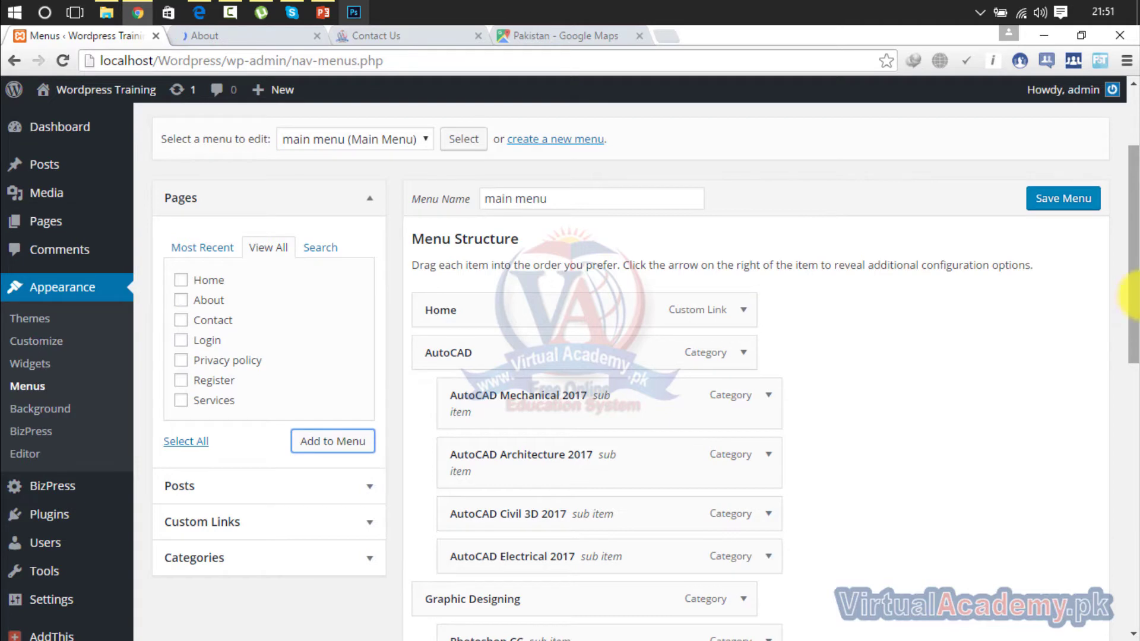
pyautogui.scroll(-10, 1135, 233)
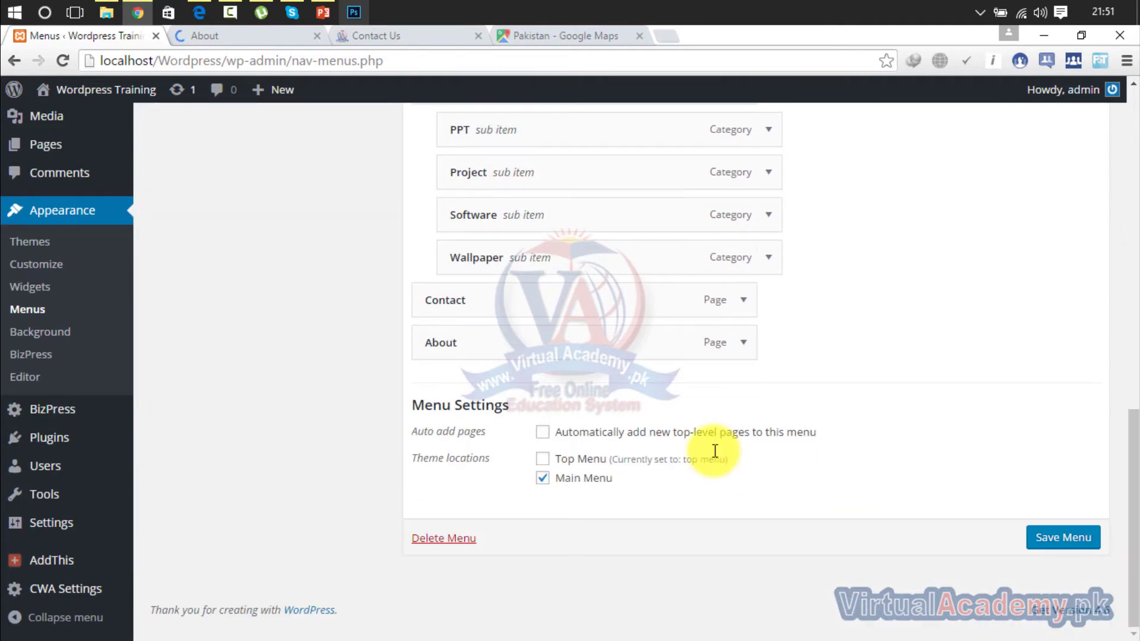
pyautogui.click(1058, 542)
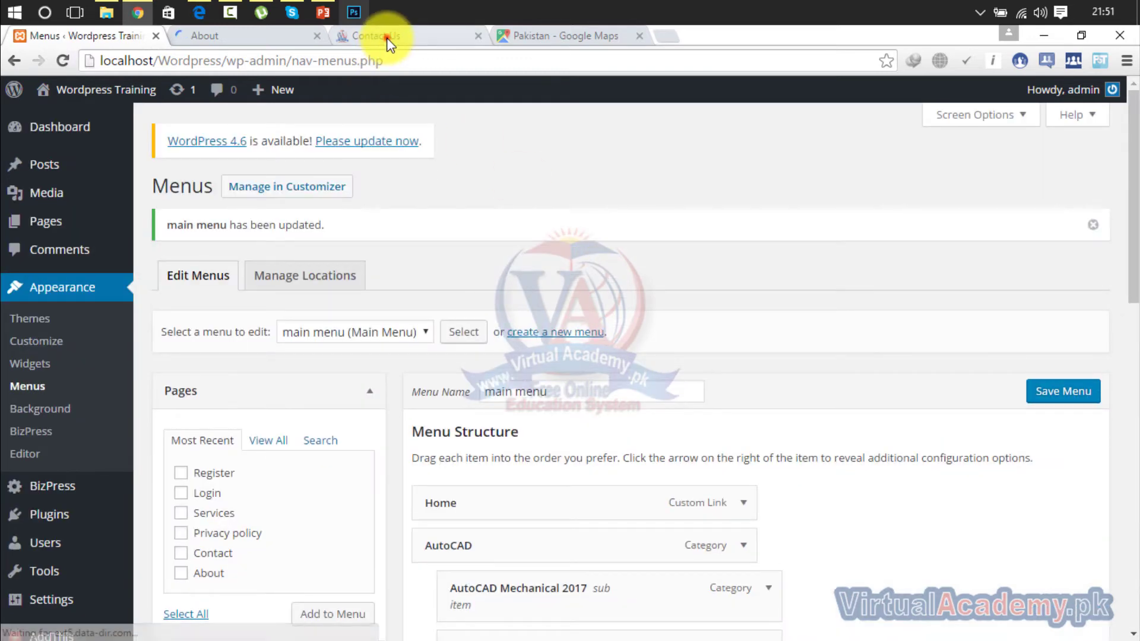
# Test the main navigation's About link on the live site, open About from the top menu and select its URL.
pyautogui.click(387, 40)
pyautogui.click(230, 34)
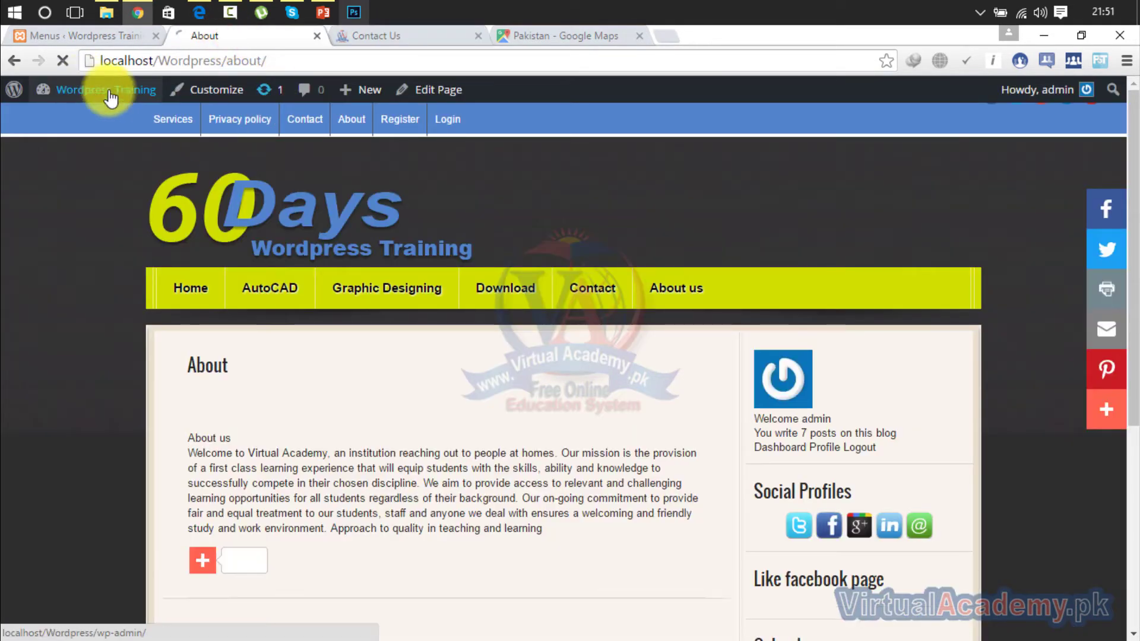
pyautogui.click(667, 291)
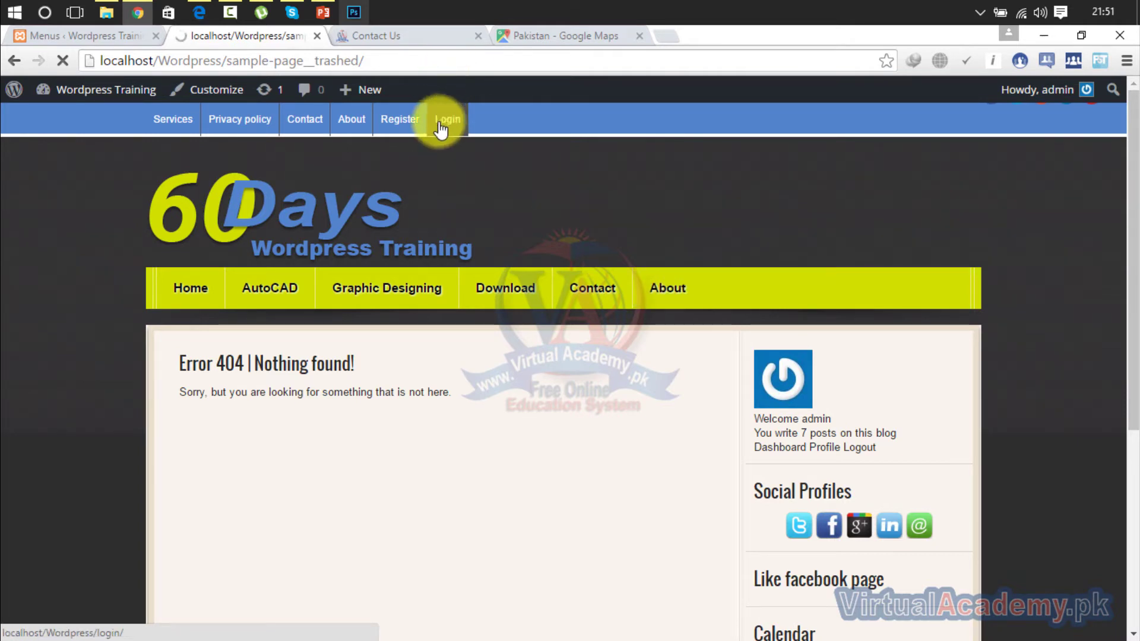
pyautogui.click(353, 122)
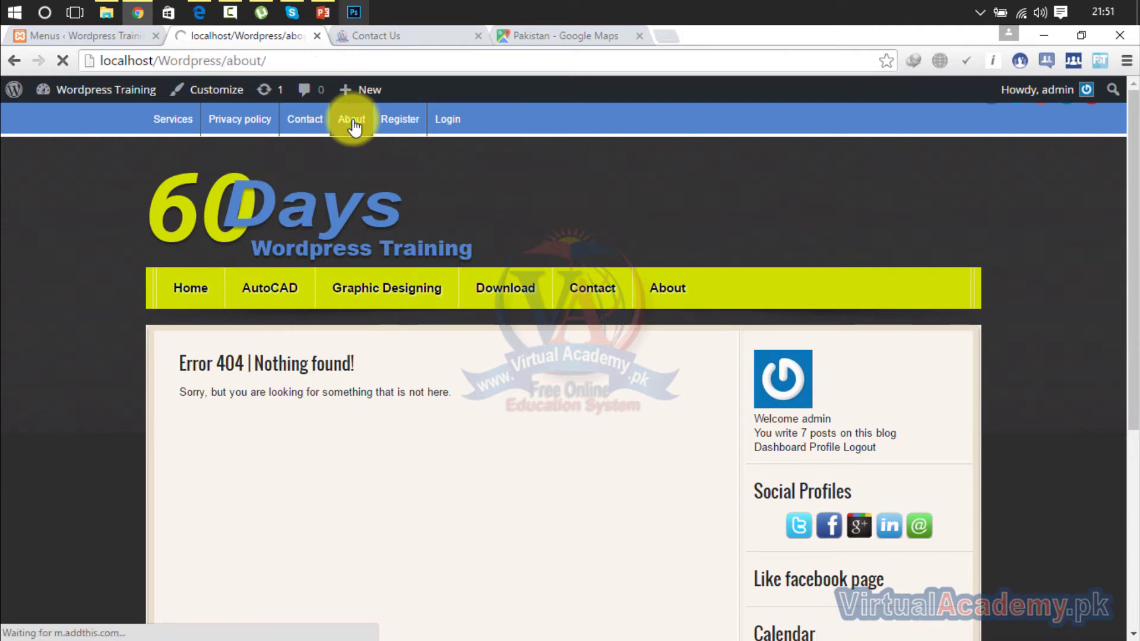
pyautogui.click(276, 61)
pyautogui.moveTo(276, 61); pyautogui.dragTo(76, 65)
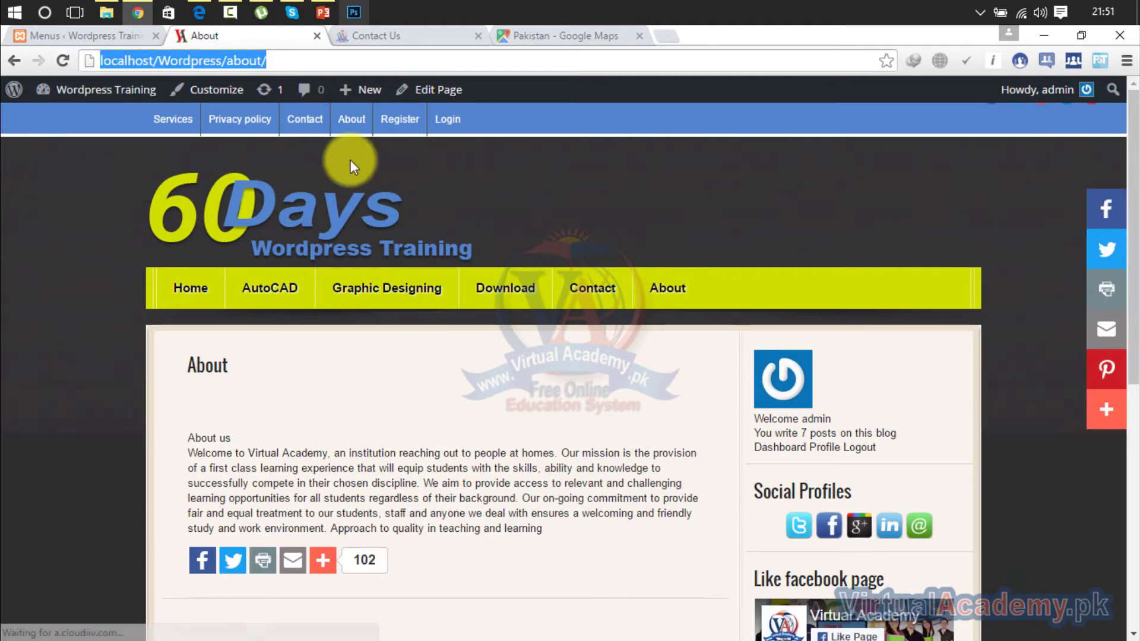
# Open the About page for editing from the dashboard's list of pages and examine its permalink slug.
pyautogui.click(115, 39)
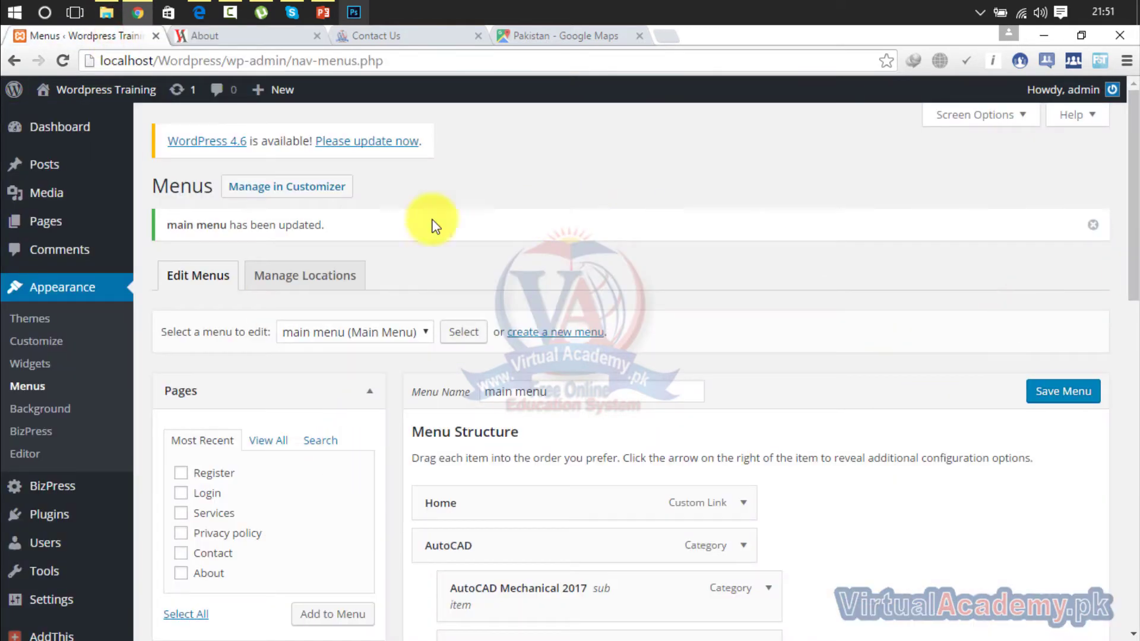
pyautogui.click(65, 217)
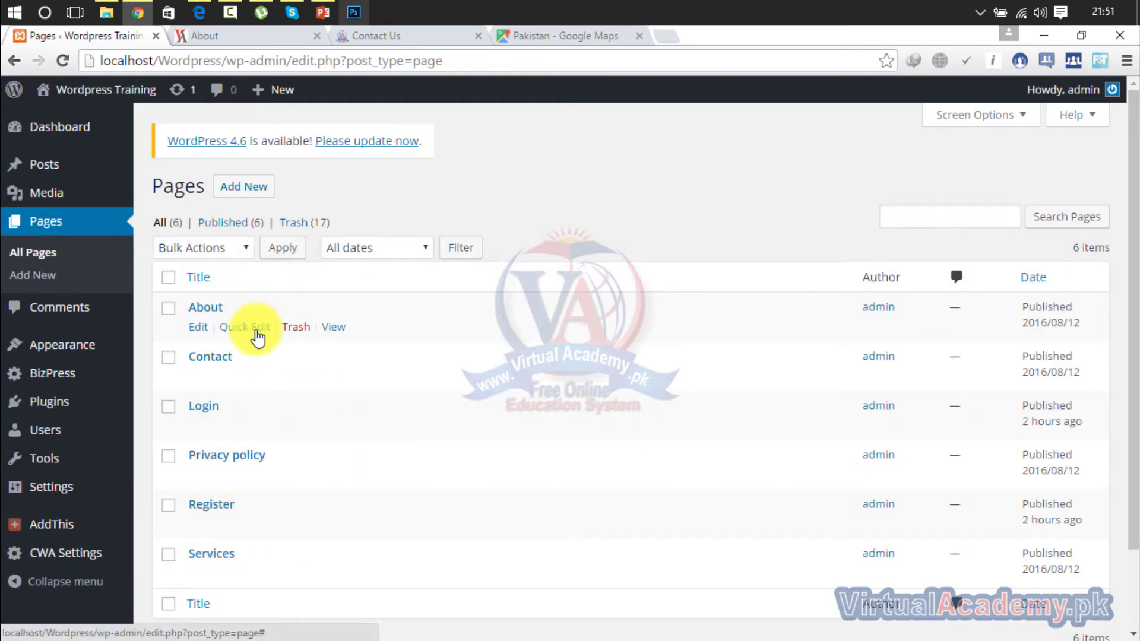
pyautogui.click(198, 326)
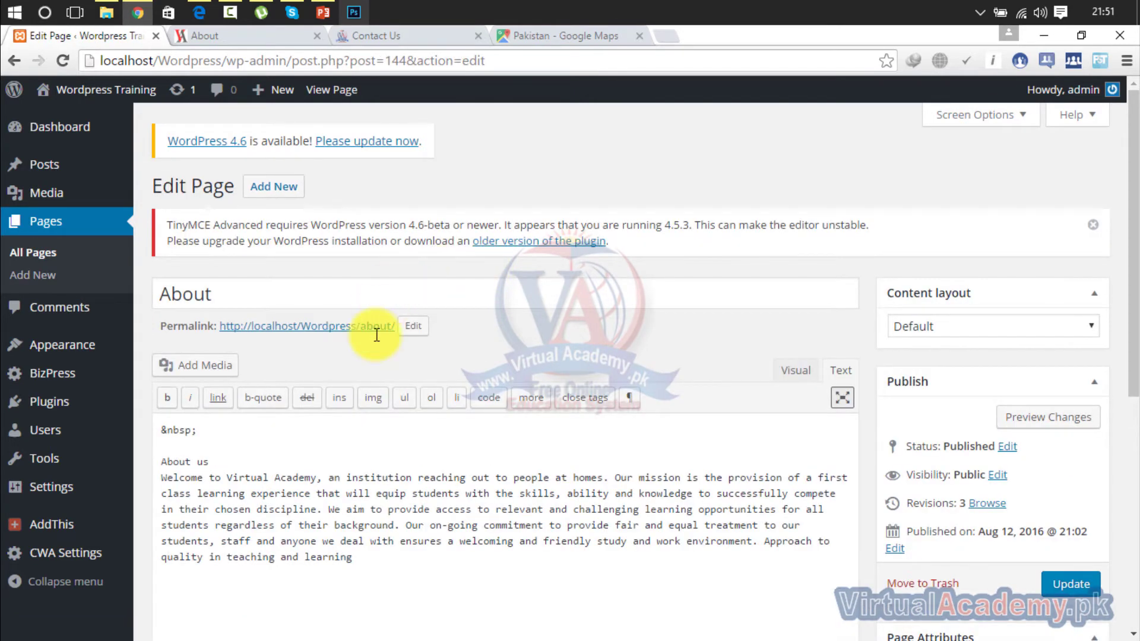
pyautogui.click(412, 328)
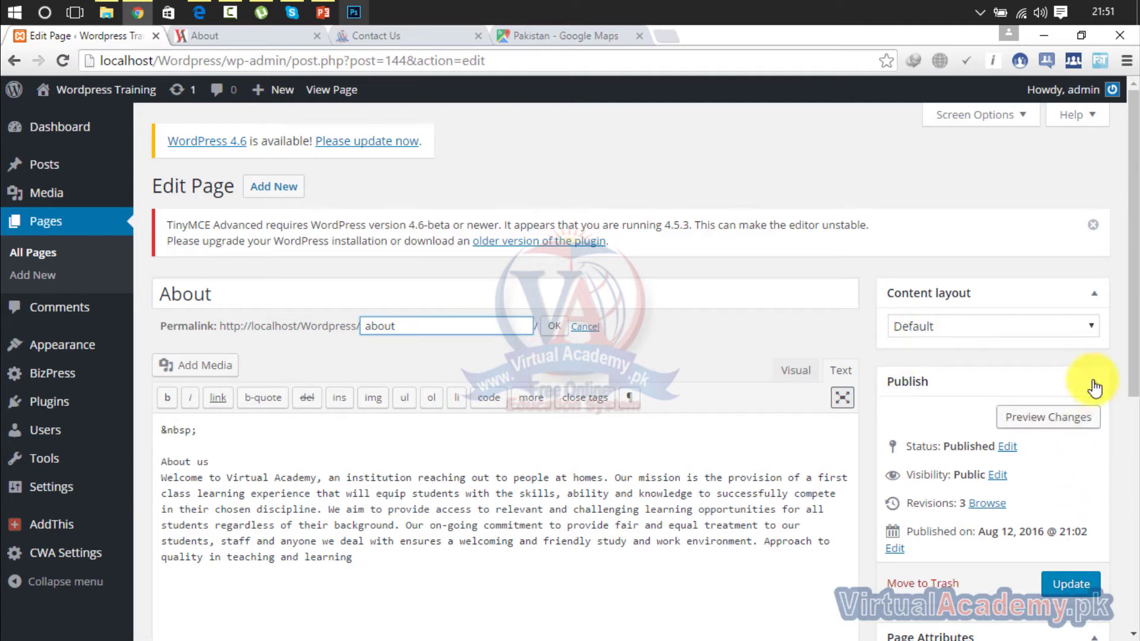
pyautogui.moveTo(1134, 328); pyautogui.dragTo(1135, 296)
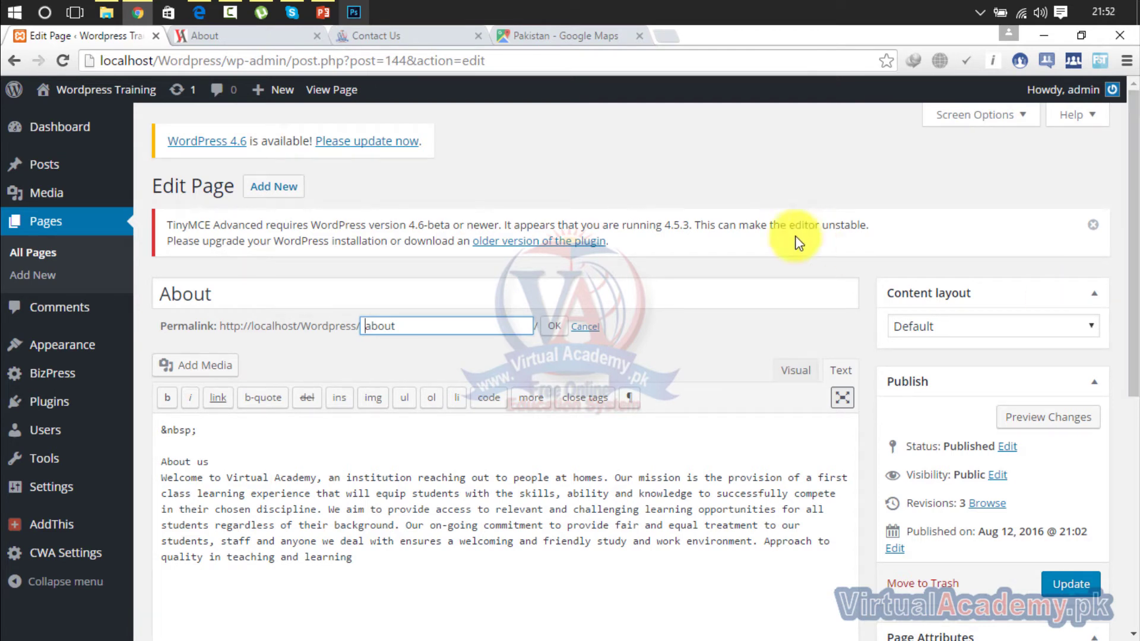
pyautogui.click(553, 330)
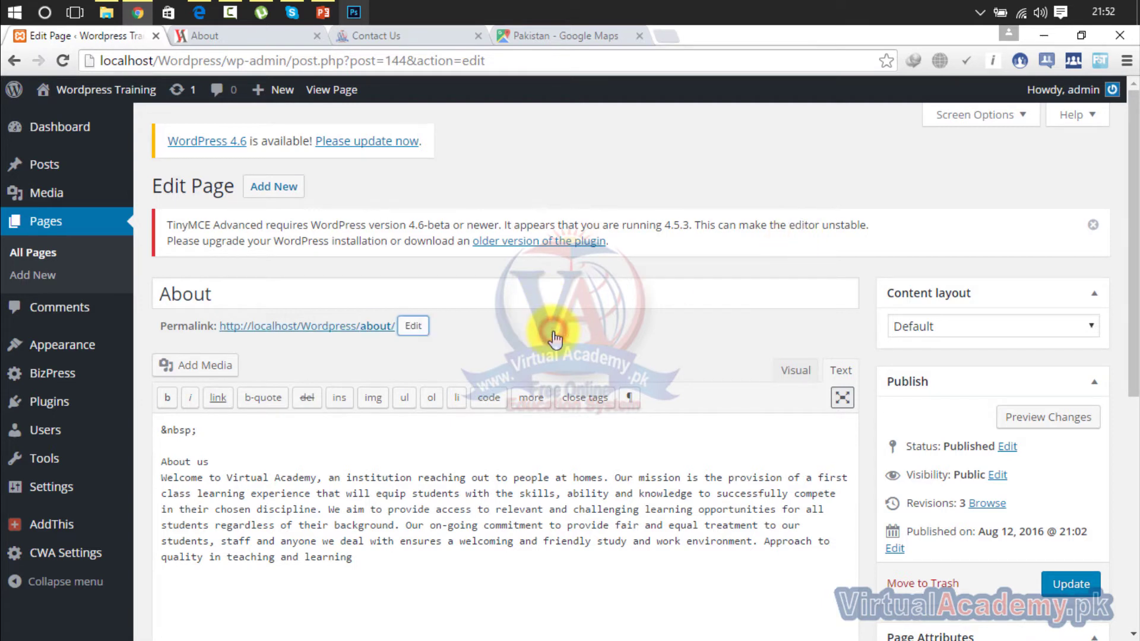
pyautogui.rightClick(364, 333)
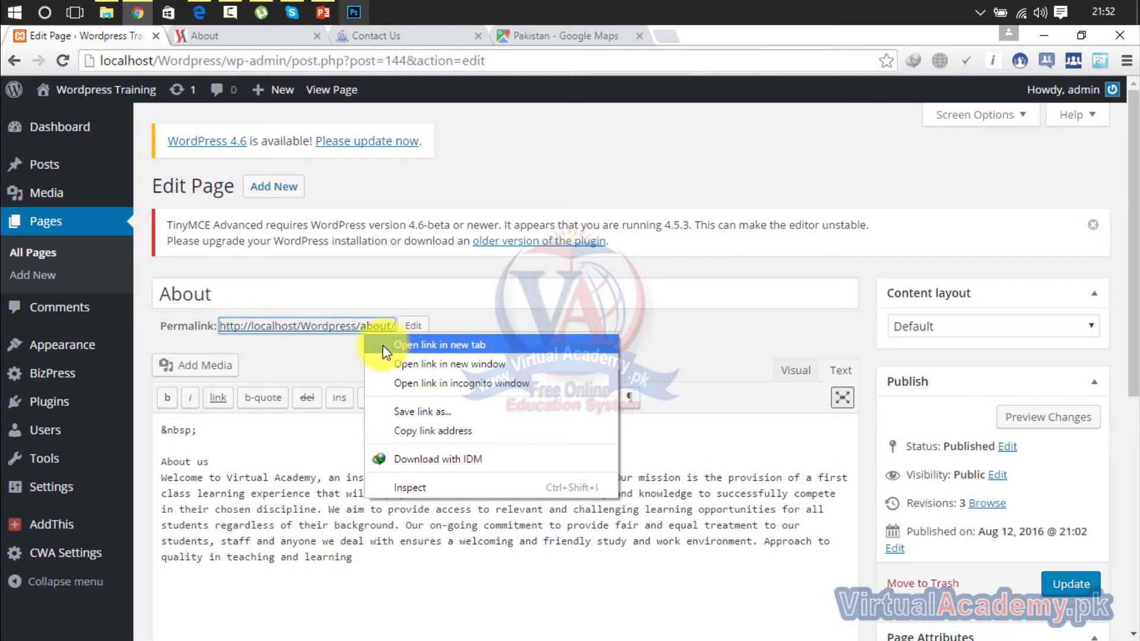
pyautogui.click(611, 334)
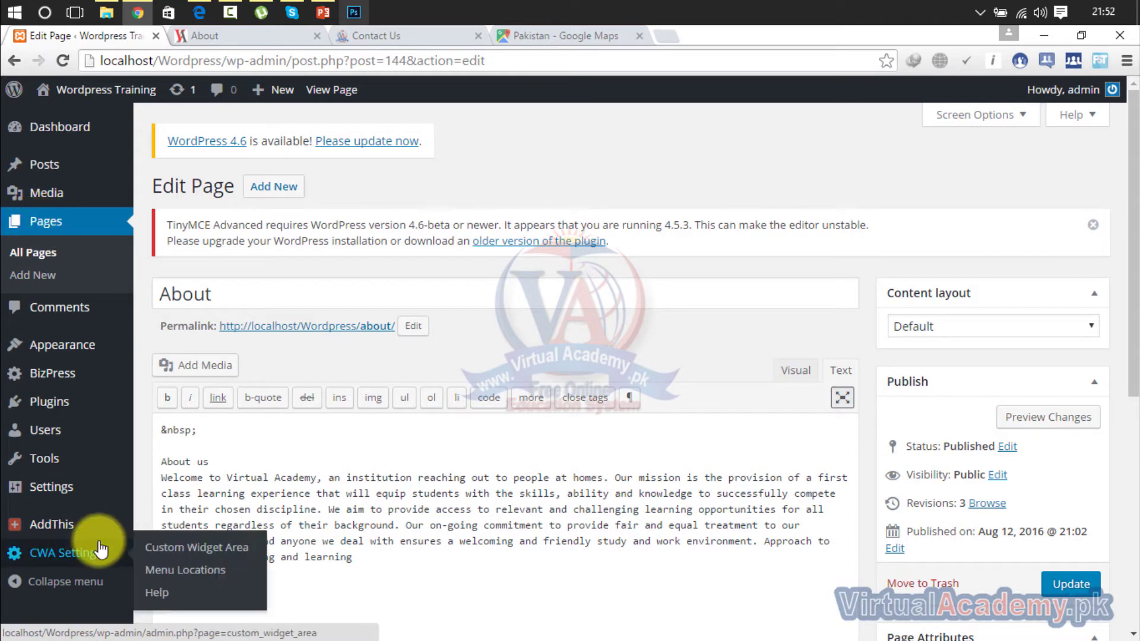
# Return to the menu editor and remove the About item from the main menu.
pyautogui.moveTo(58, 402)
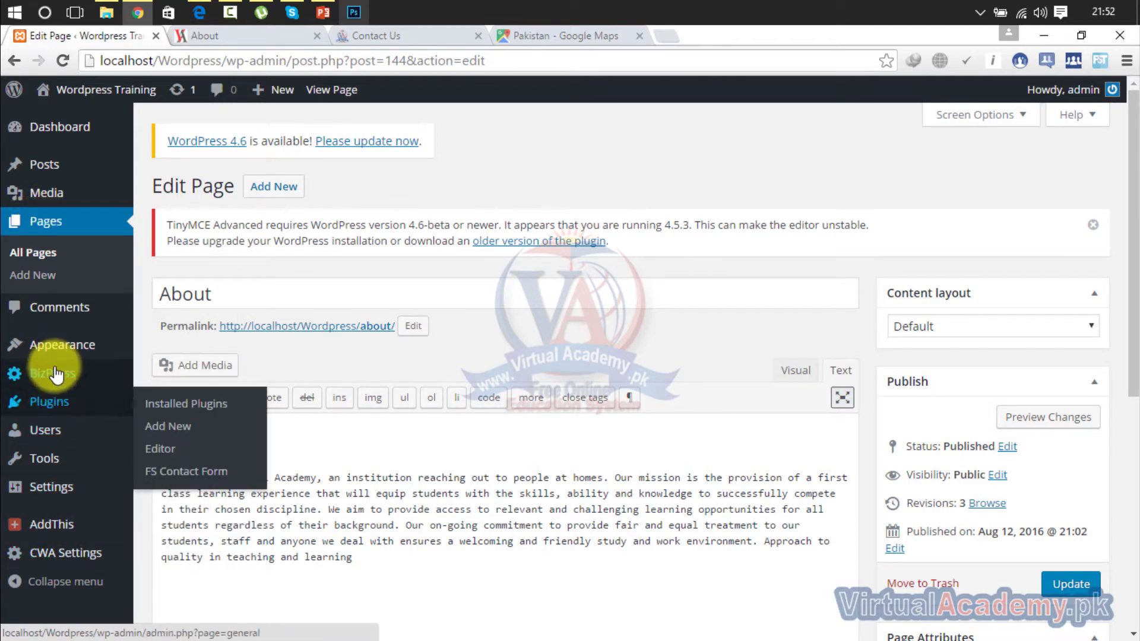
pyautogui.moveTo(58, 339)
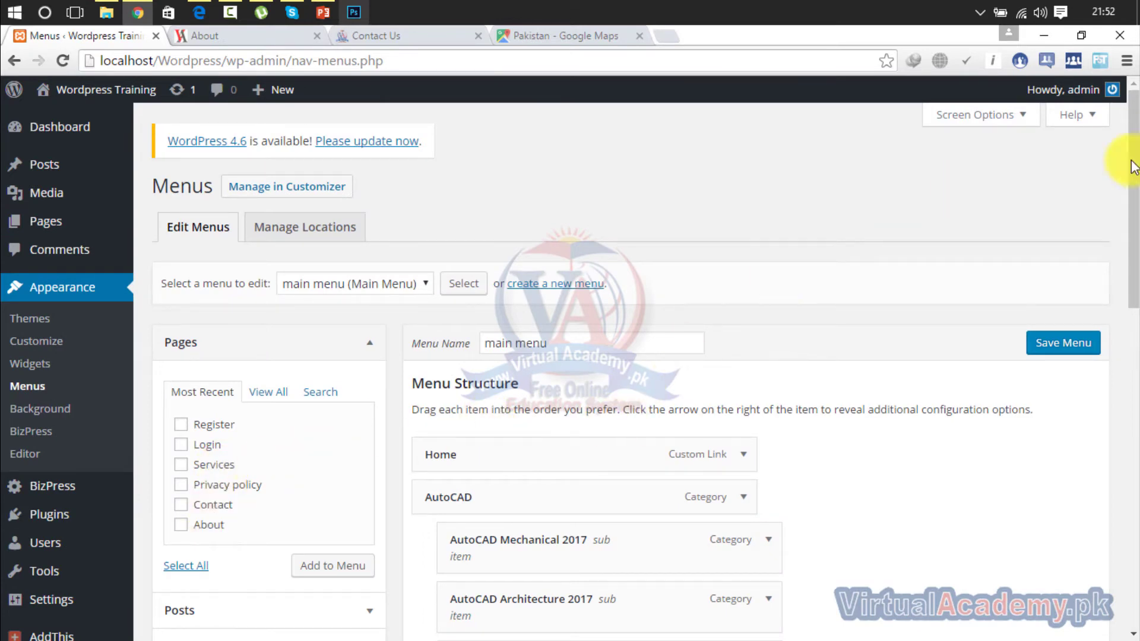
pyautogui.moveTo(1134, 164); pyautogui.dragTo(1133, 439)
pyautogui.scroll(-3, 1132, 442)
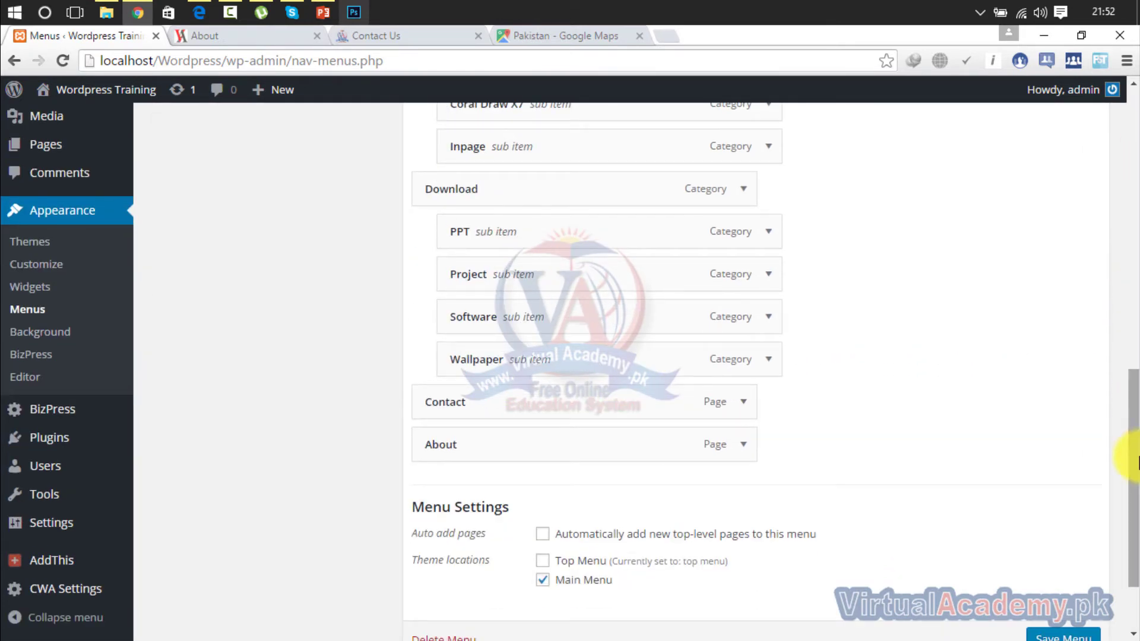
pyautogui.click(734, 445)
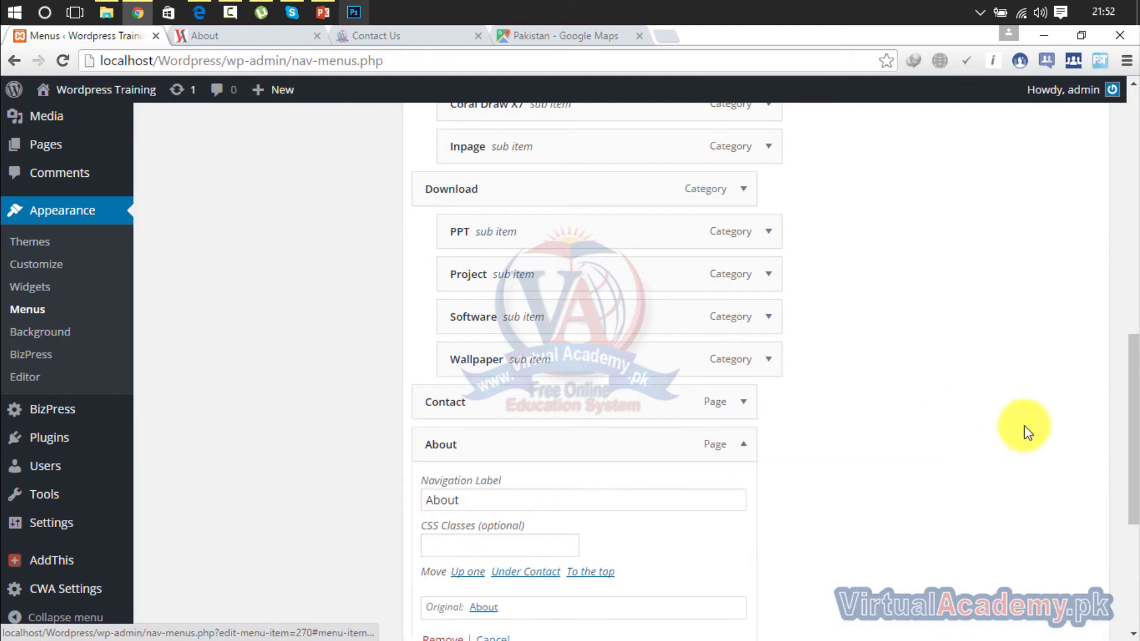
pyautogui.moveTo(1133, 380); pyautogui.dragTo(1135, 508)
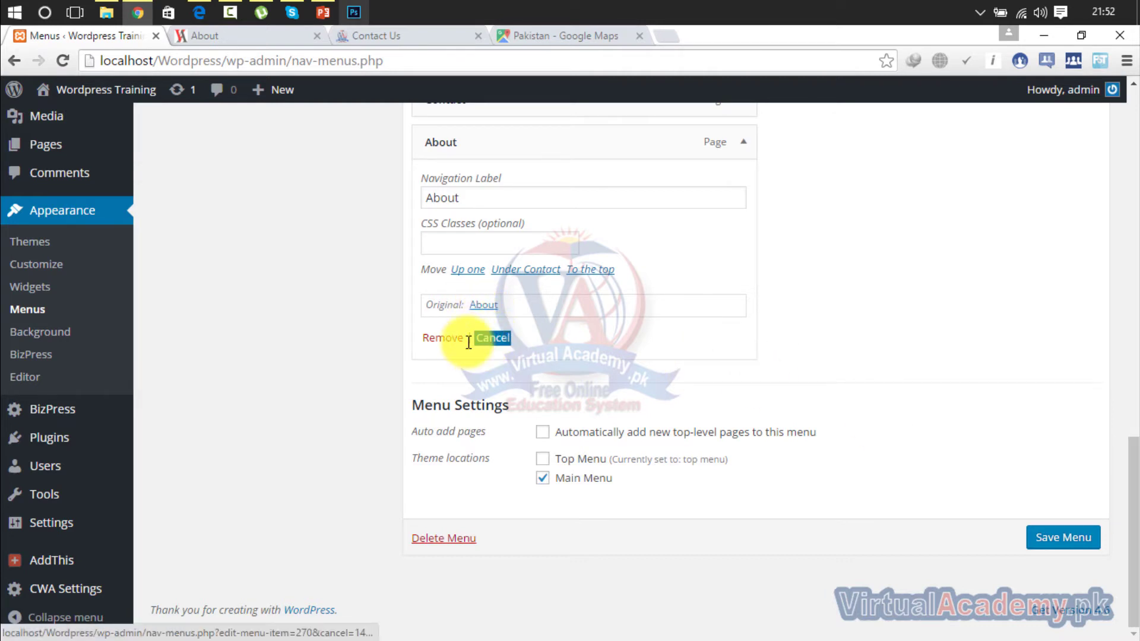
pyautogui.click(443, 337)
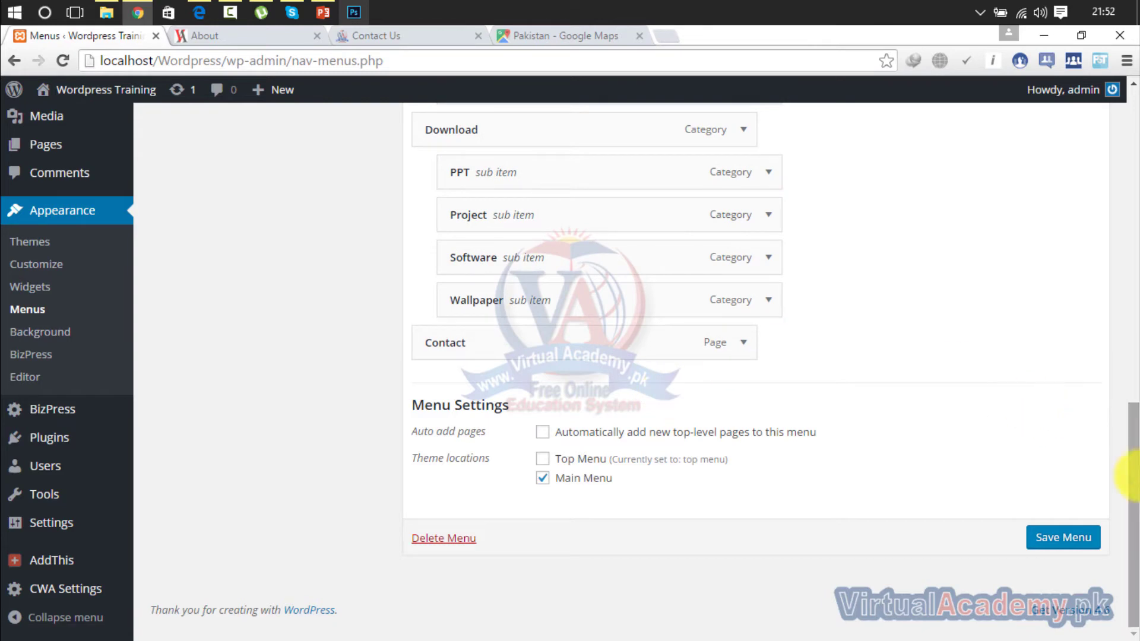
# Add the About page from the most recent pages to the main menu.
pyautogui.moveTo(1128, 473); pyautogui.dragTo(1124, 392)
pyautogui.scroll(6, 1099, 326)
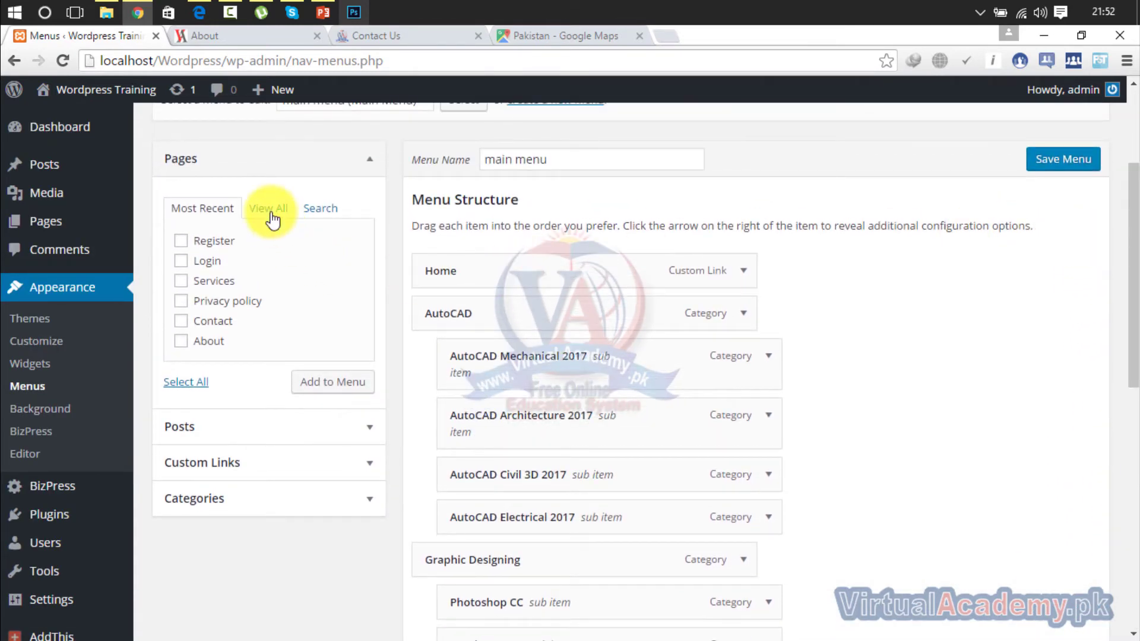
pyautogui.click(194, 344)
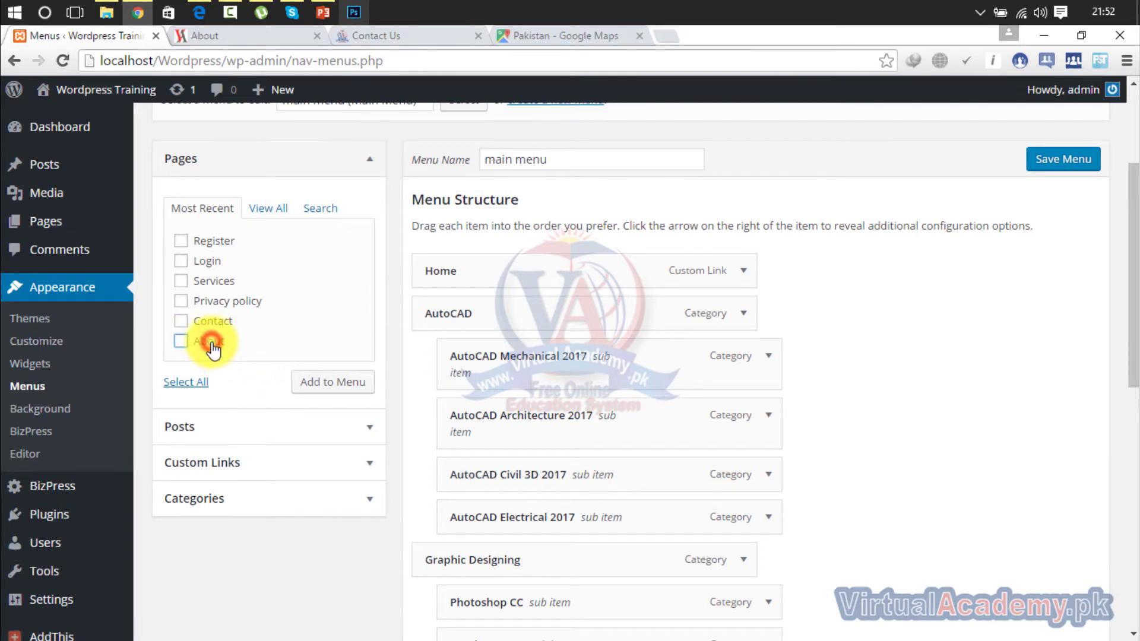
pyautogui.click(326, 386)
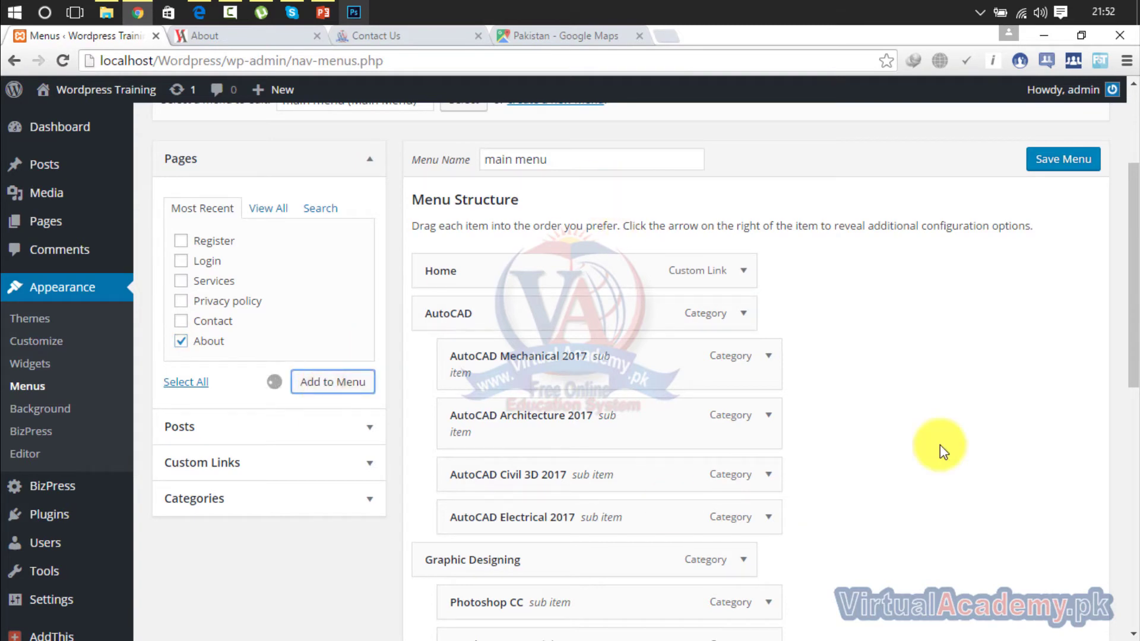
# Open the original page linked from the new About menu item, return to the menu editor and save the main menu.
pyautogui.moveTo(1132, 285); pyautogui.dragTo(1135, 540)
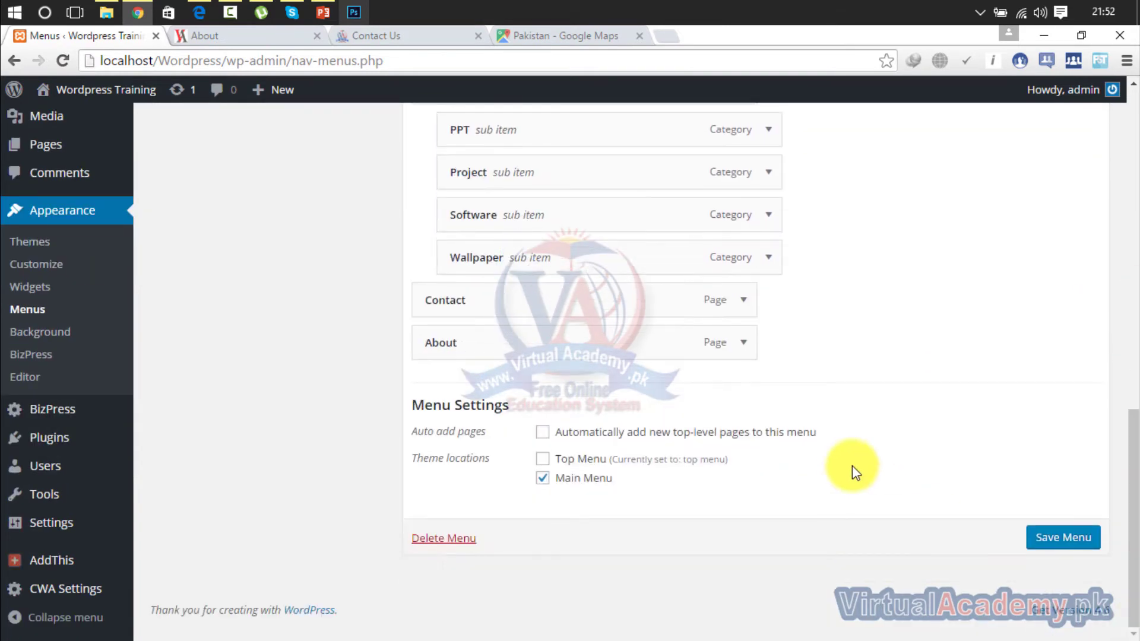
pyautogui.click(739, 351)
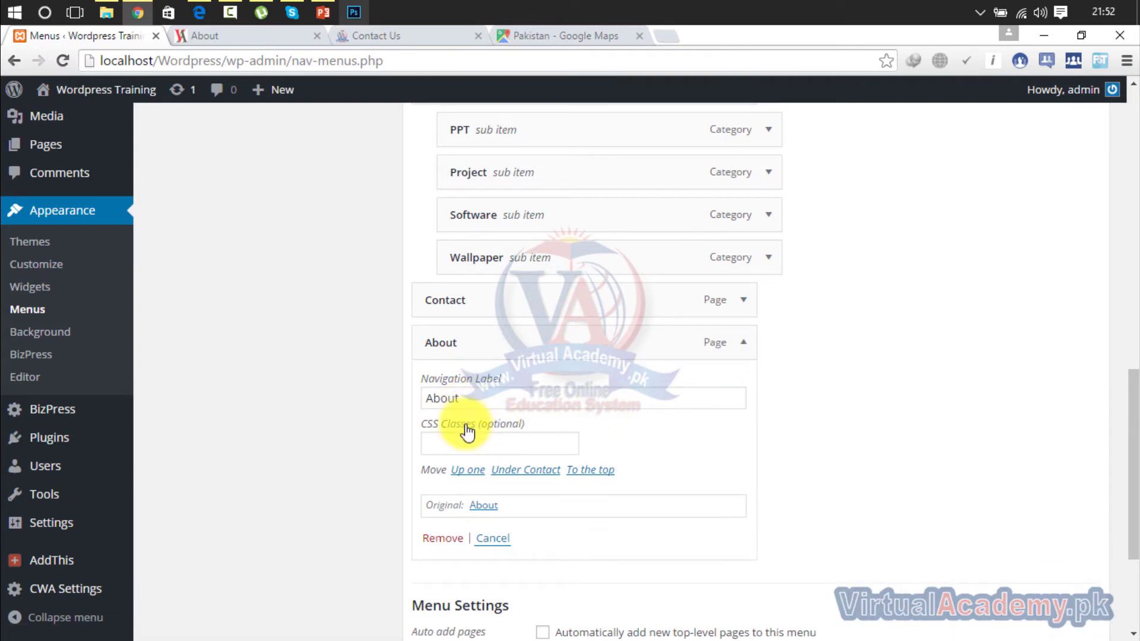
pyautogui.click(480, 508)
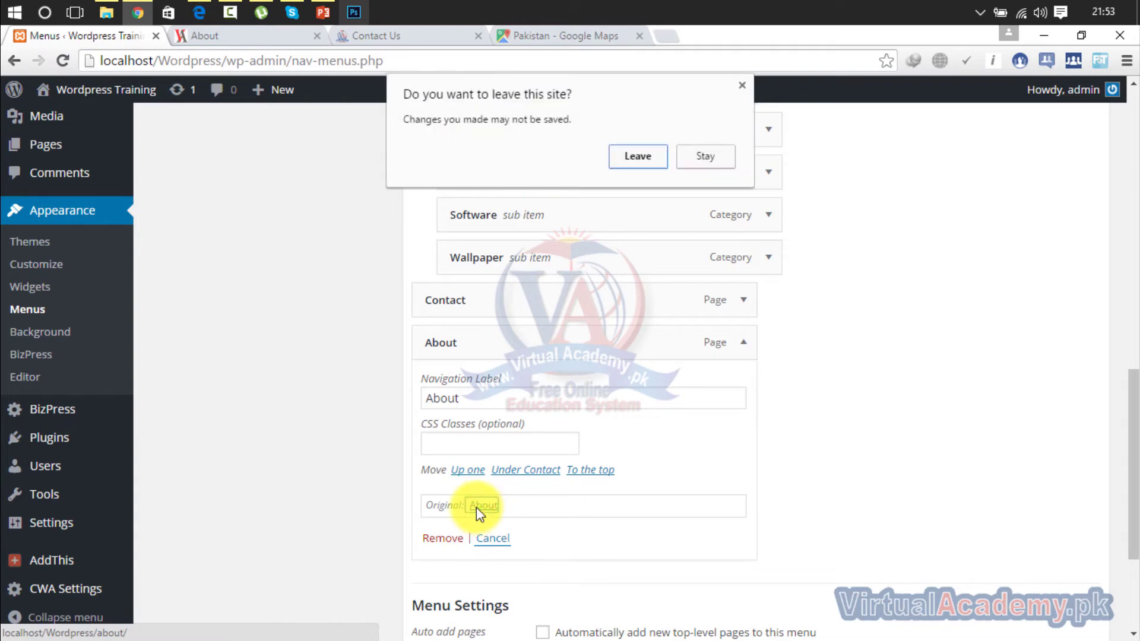
pyautogui.click(624, 157)
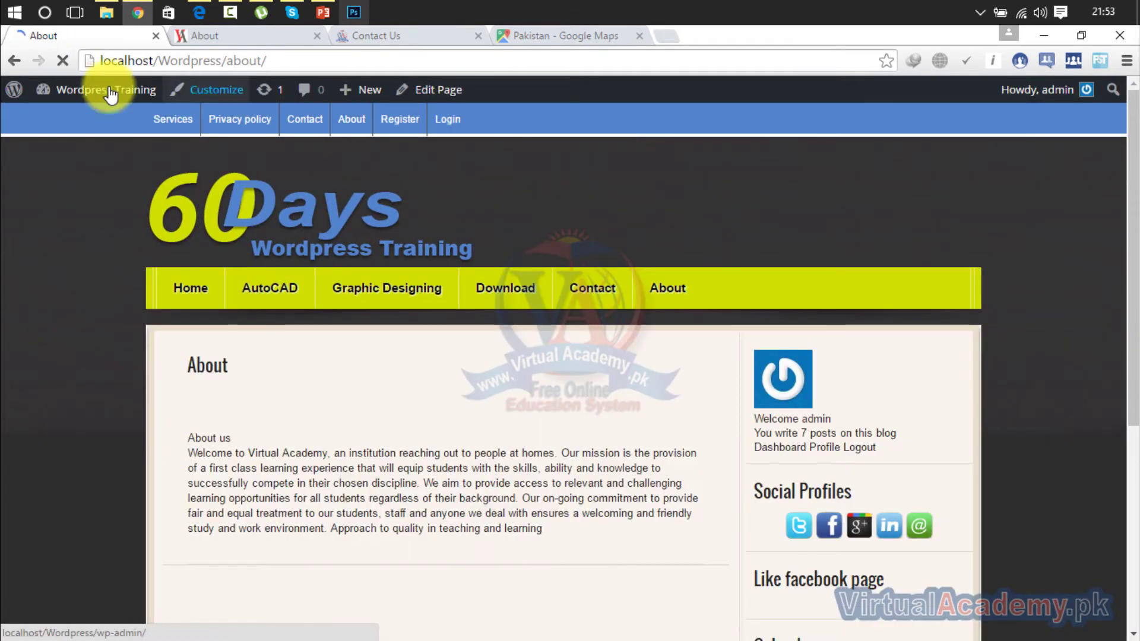
pyautogui.click(16, 61)
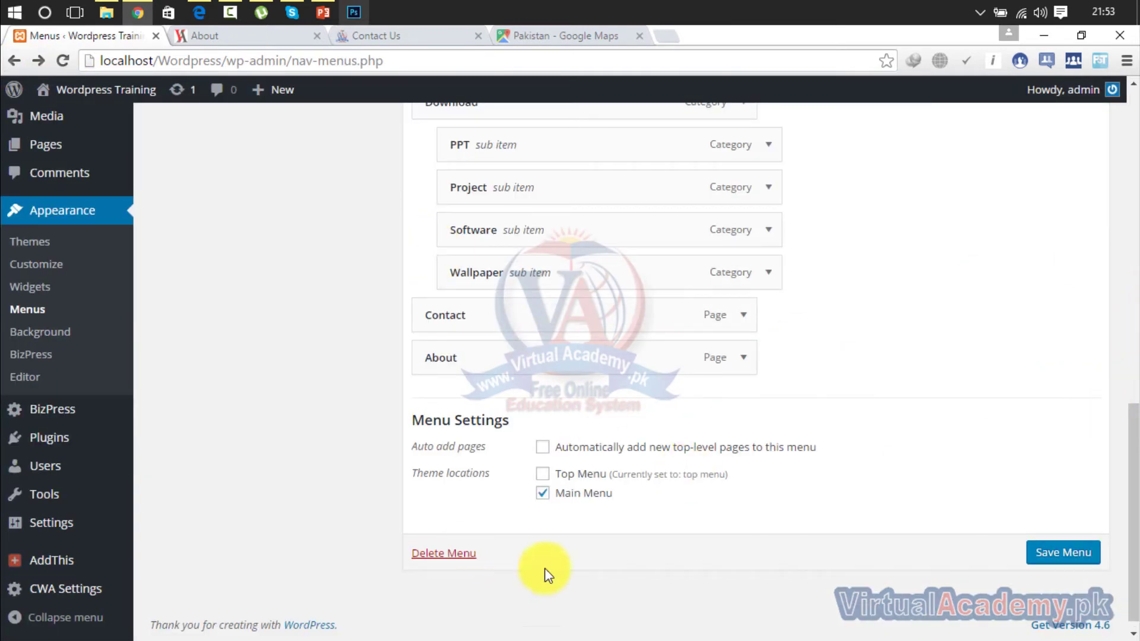
pyautogui.click(1043, 566)
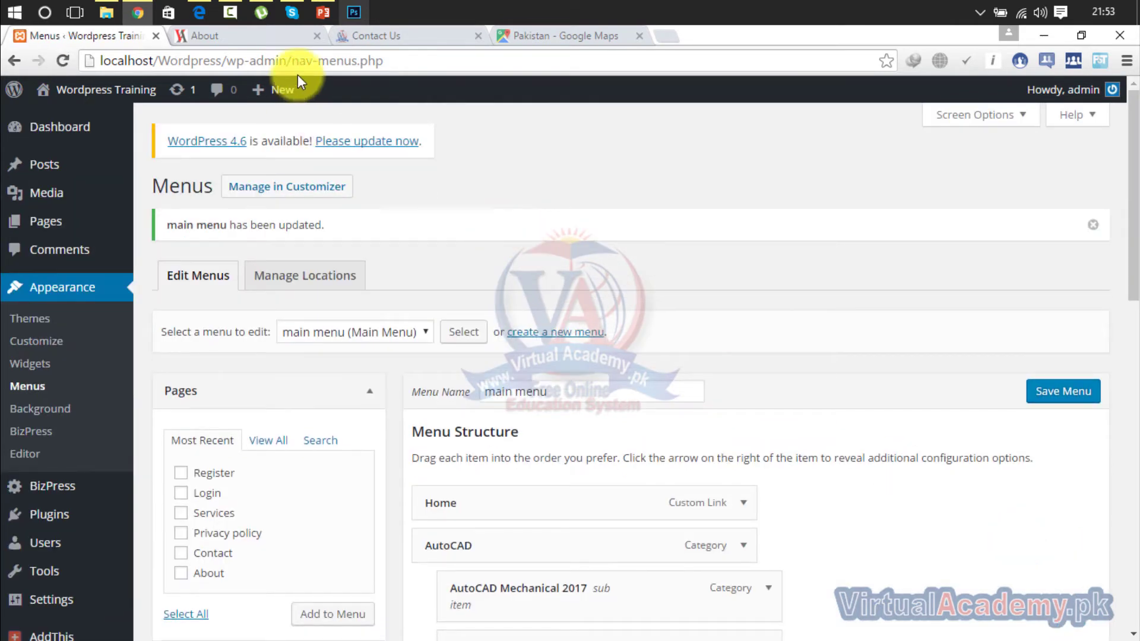
# Reload the live About page and close the Google Maps page.
pyautogui.click(262, 38)
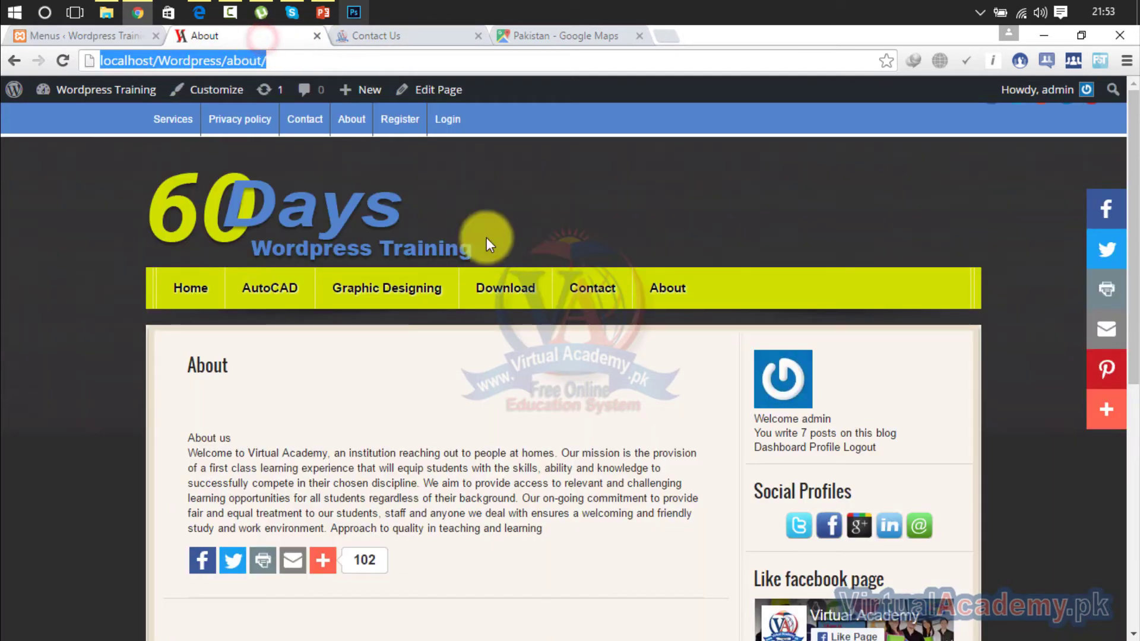
pyautogui.click(63, 66)
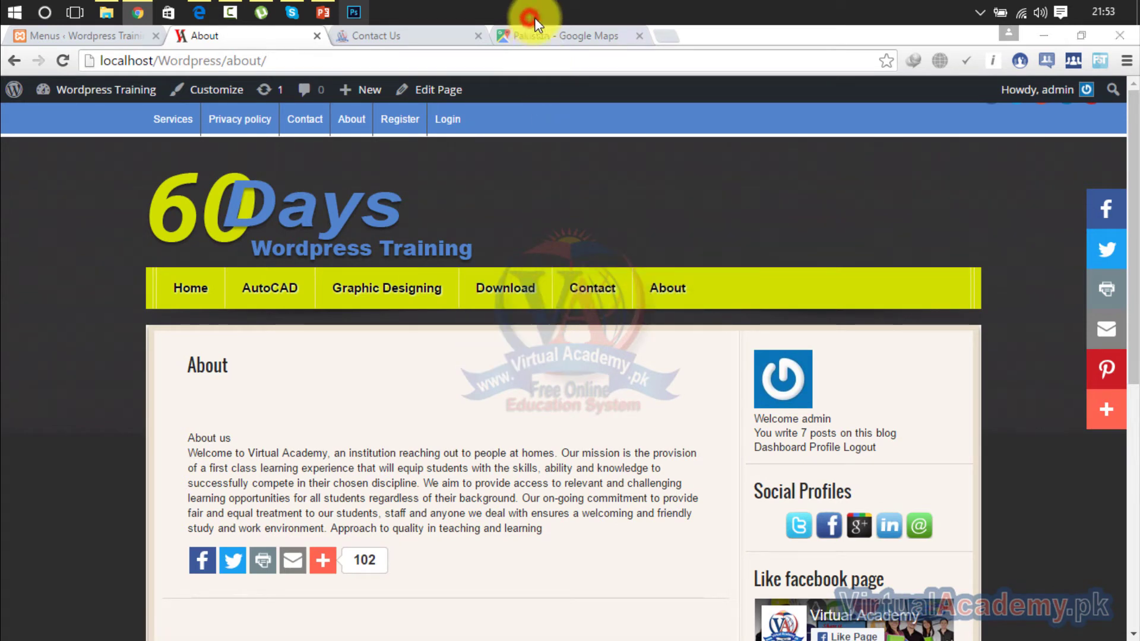
pyautogui.click(639, 36)
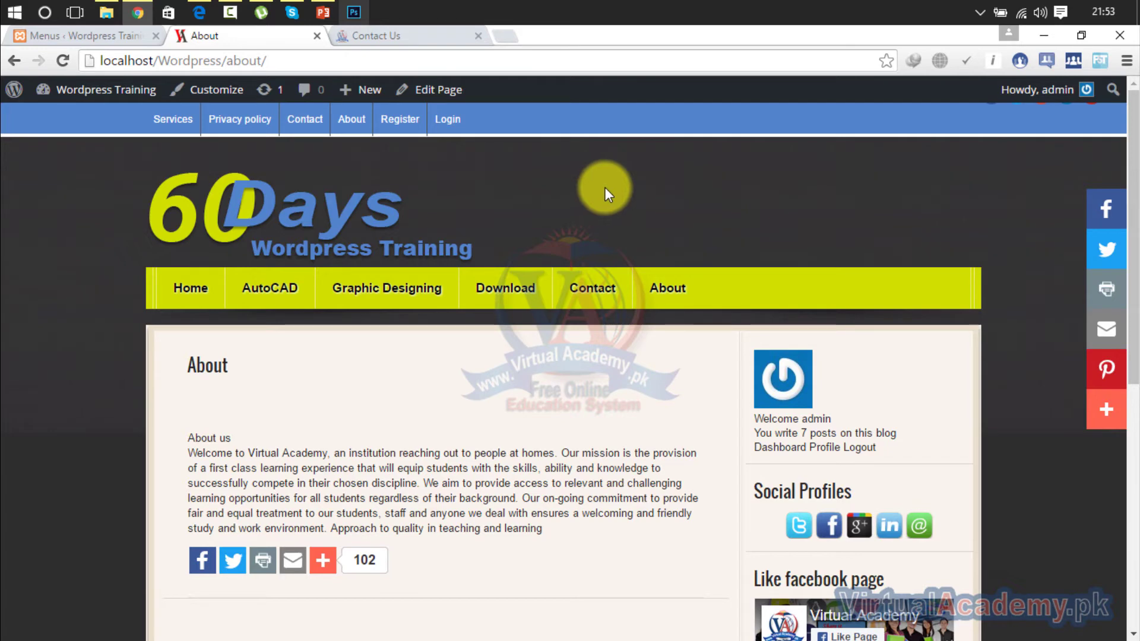
# Inspect the copyright footer of the live About page in the developer tools and pick its footer_txt element.
pyautogui.moveTo(1131, 145); pyautogui.dragTo(1119, 632)
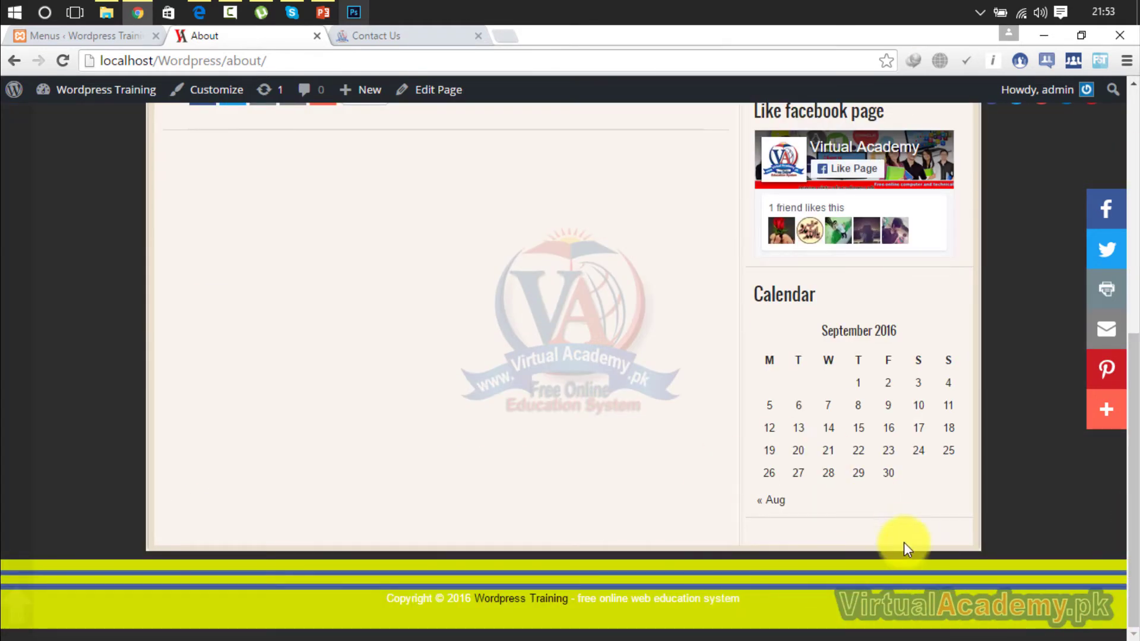
pyautogui.moveTo(1131, 404); pyautogui.dragTo(1131, 558)
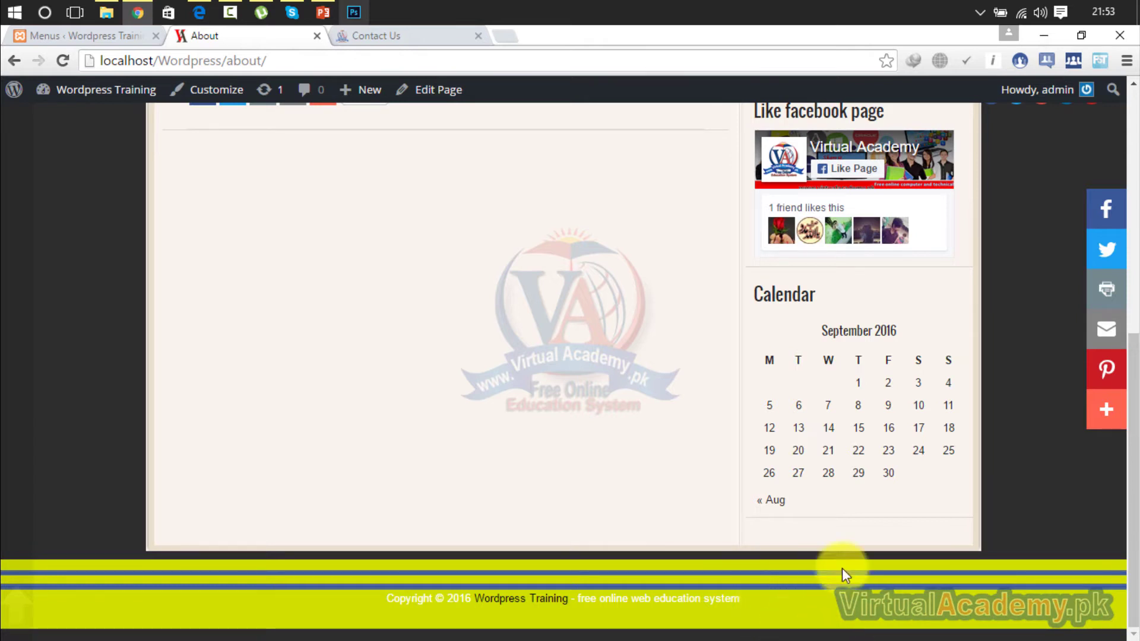
pyautogui.rightClick(822, 610)
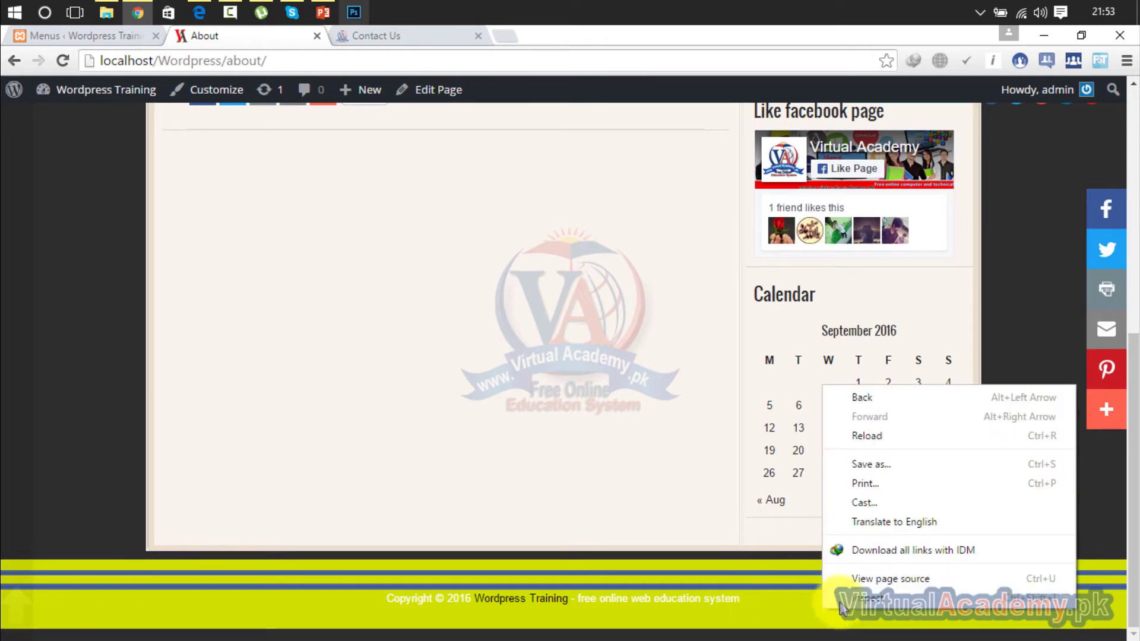
pyautogui.click(858, 604)
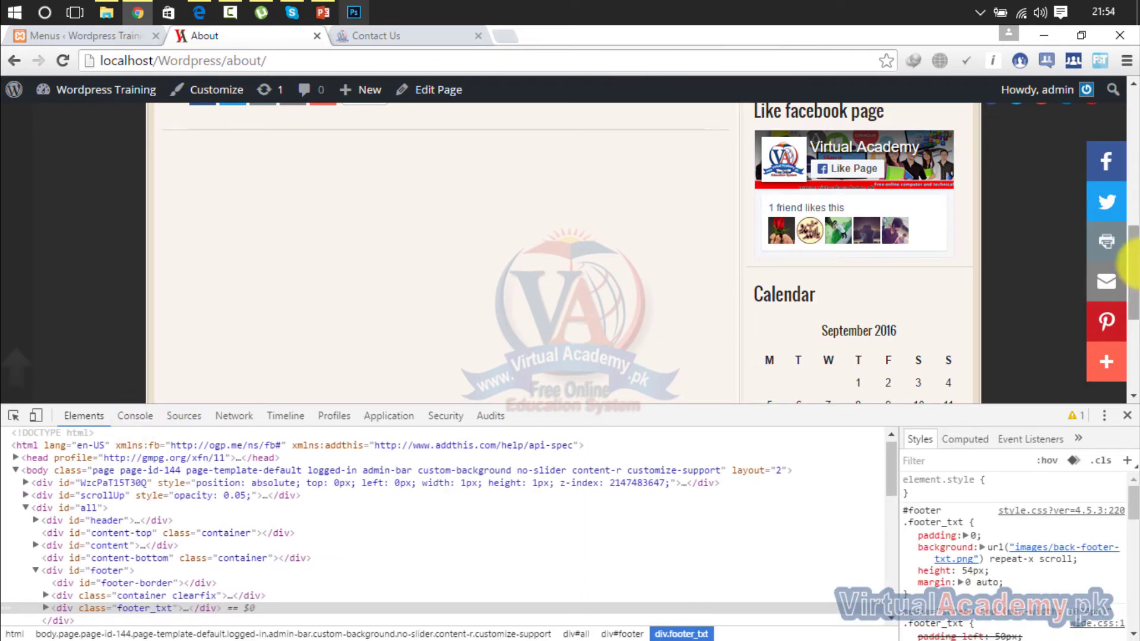
pyautogui.scroll(-4, 1019, 365)
pyautogui.click(13, 415)
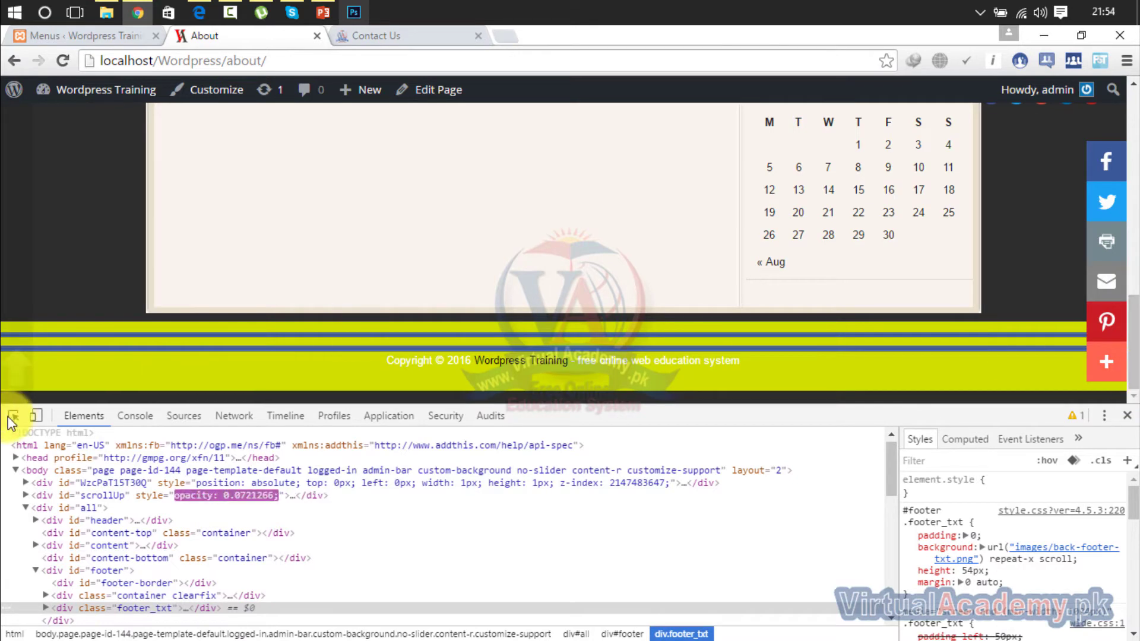
pyautogui.click(128, 373)
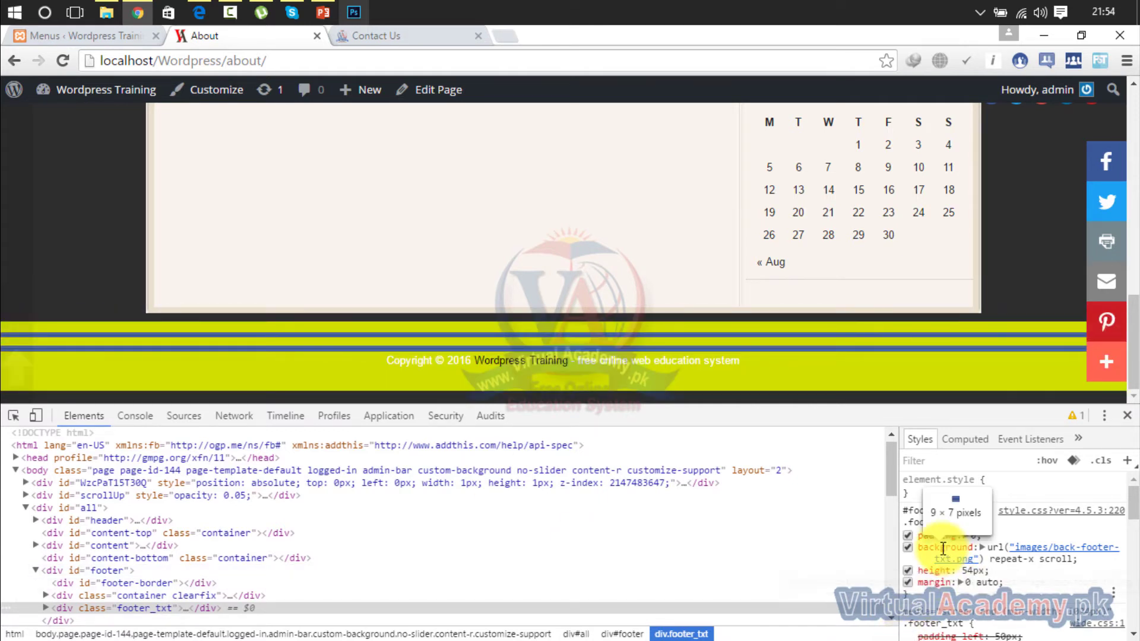
pyautogui.click(13, 416)
pyautogui.click(42, 365)
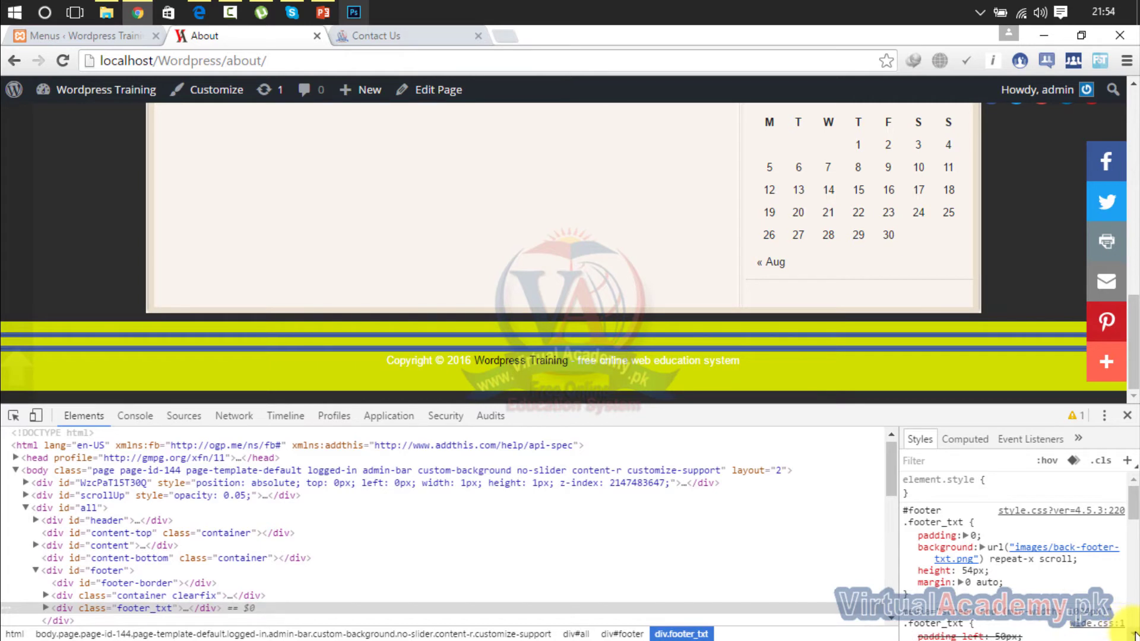
# Set the background colour of the inherited #footer rule to the blue swatch #365899 and select its hex code.
pyautogui.scroll(-2, 1134, 634)
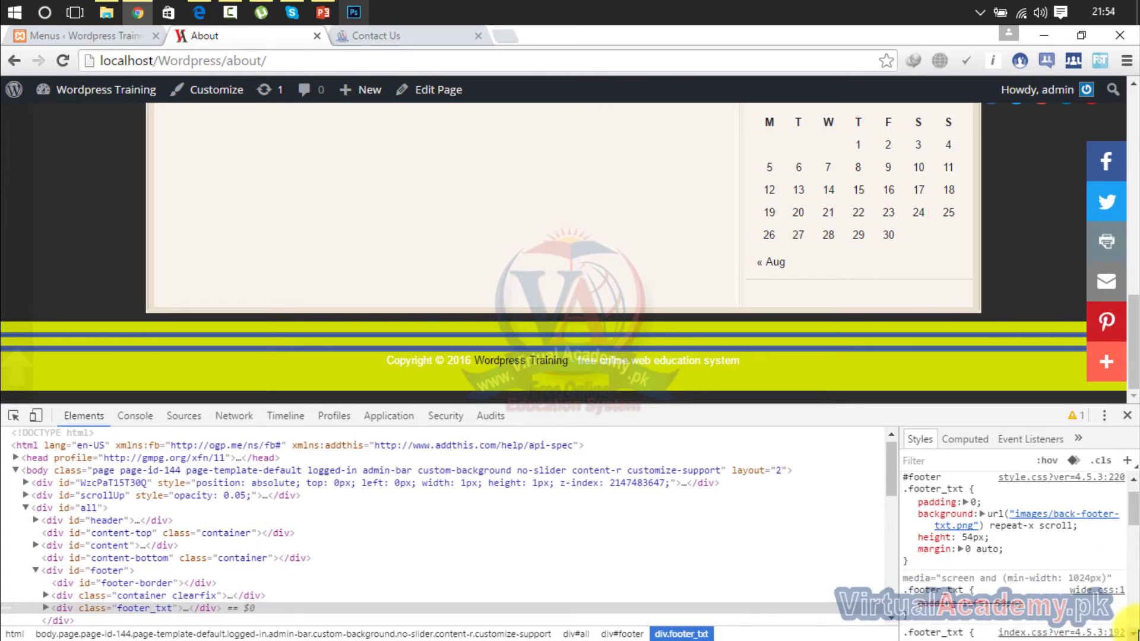
pyautogui.scroll(-4, 1133, 633)
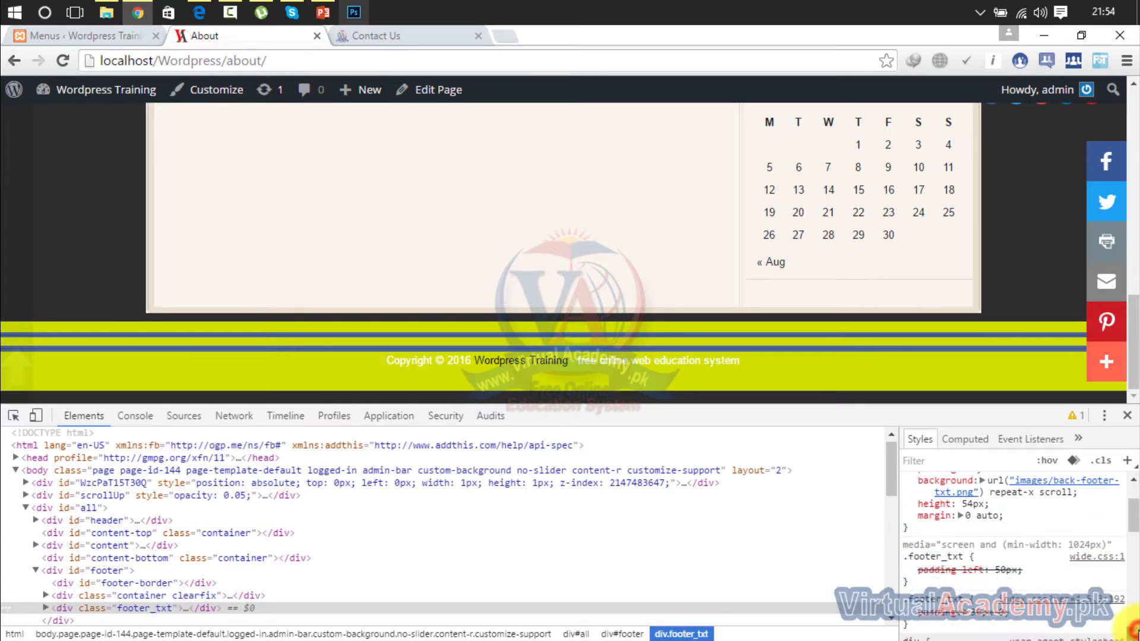
pyautogui.scroll(-5, 1134, 632)
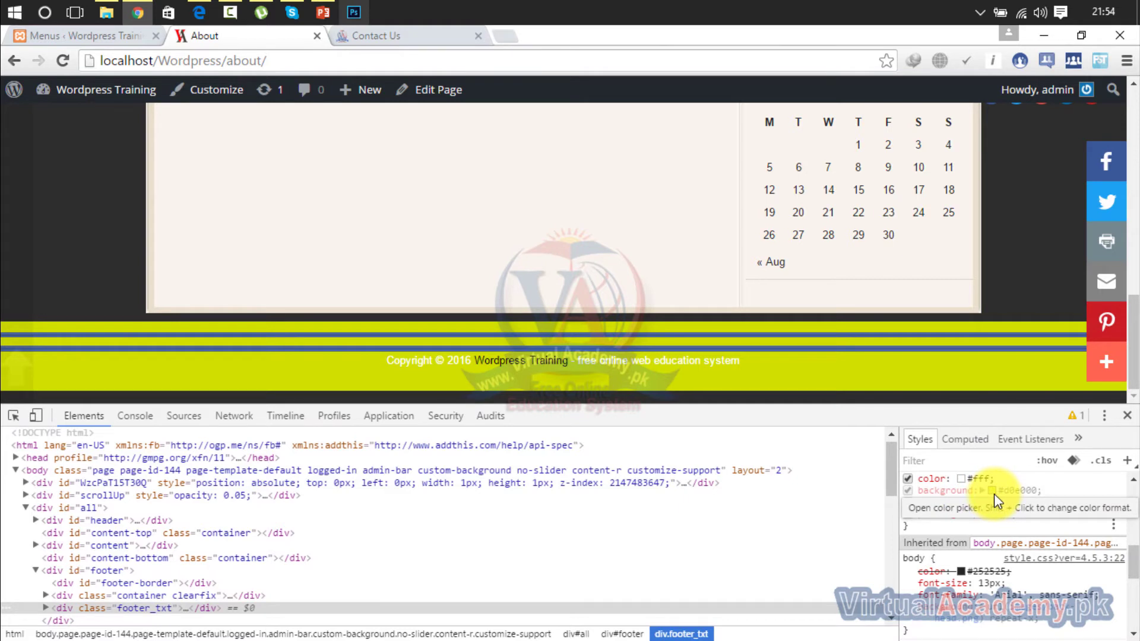
pyautogui.click(992, 490)
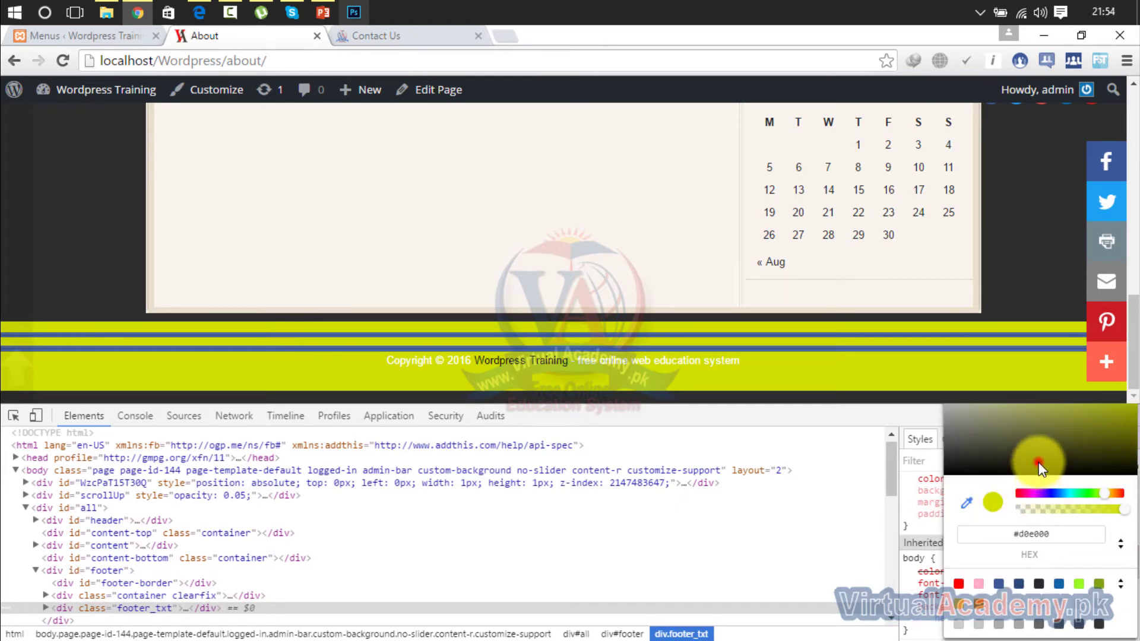
pyautogui.moveTo(1039, 461)
pyautogui.mouseDown()
pyautogui.moveTo(1084, 449)
pyautogui.moveTo(1018, 480)
pyautogui.moveTo(1049, 472)
pyautogui.moveTo(1030, 444)
pyautogui.mouseUp()
pyautogui.click(967, 503)
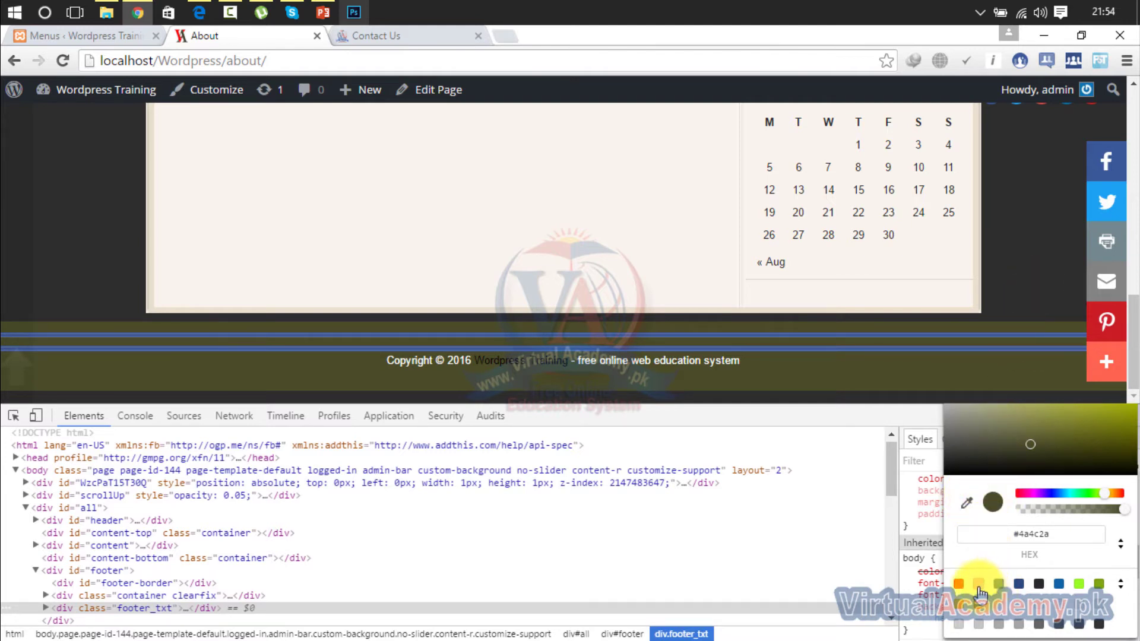
pyautogui.click(1001, 584)
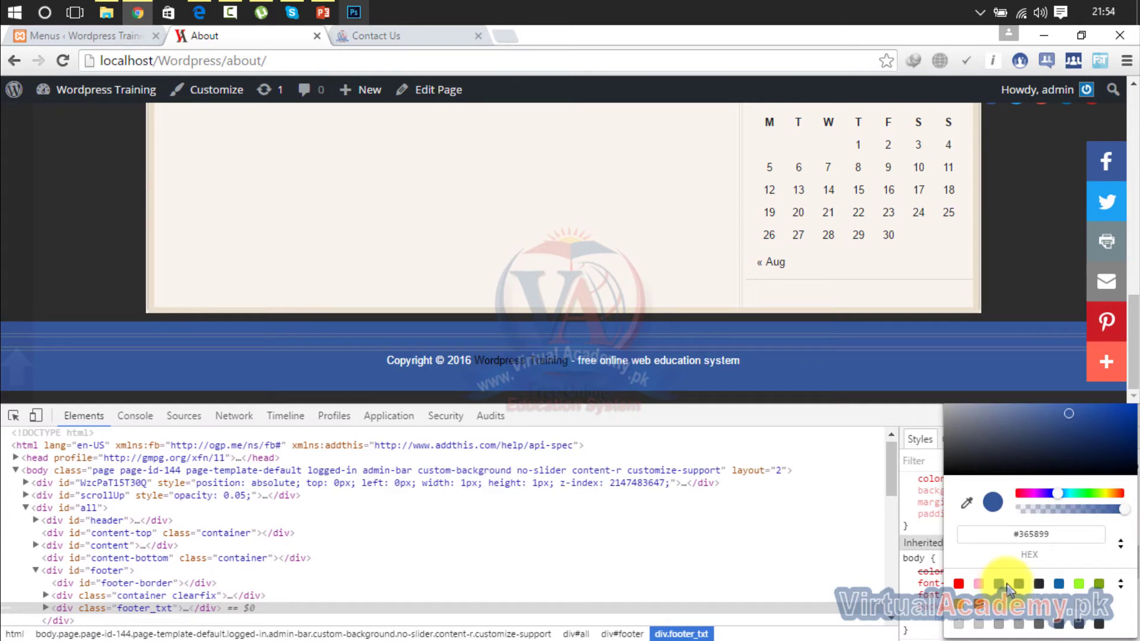
pyautogui.doubleClick(1063, 536)
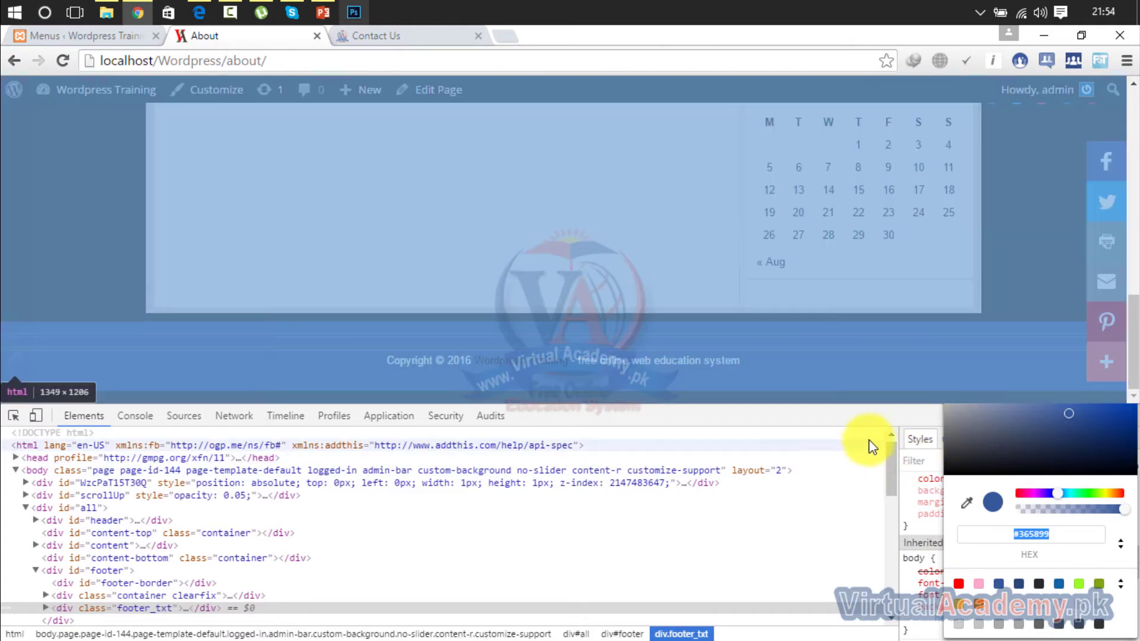
pyautogui.click(883, 415)
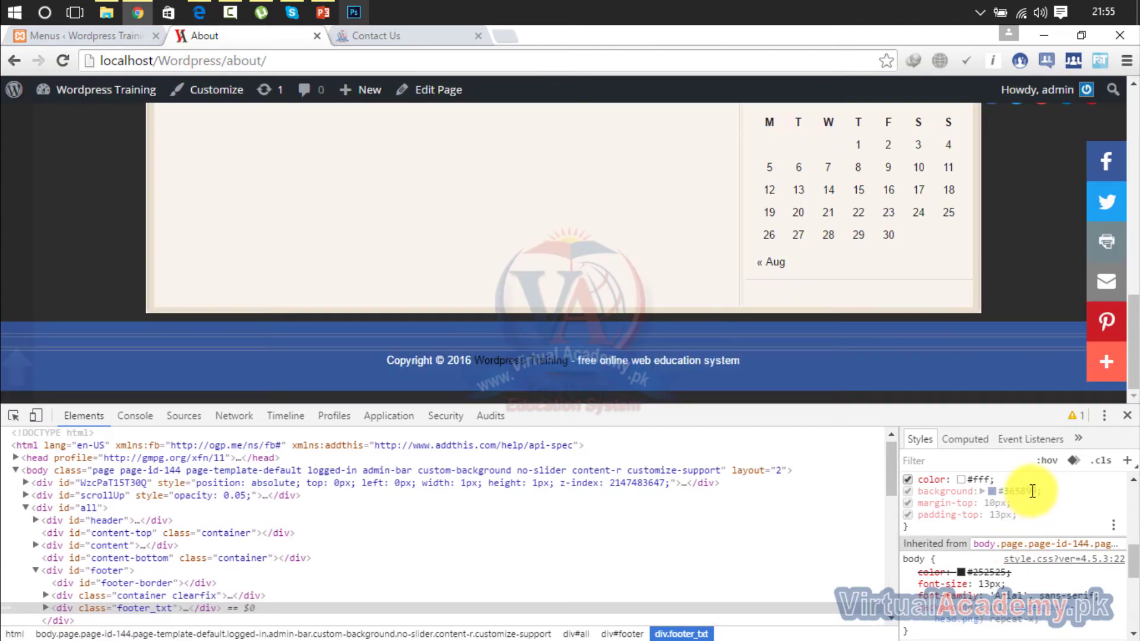
pyautogui.scroll(2, 1131, 493)
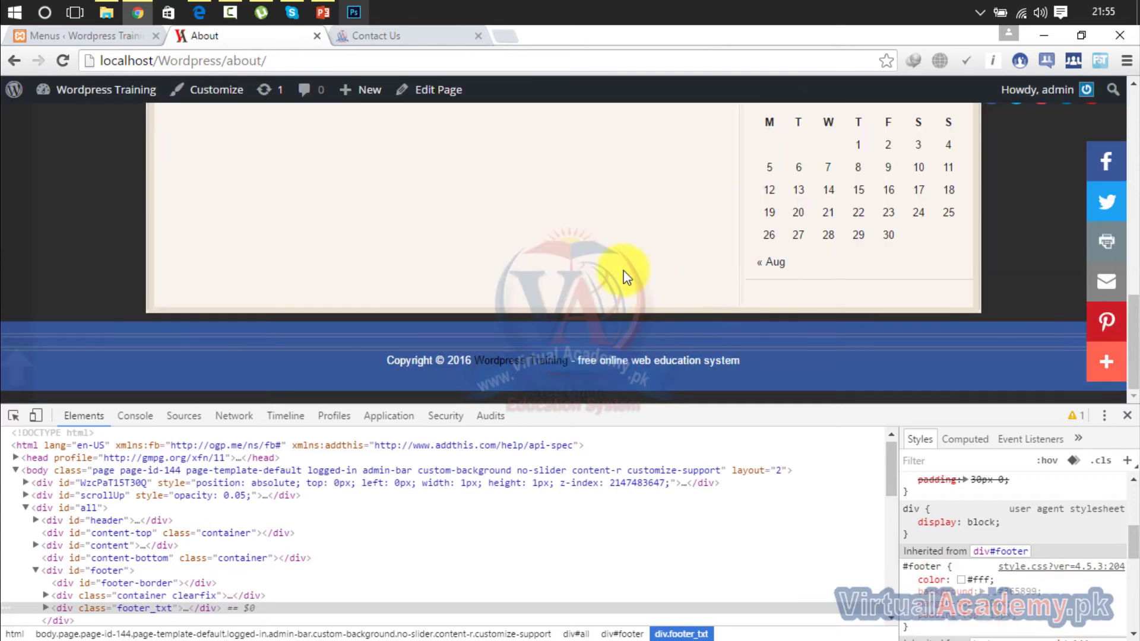
# Switch to File Explorer and browse to the Wordpress folder inside xampp\htdocs on Local Disk (C:).
pyautogui.click(106, 12)
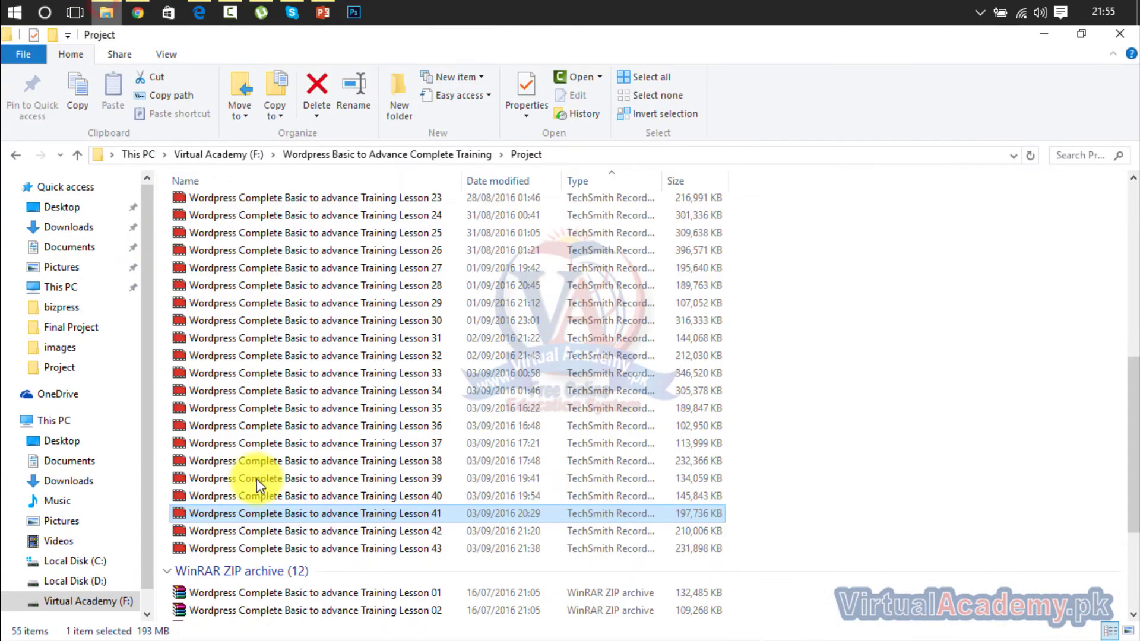
pyautogui.click(97, 562)
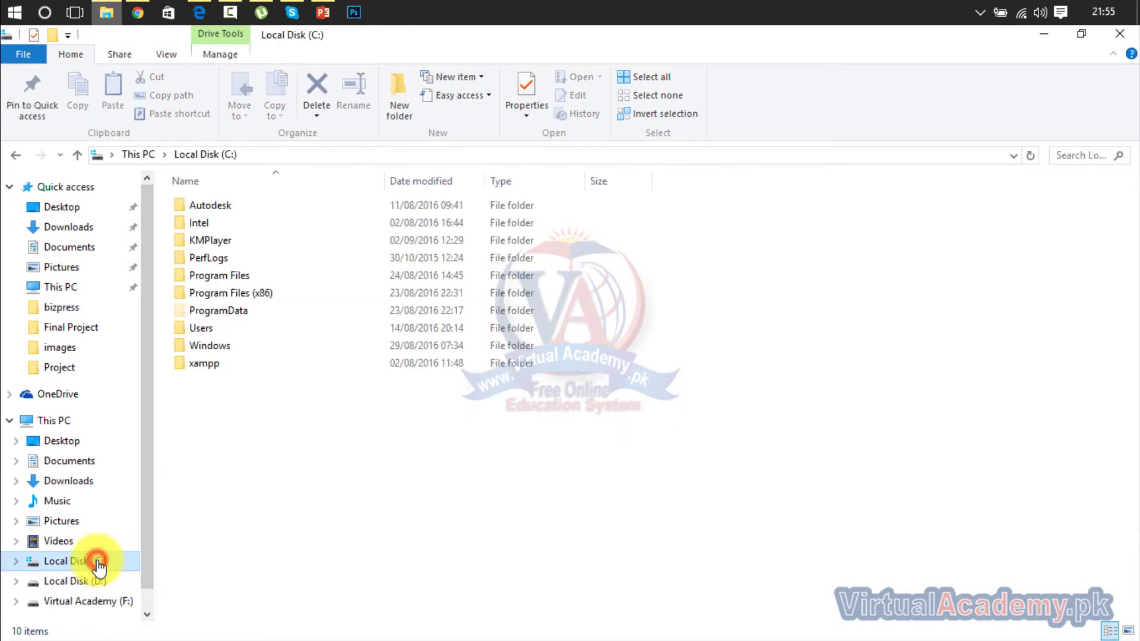
pyautogui.click(232, 363)
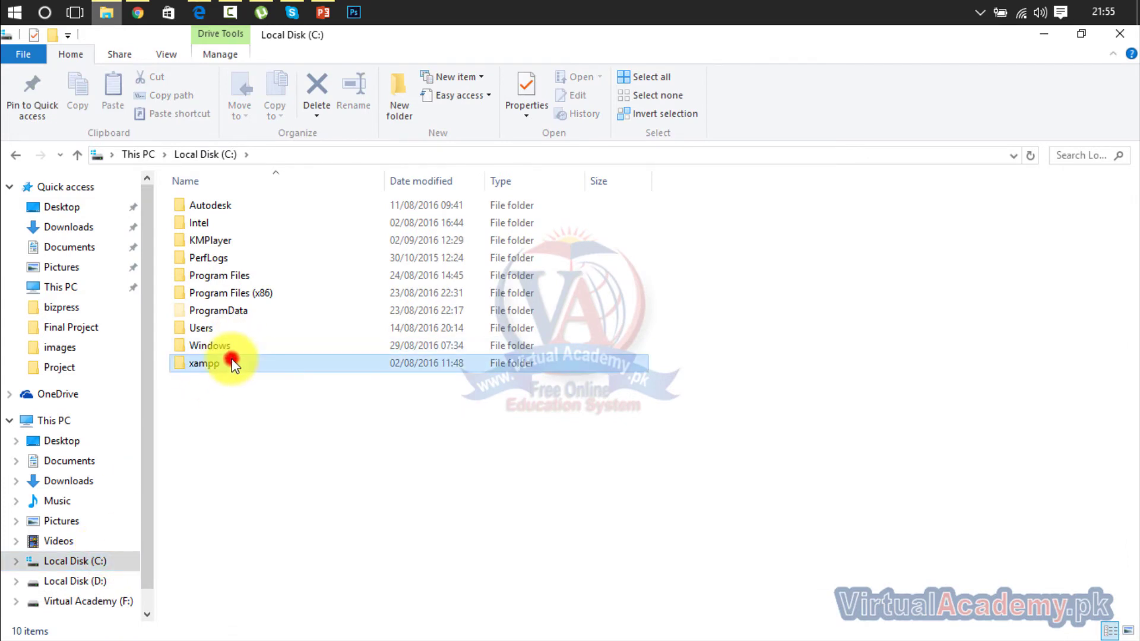
pyautogui.doubleClick(232, 363)
pyautogui.click(222, 294)
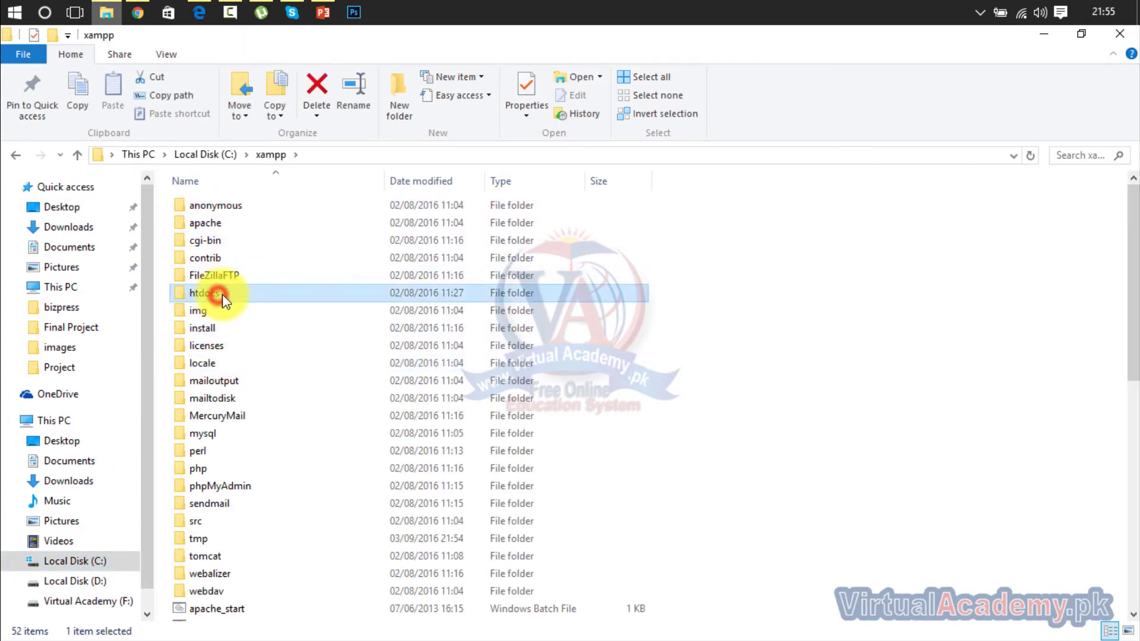
pyautogui.doubleClick(222, 294)
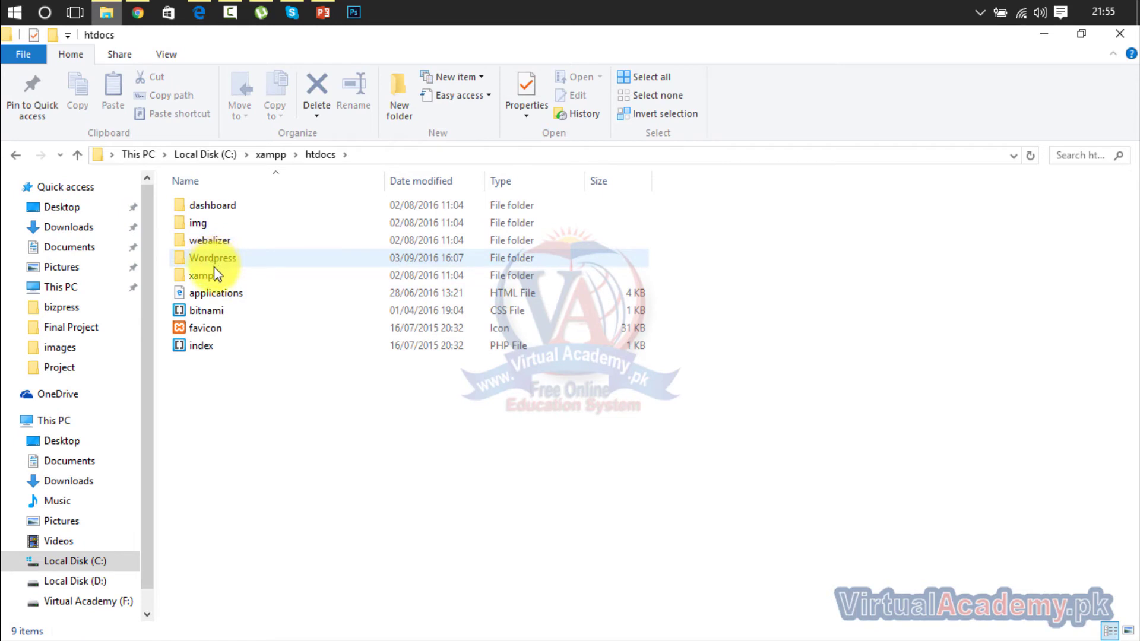
pyautogui.doubleClick(212, 274)
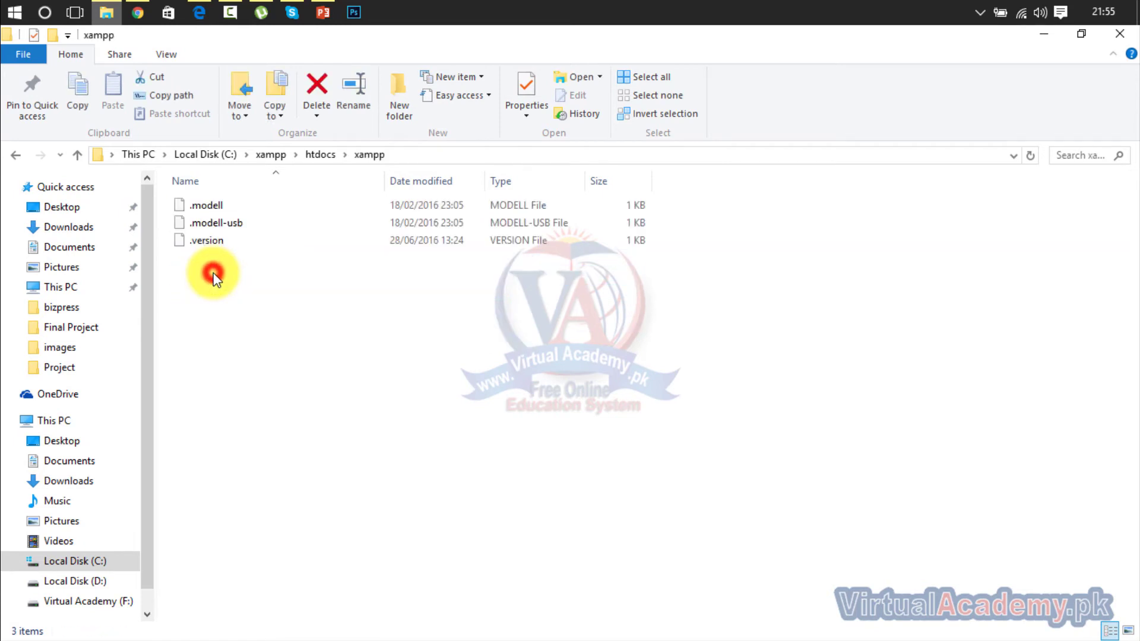
pyautogui.click(76, 155)
pyautogui.doubleClick(248, 262)
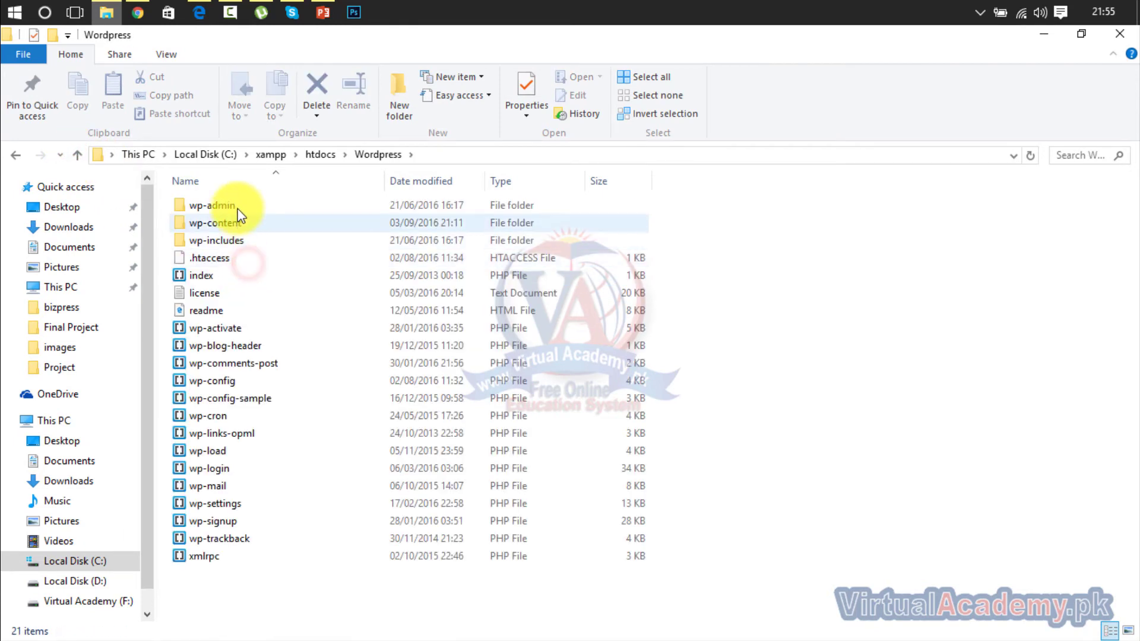
# Go into wp-content\themes\bizpress and open the theme's style.css file in Brackets.
pyautogui.doubleClick(236, 221)
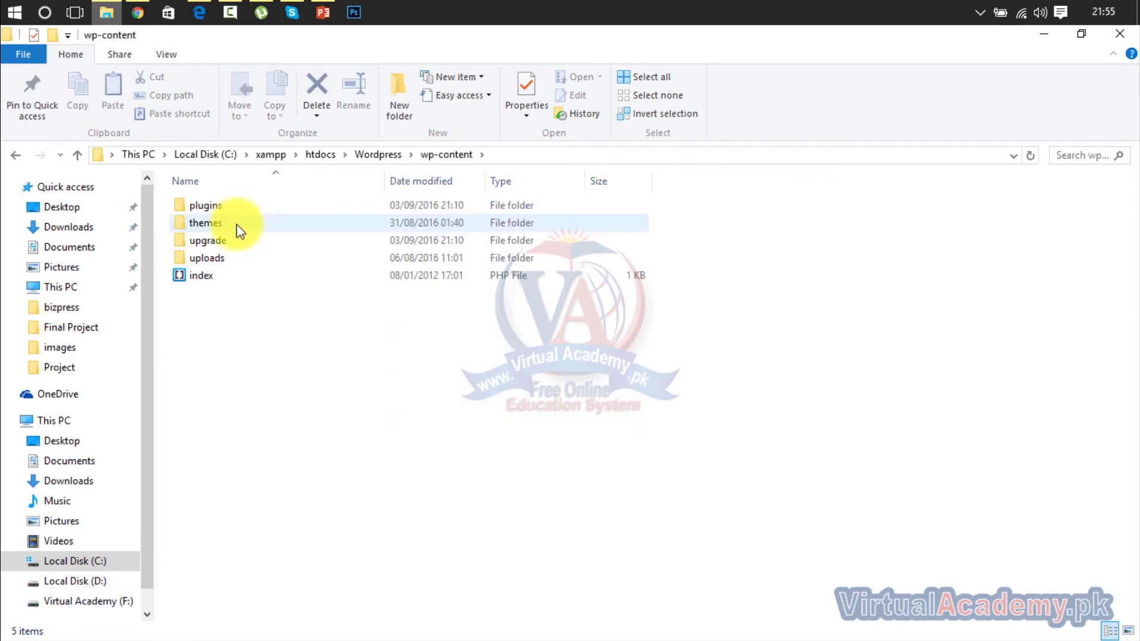
pyautogui.click(237, 226)
pyautogui.doubleClick(236, 226)
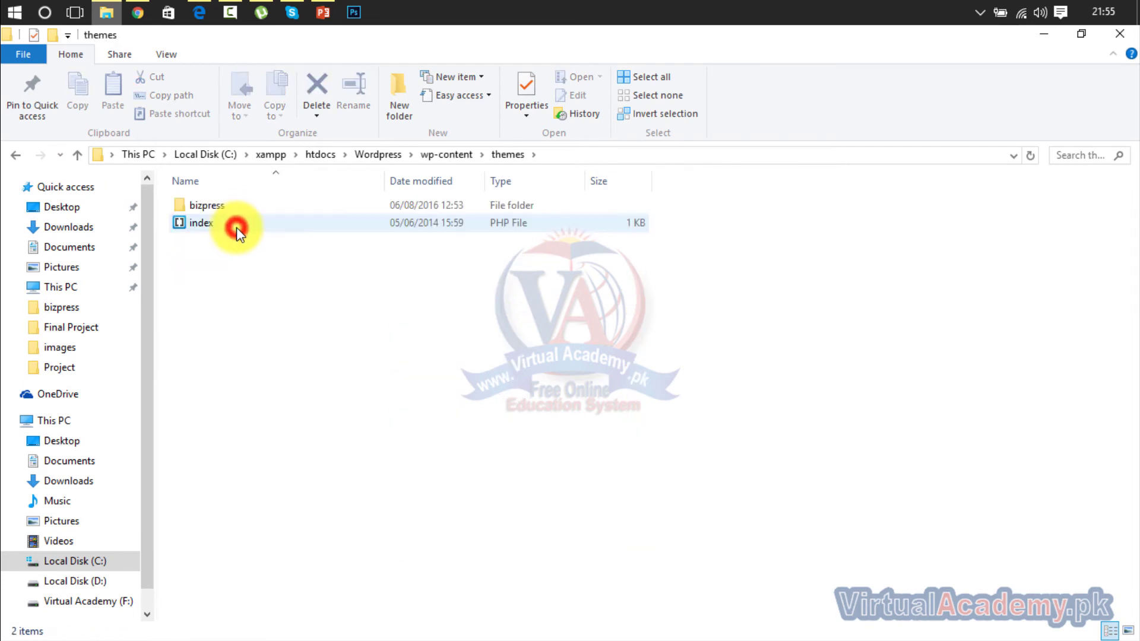
pyautogui.doubleClick(229, 205)
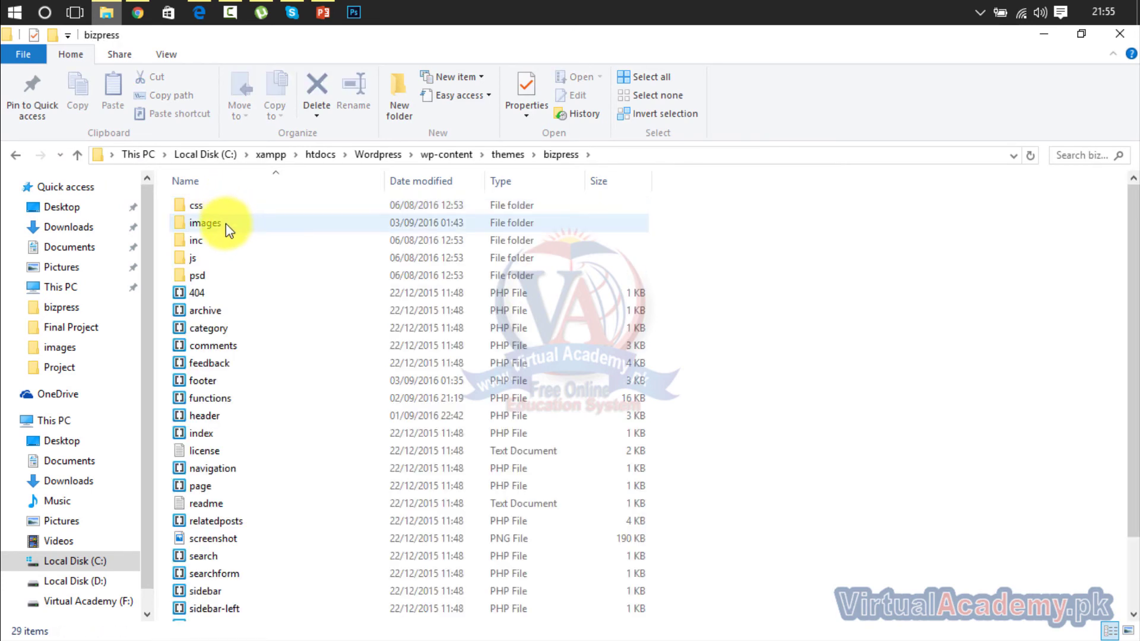
pyautogui.click(228, 227)
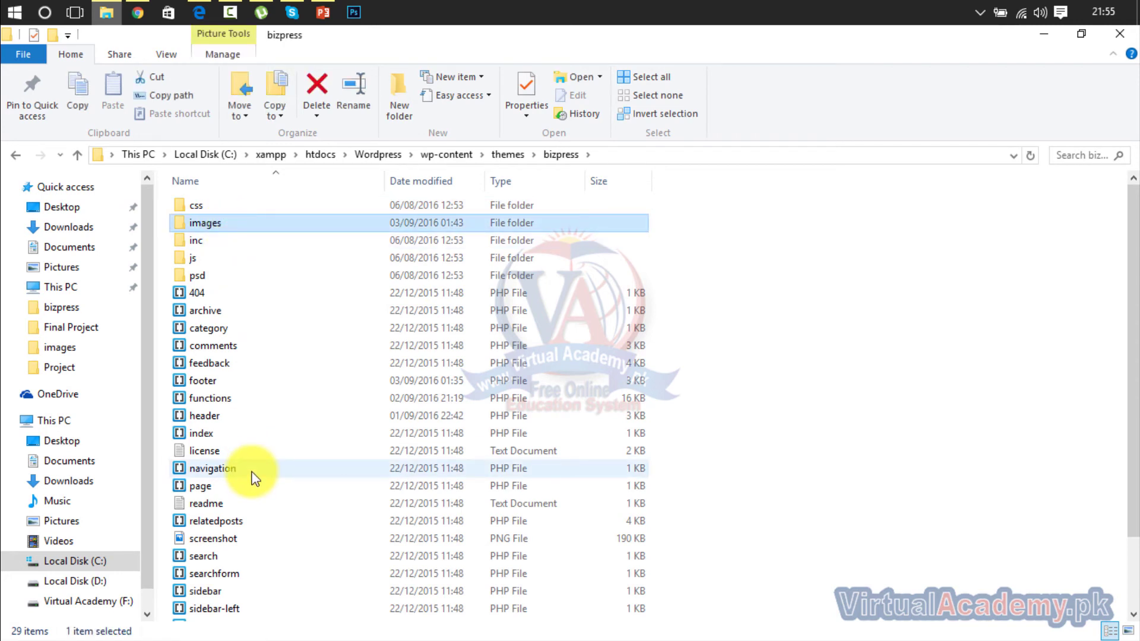
pyautogui.scroll(-2, 1122, 318)
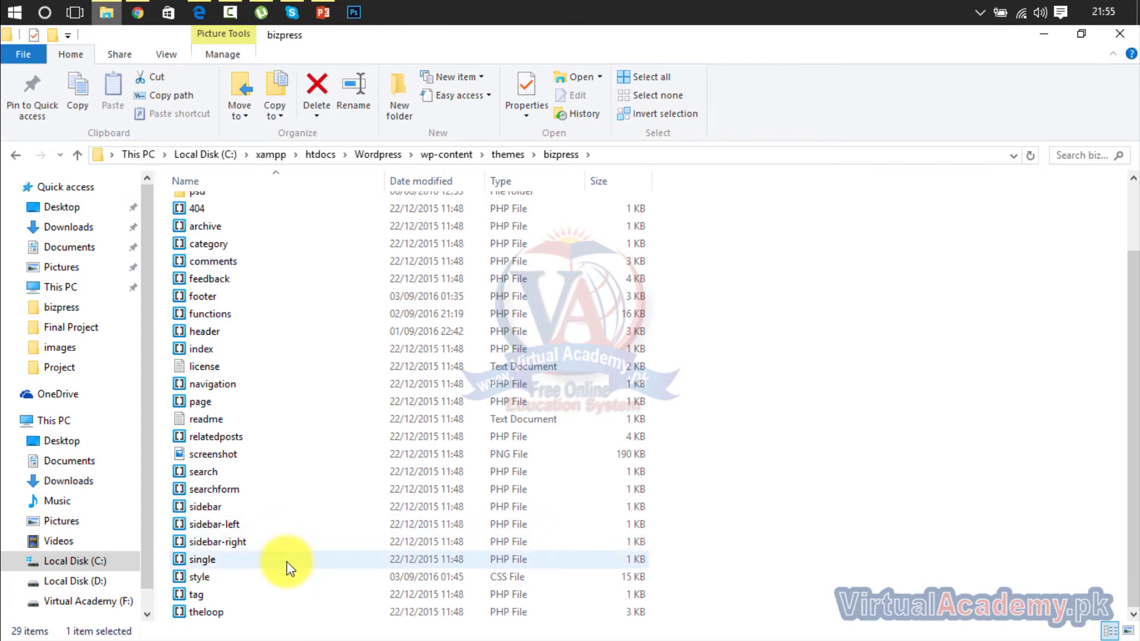
pyautogui.click(284, 577)
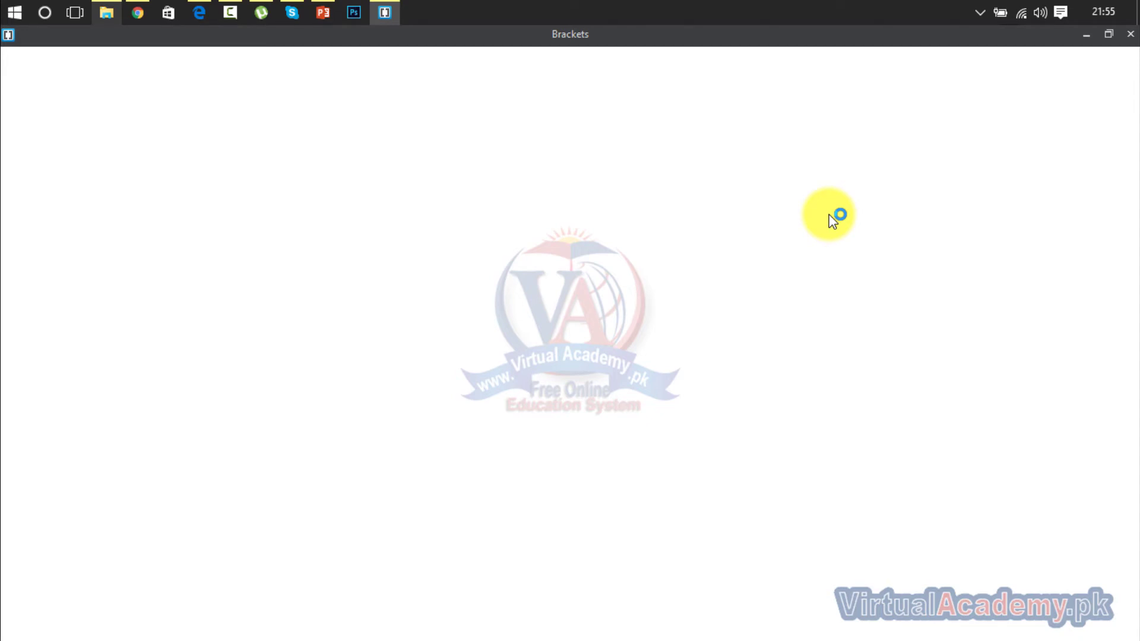
# Set the background of the #footer rule in the FOOTER section of style.css to #365899 and save the stylesheet.
pyautogui.click(134, 11)
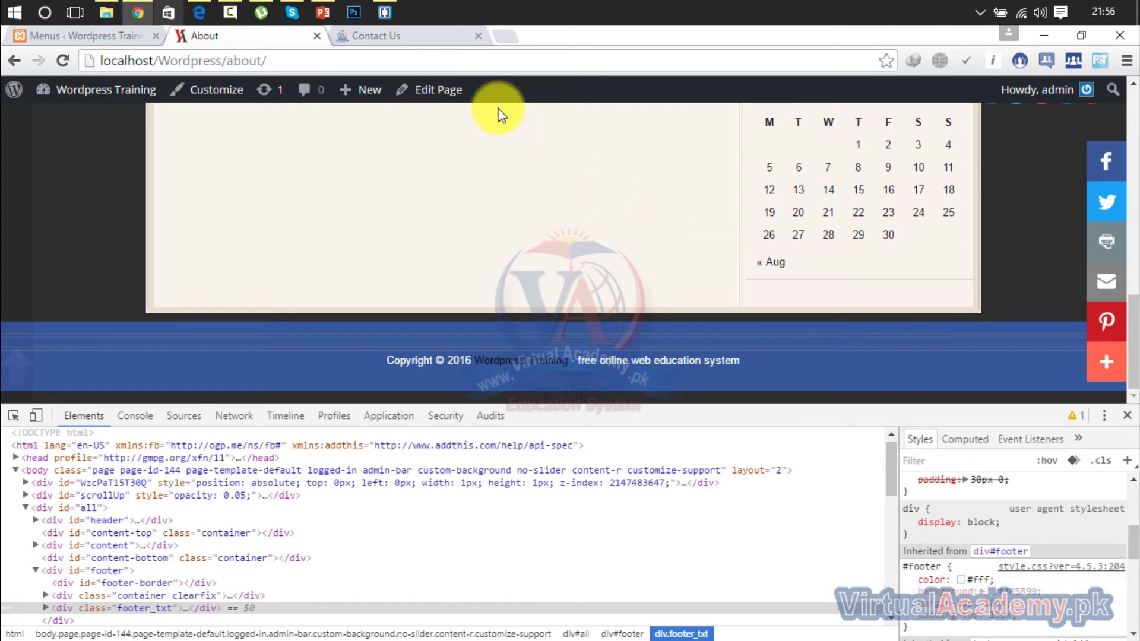
pyautogui.click(383, 8)
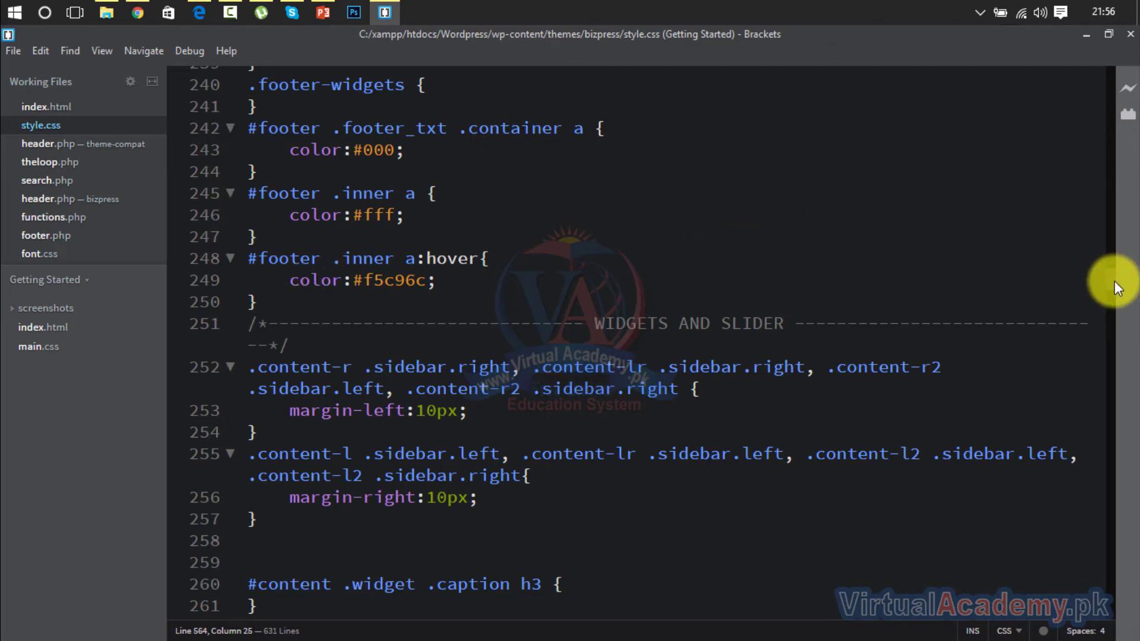
pyautogui.moveTo(1114, 280); pyautogui.dragTo(1113, 242)
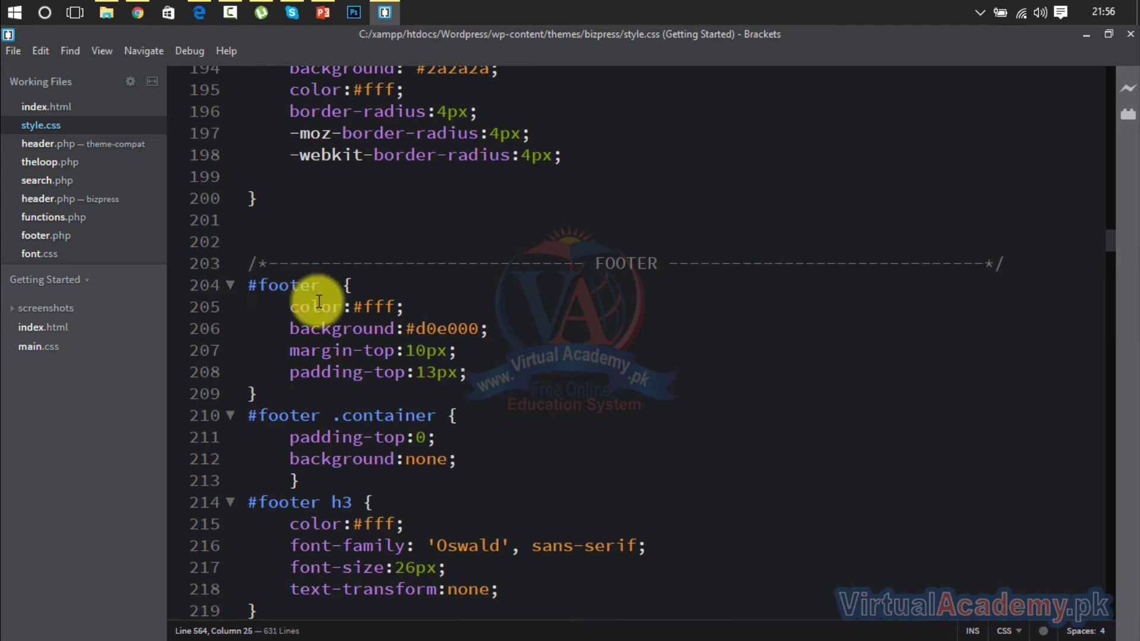
pyautogui.click(460, 329)
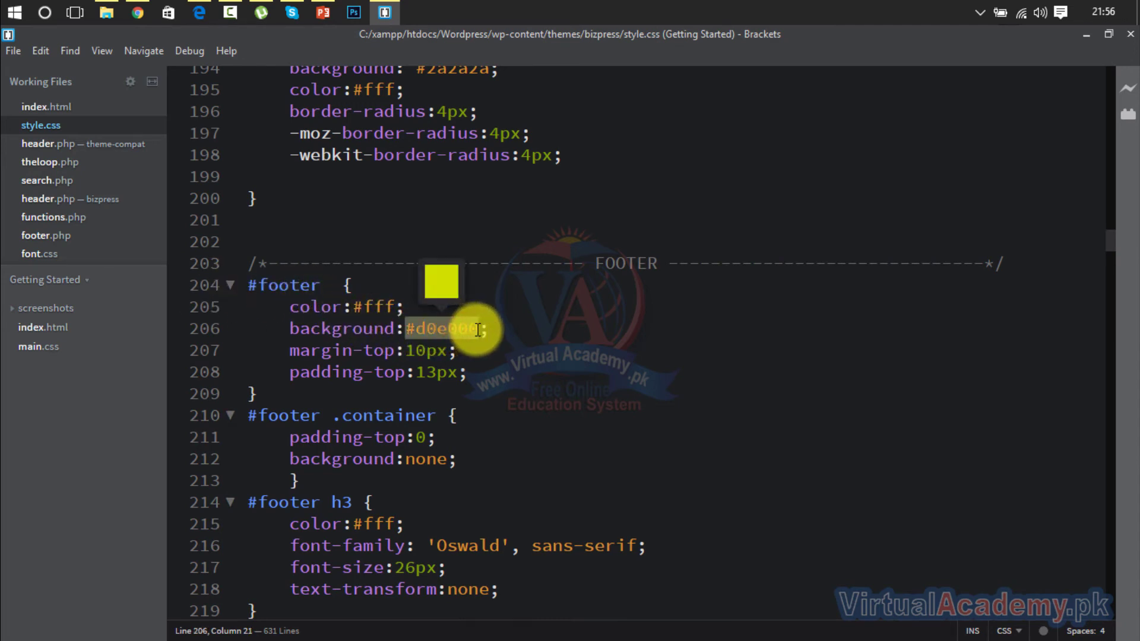
pyautogui.doubleClick(453, 329)
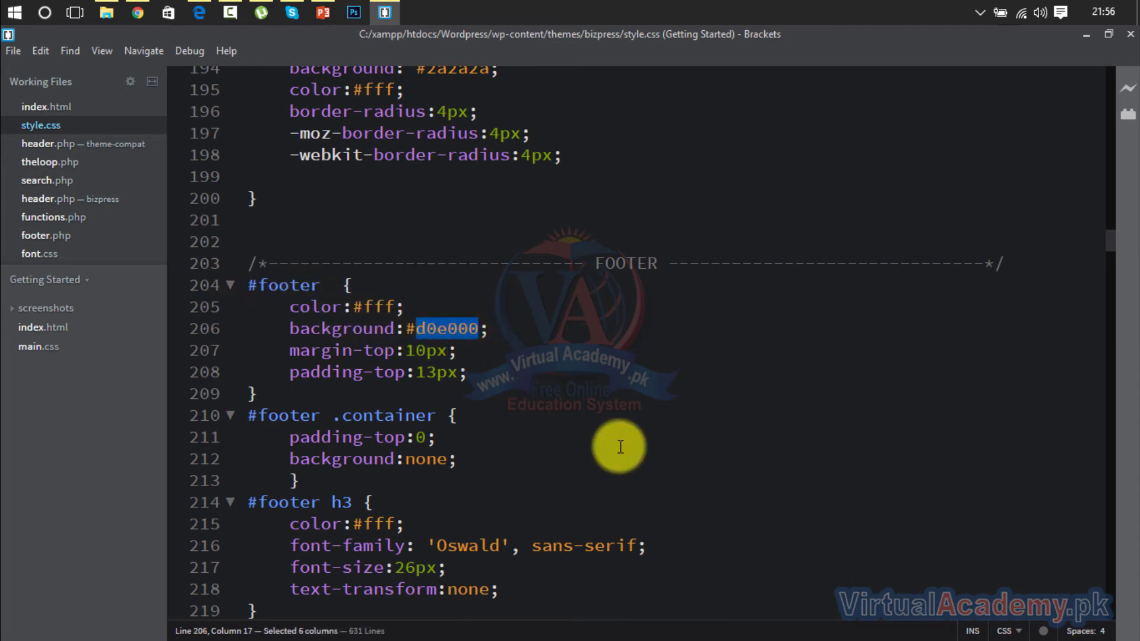
pyautogui.write('#365899')
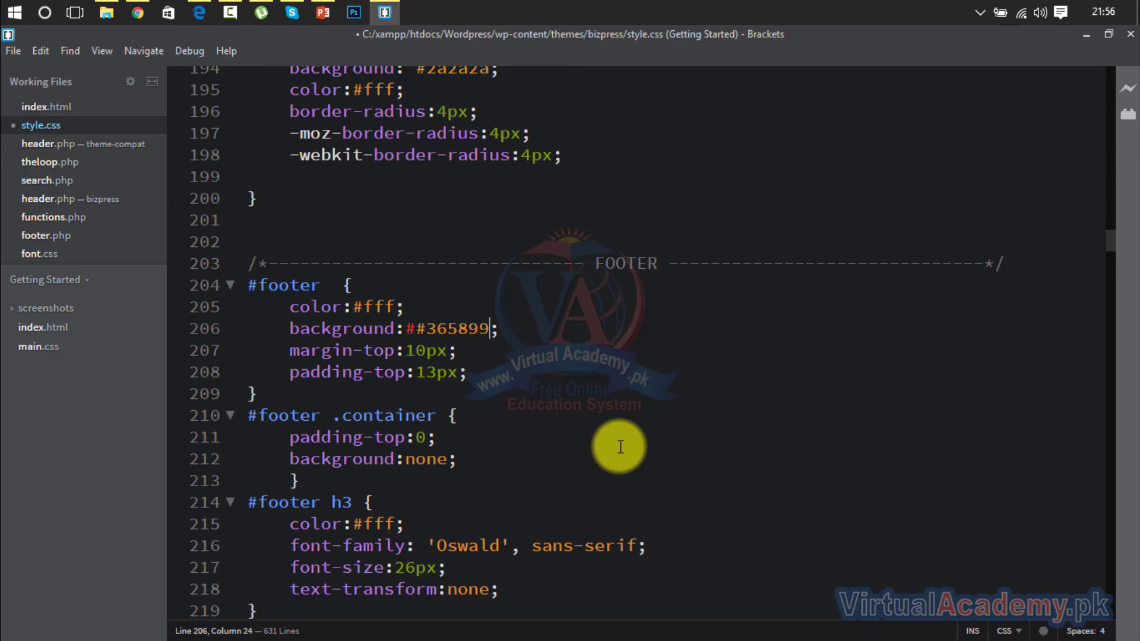
pyautogui.hotkey('ctrl', 's')
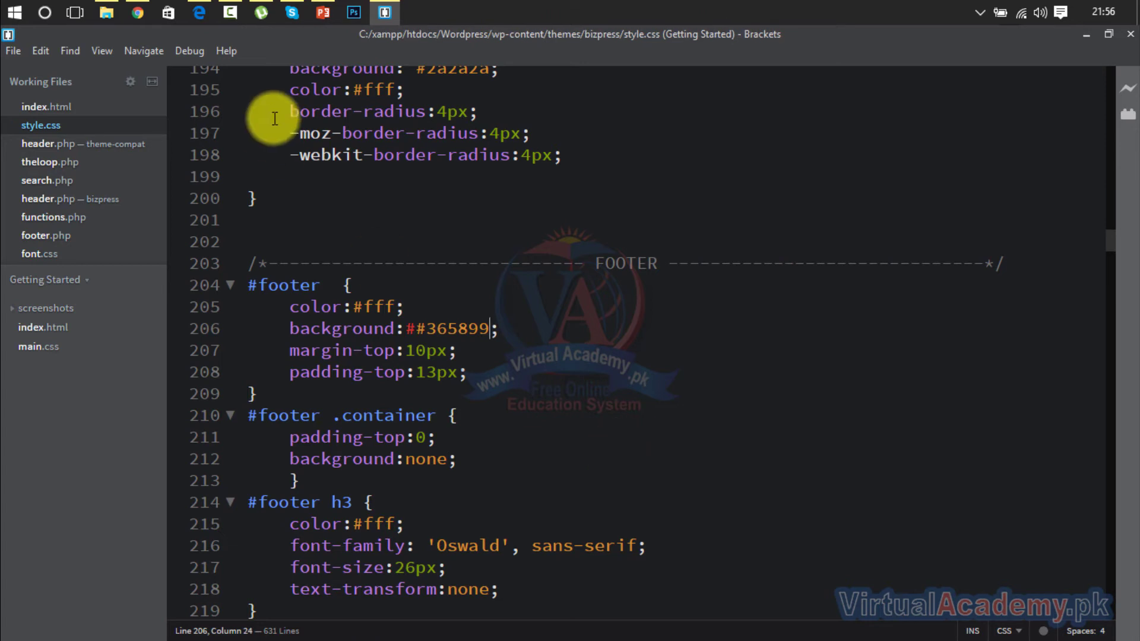
pyautogui.click(428, 330)
pyautogui.press('BackSpace')
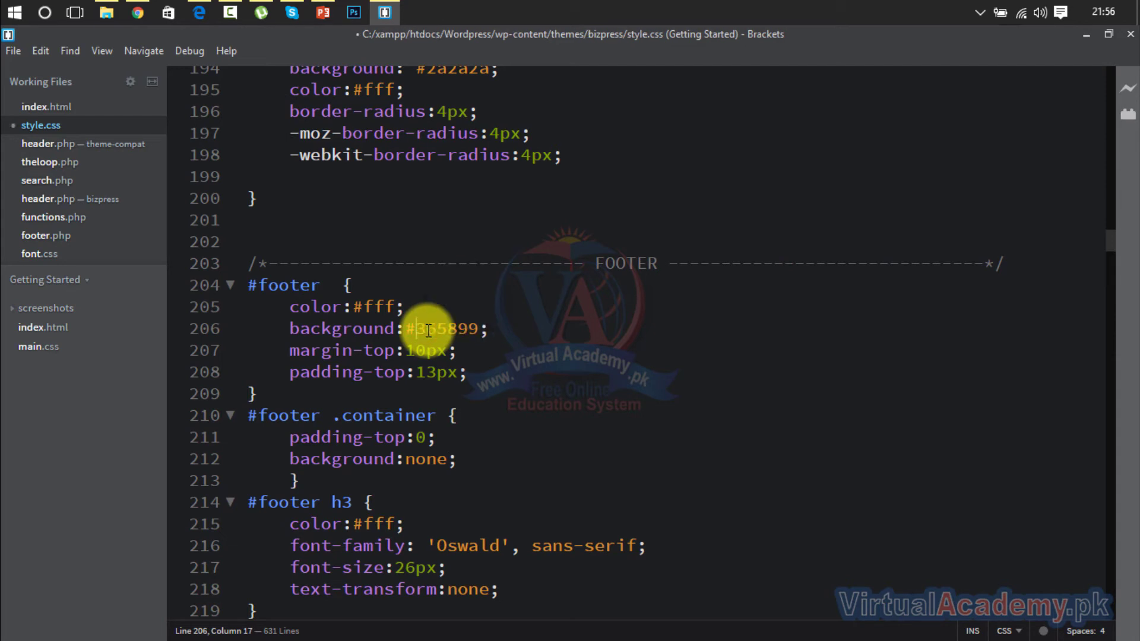
pyautogui.hotkey('ctrl', 's')
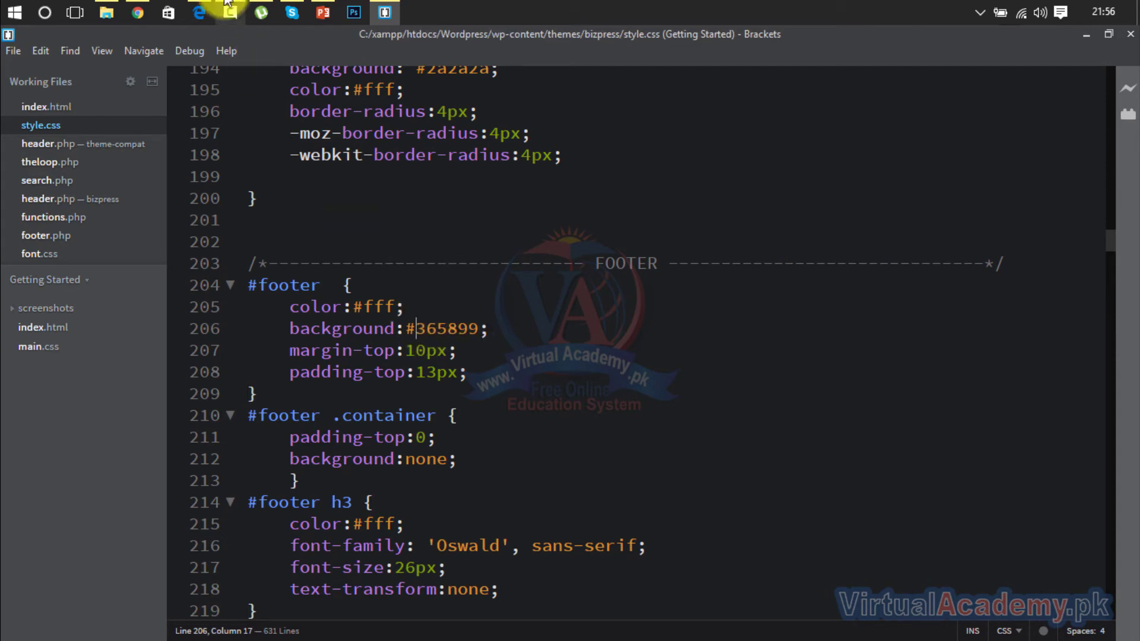
# Switch to Chrome, reload the live About page, close the developer tools and check the footer's colour.
pyautogui.click(139, 12)
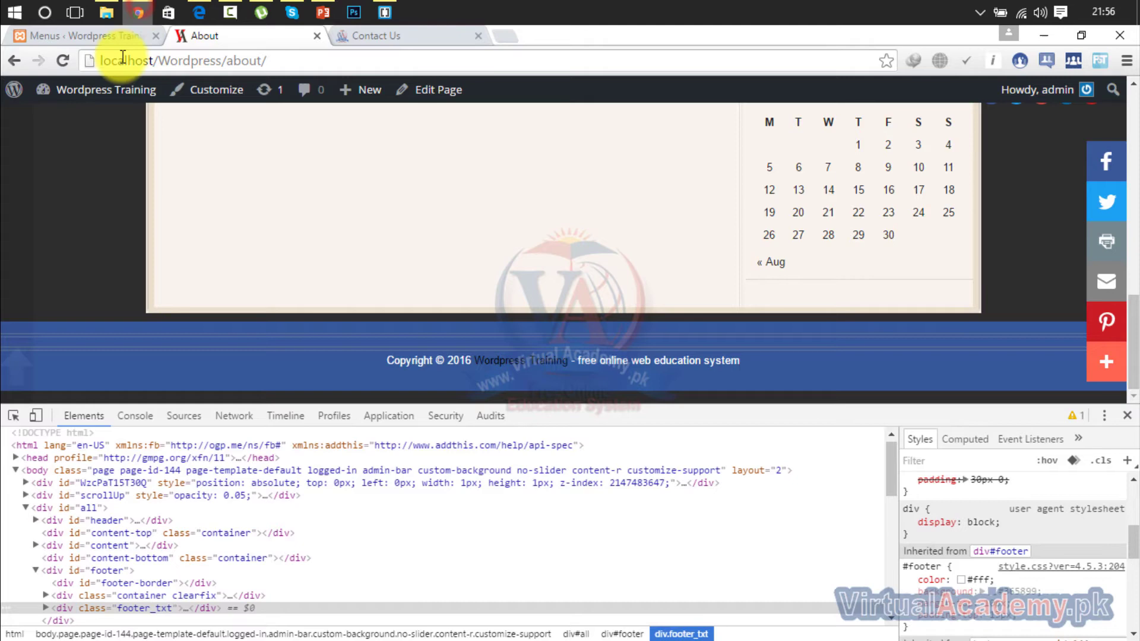
pyautogui.click(69, 62)
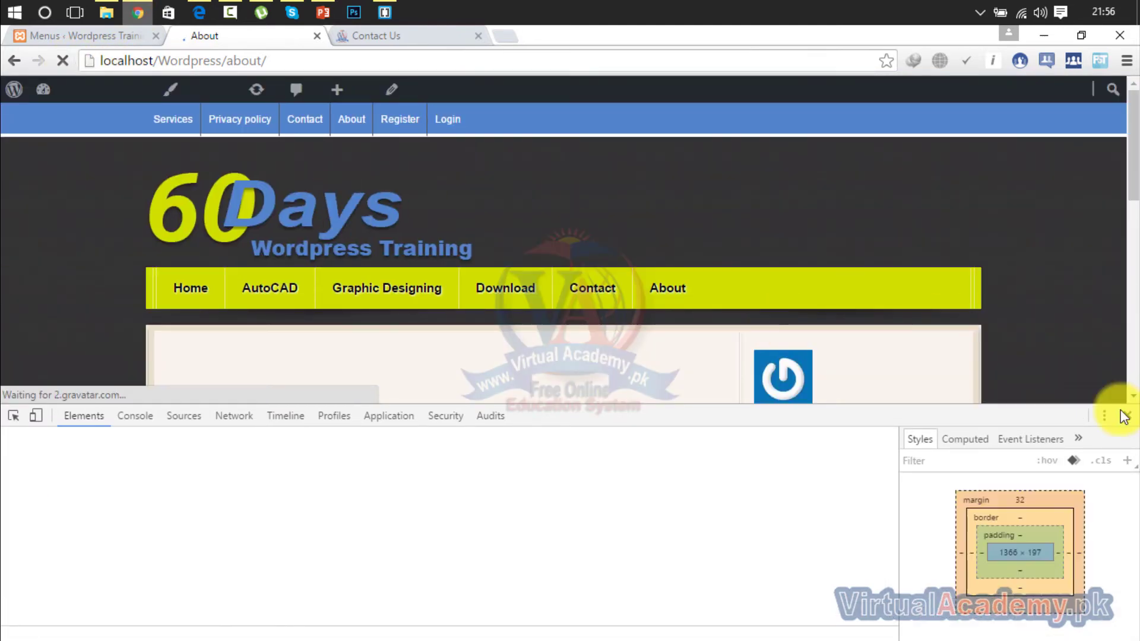
pyautogui.click(1130, 418)
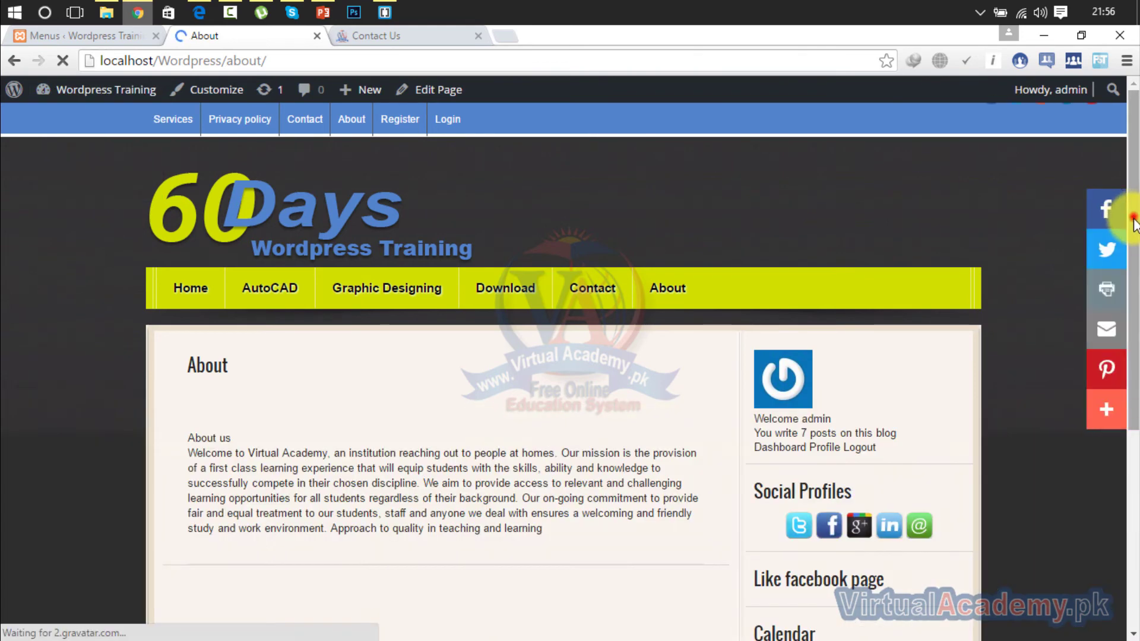
pyautogui.scroll(-5, 730, 620)
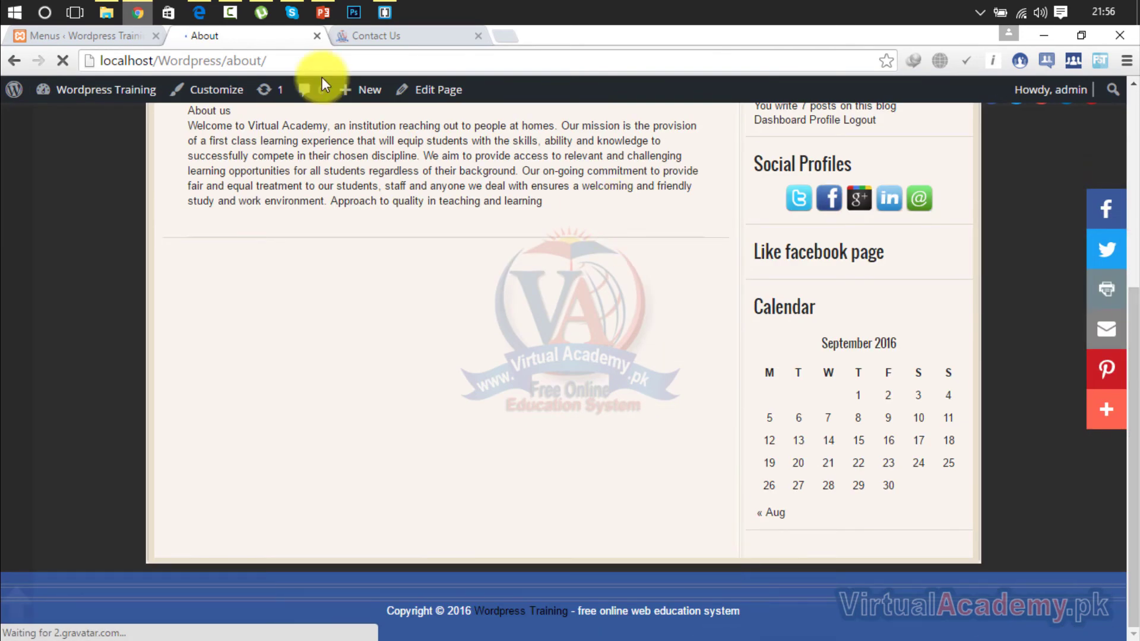
pyautogui.click(71, 37)
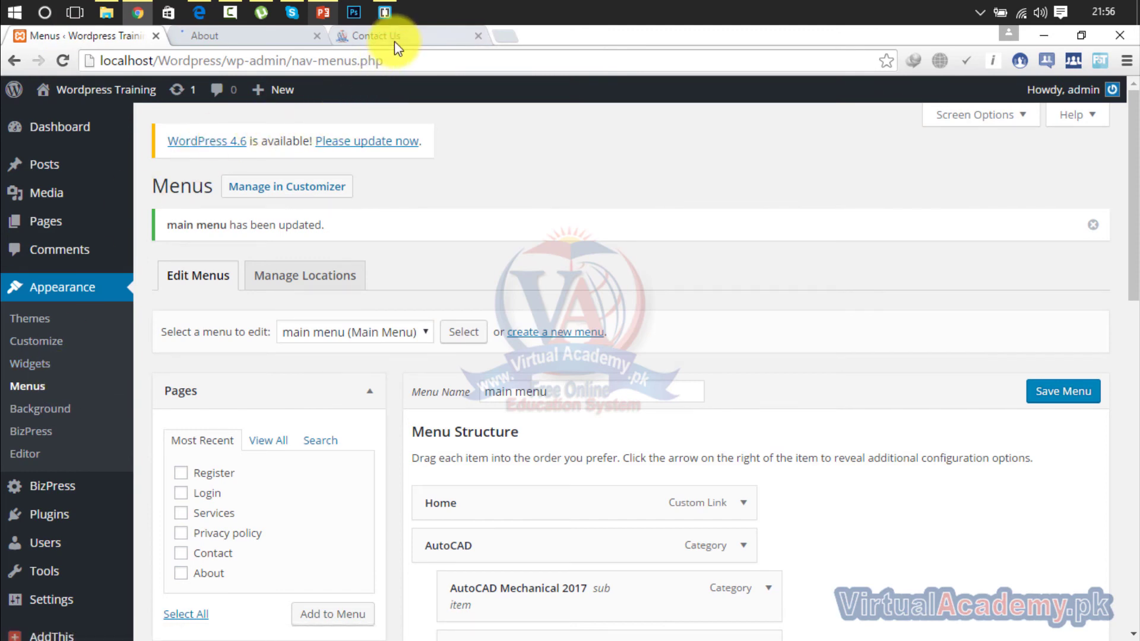
pyautogui.click(276, 35)
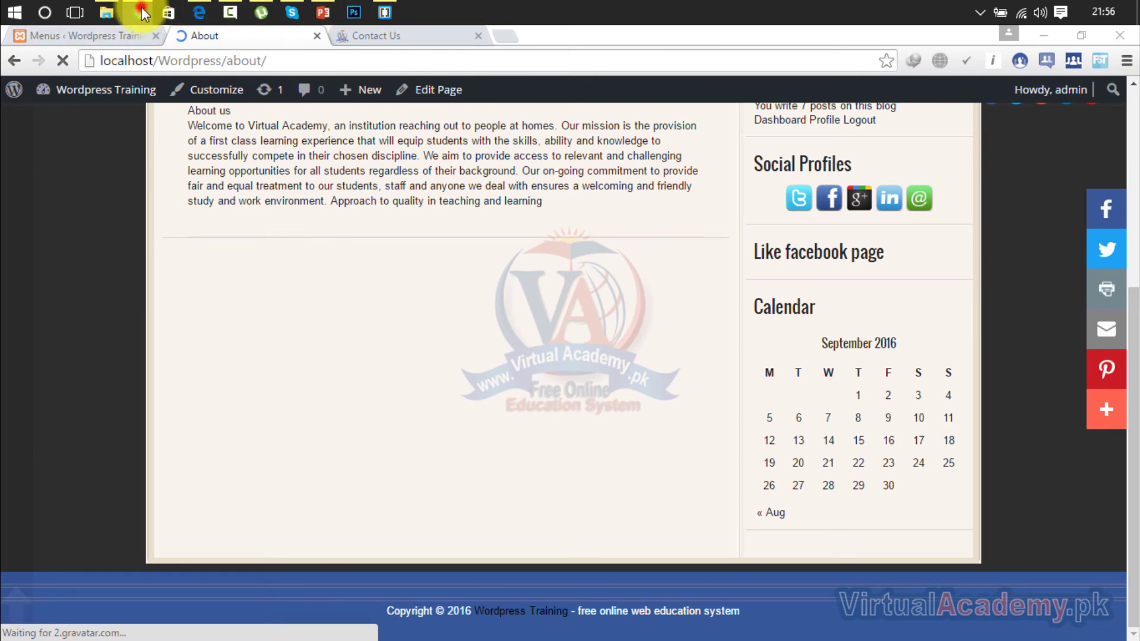
pyautogui.hotkey('alt', 'Tab')
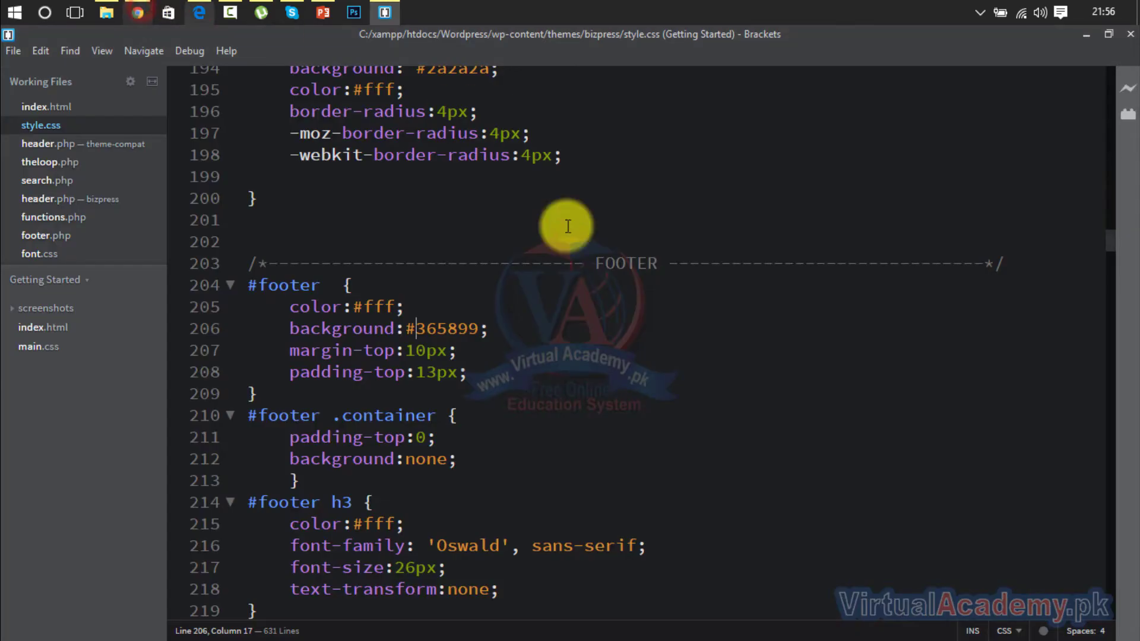
pyautogui.click(137, 12)
pyautogui.click(380, 35)
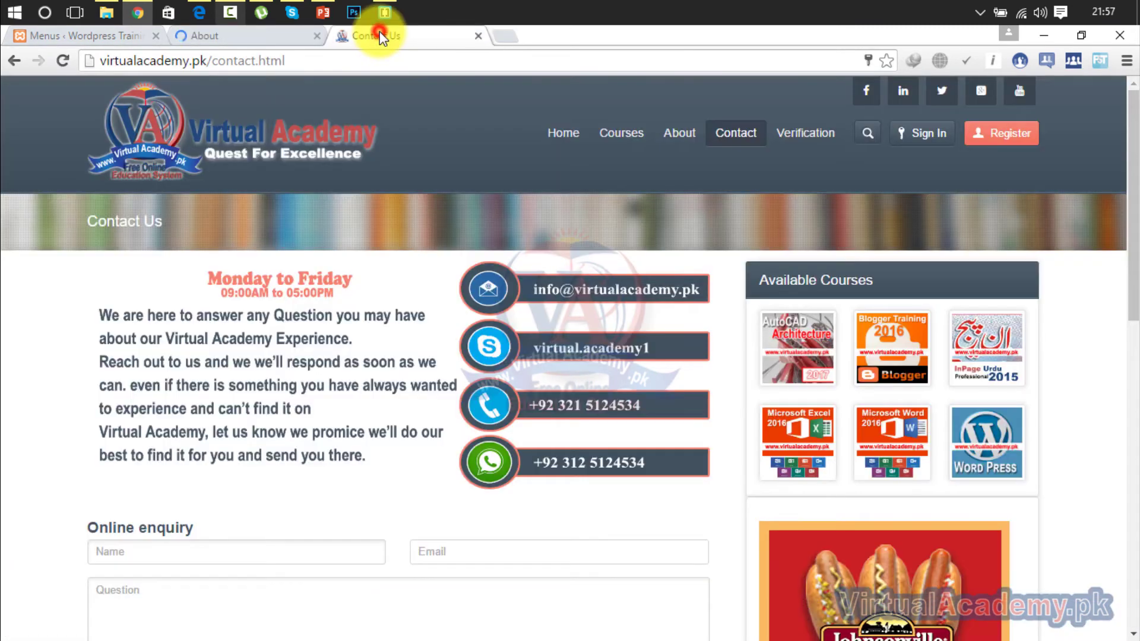
# Search the web for "googlemap" in a new browser tab and open the Google Maps result.
pyautogui.click(501, 35)
pyautogui.write('google')
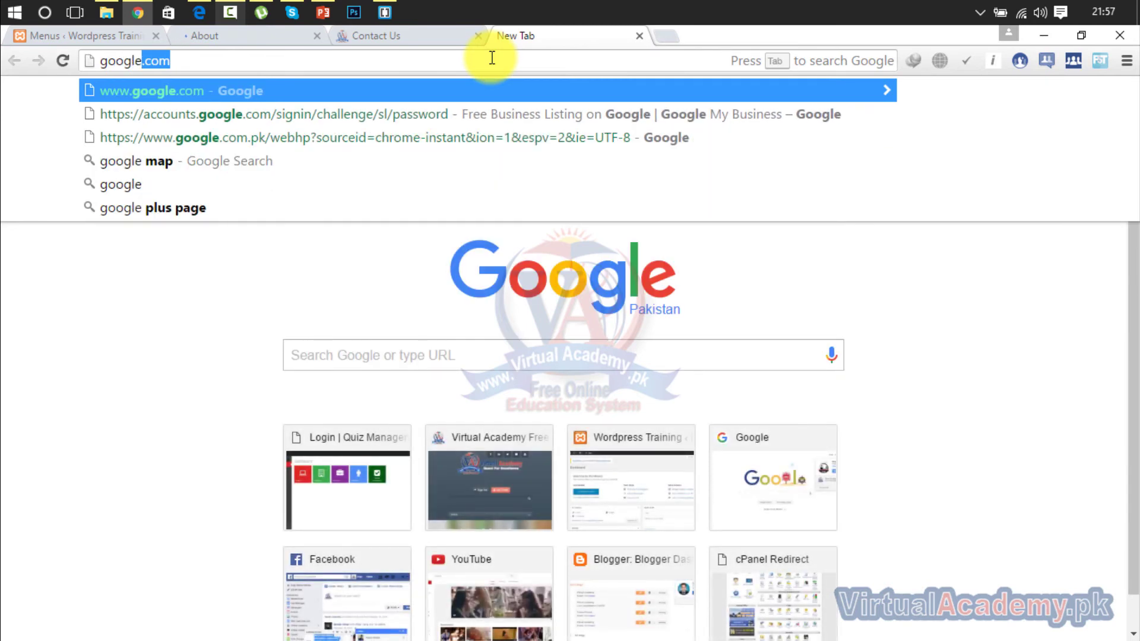
pyautogui.write('map')
pyautogui.press('Return')
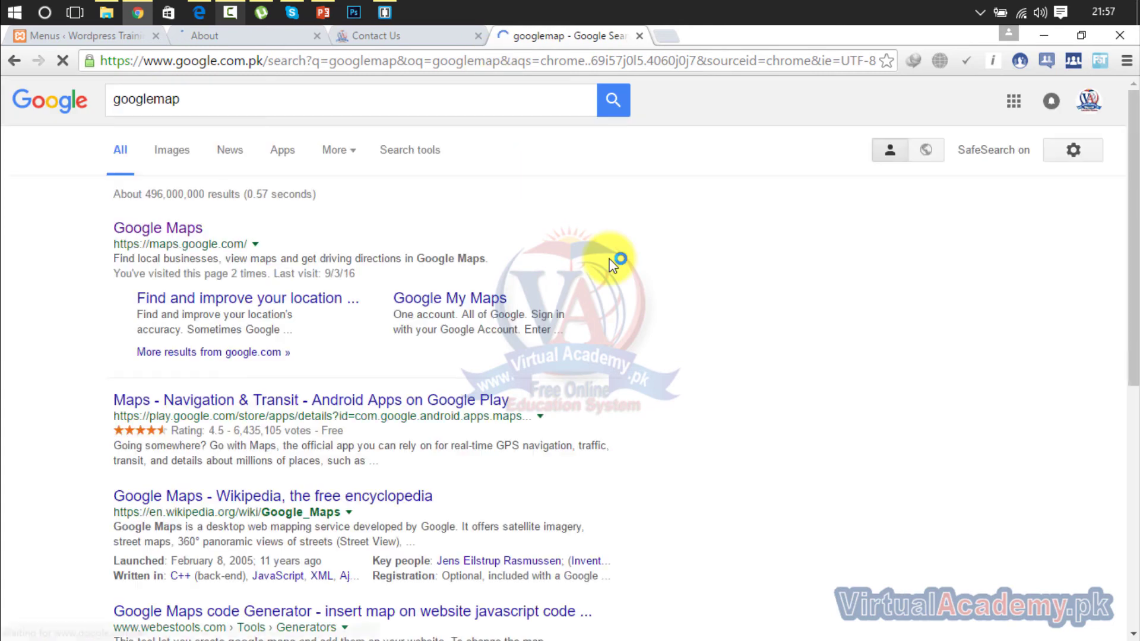
pyautogui.click(191, 228)
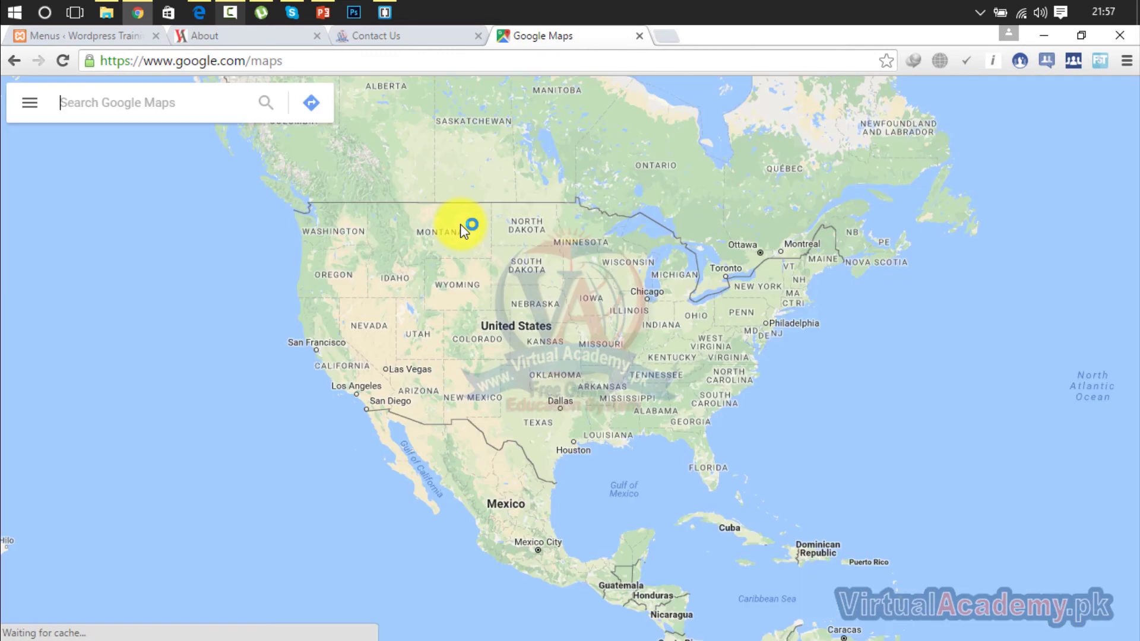
# Search Google Maps for "pakistan".
pyautogui.click(110, 97)
pyautogui.write('pak')
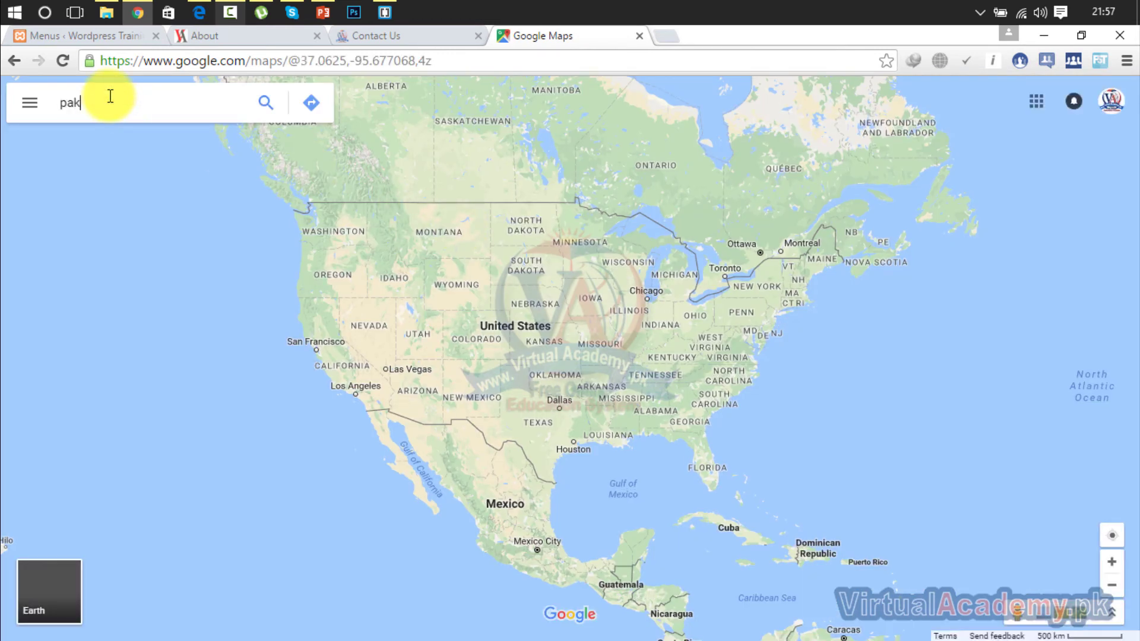
pyautogui.write('istan')
pyautogui.press('Return')
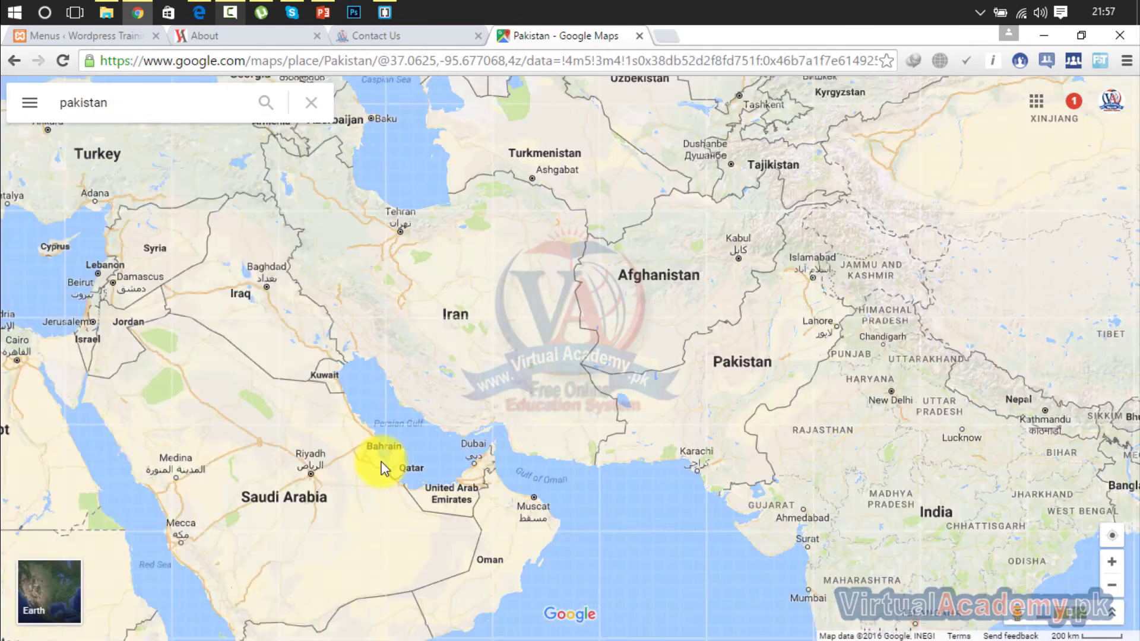
# Open the embed options for the Pakistan map and set the embedded map size to Small.
pyautogui.click(285, 386)
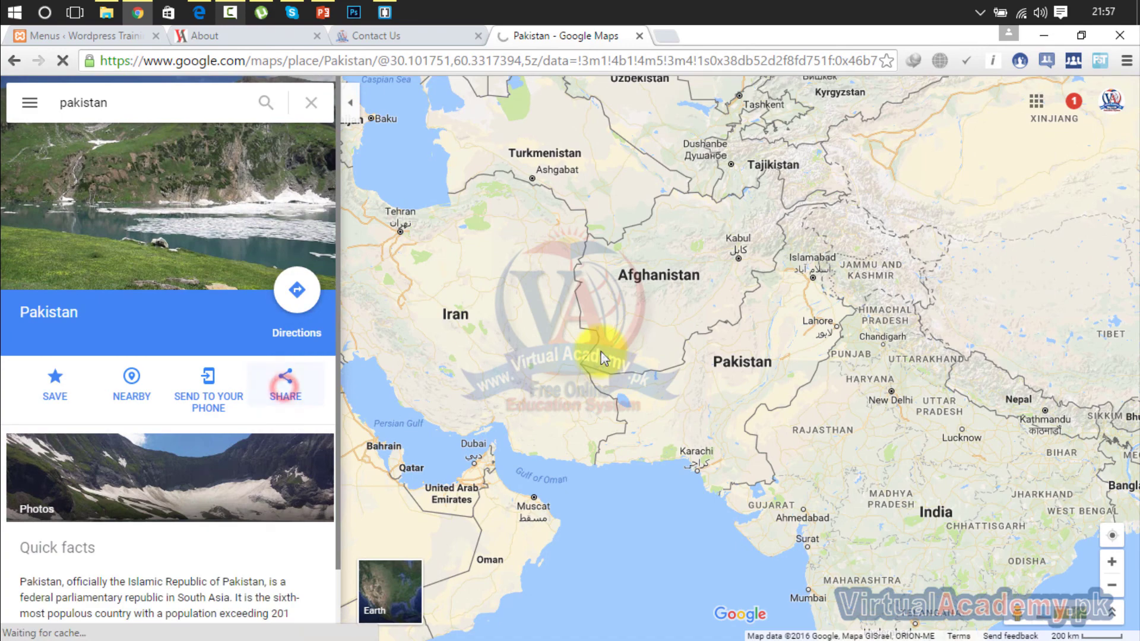
pyautogui.click(500, 298)
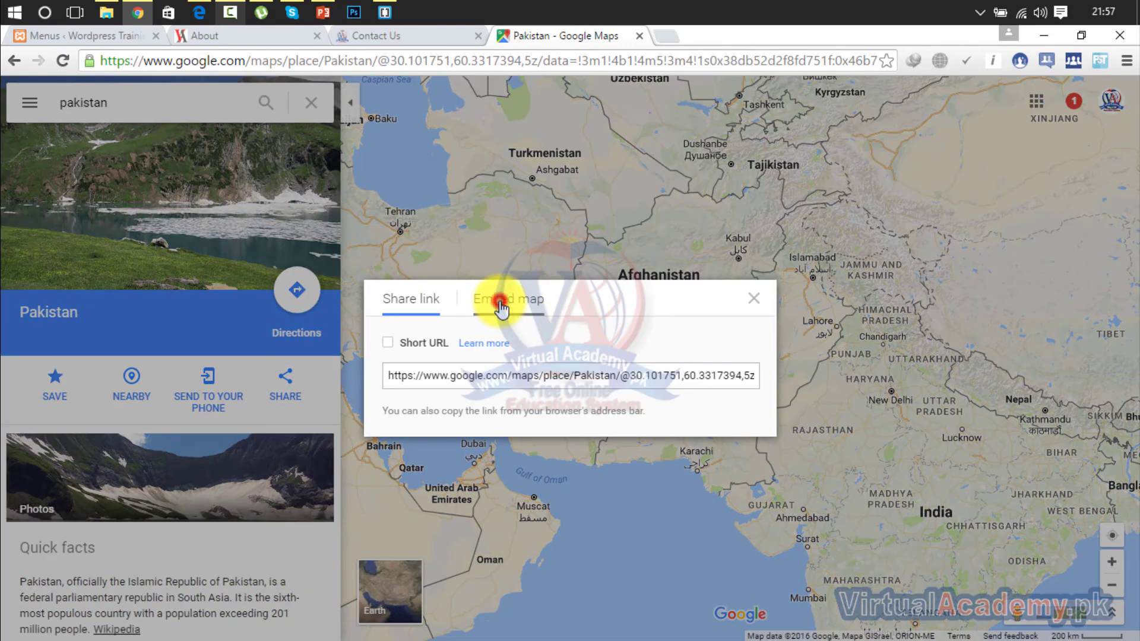
pyautogui.click(380, 175)
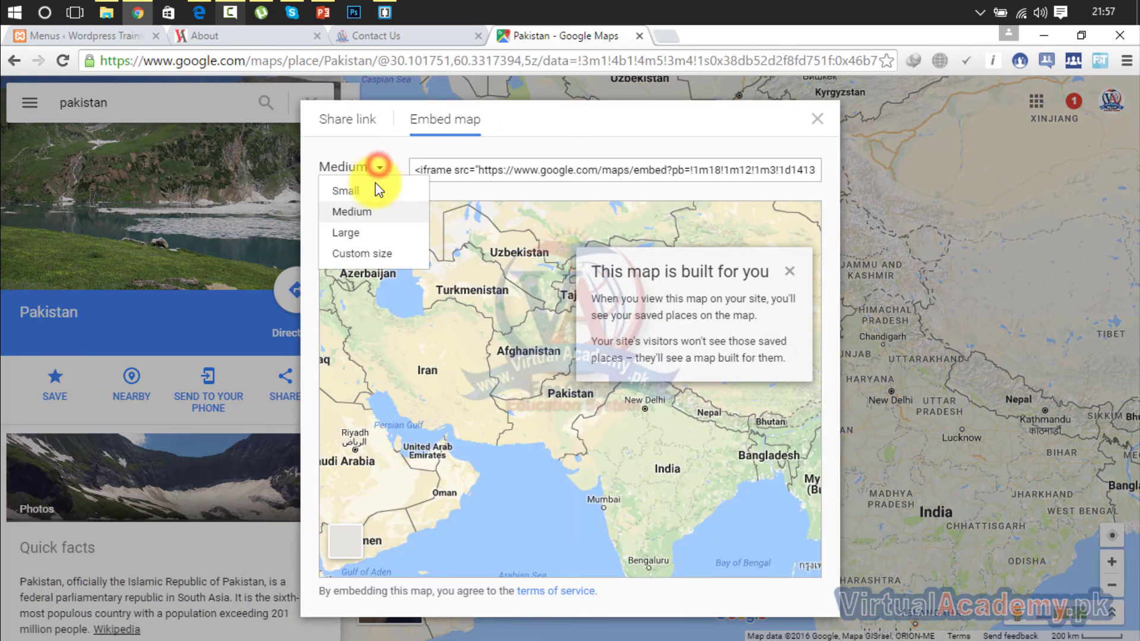
pyautogui.click(359, 191)
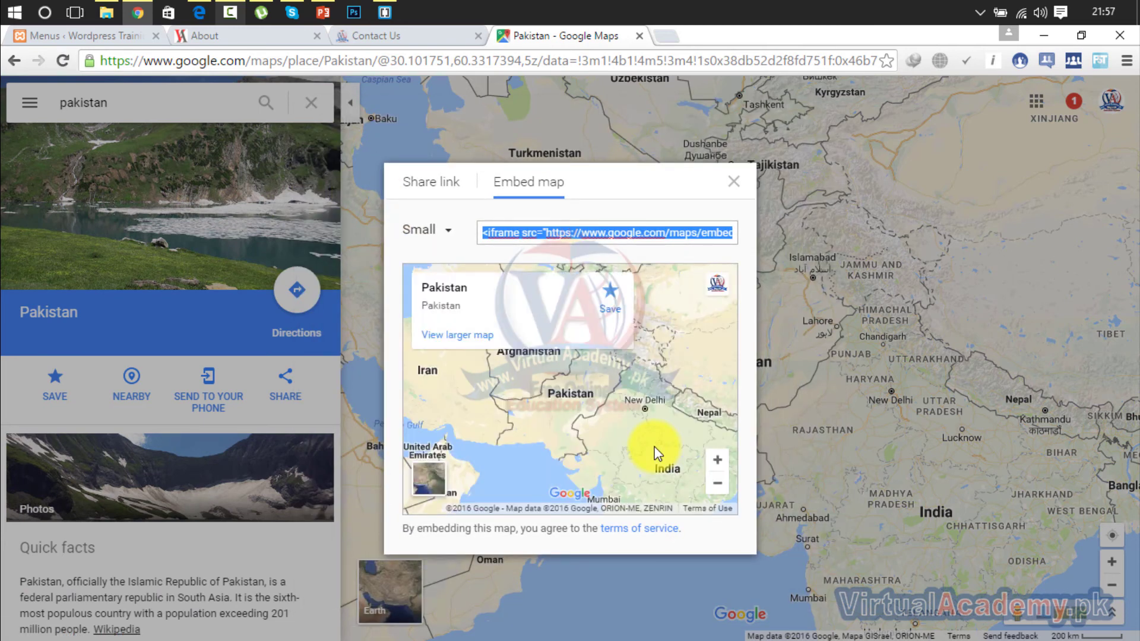
pyautogui.click(448, 230)
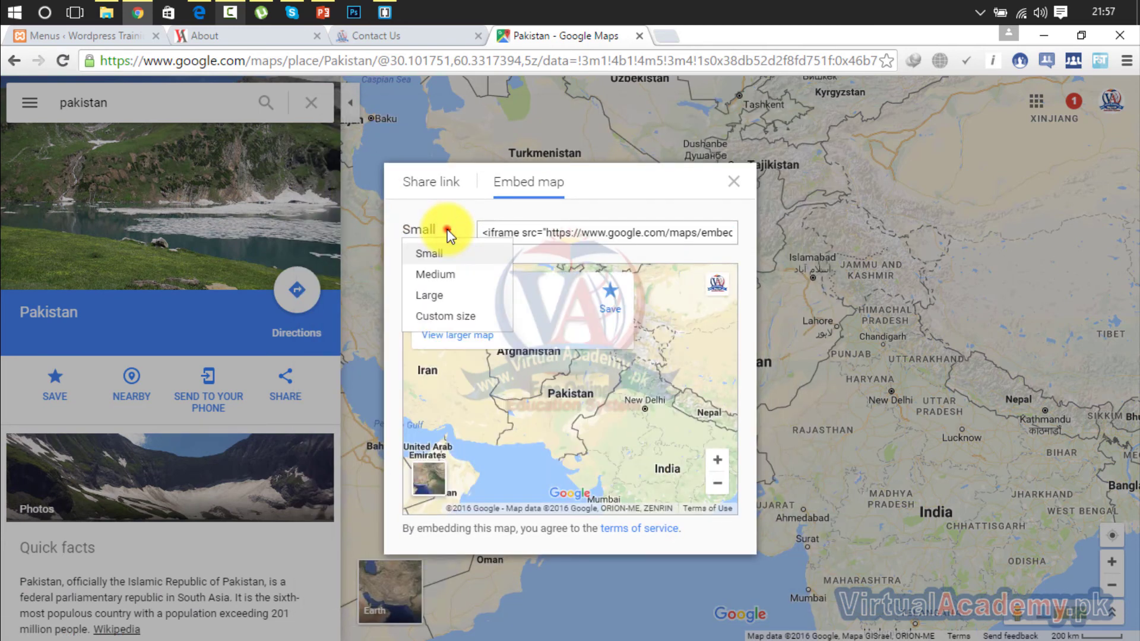
pyautogui.click(448, 231)
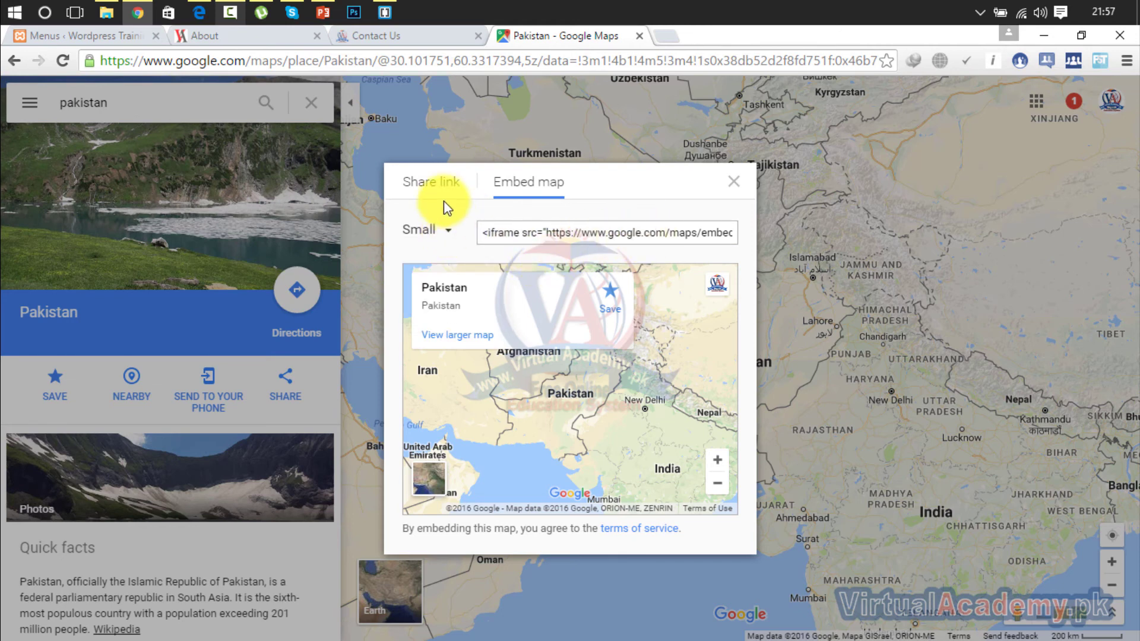
# Switch the embedded map to a custom size of 300 × 300 and preview it at actual size.
pyautogui.click(432, 238)
pyautogui.click(429, 314)
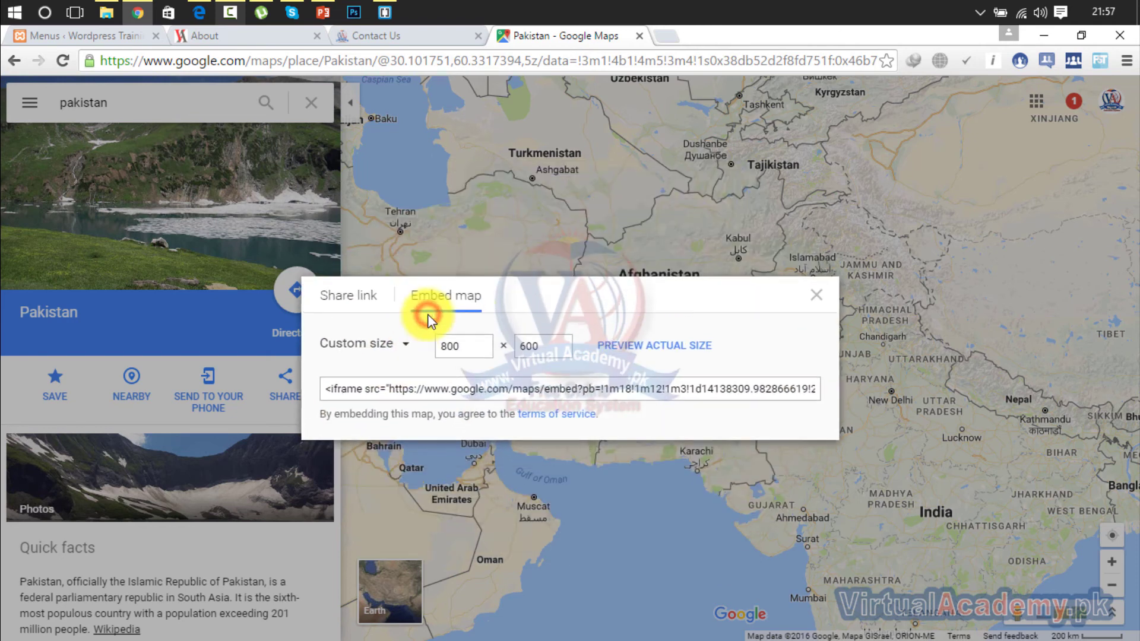
pyautogui.moveTo(481, 347); pyautogui.dragTo(418, 351)
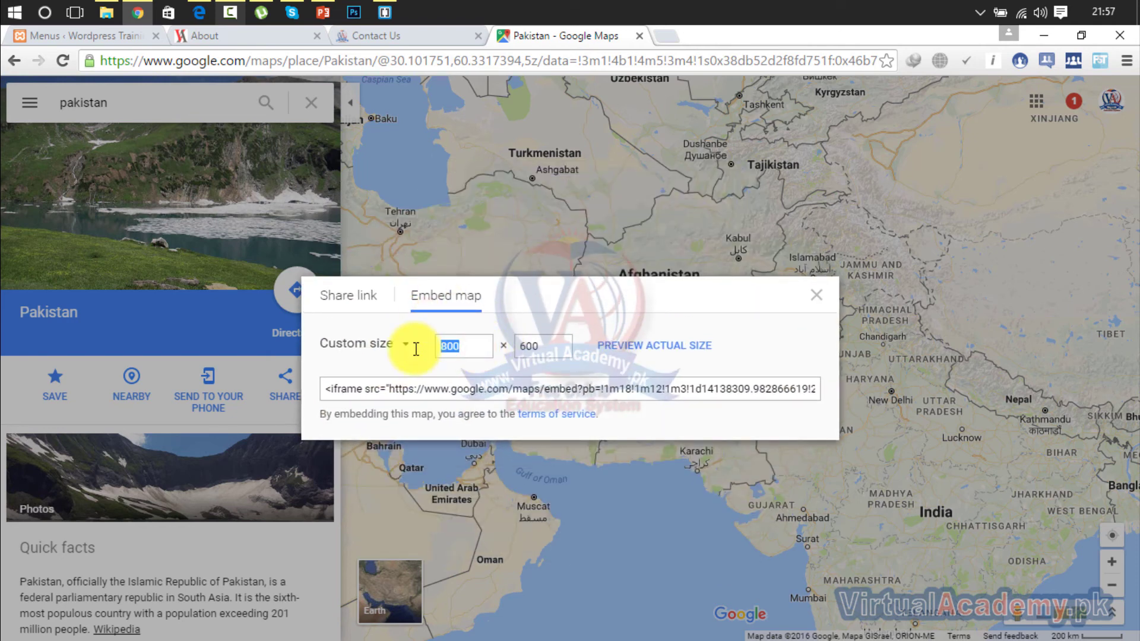
pyautogui.write('300')
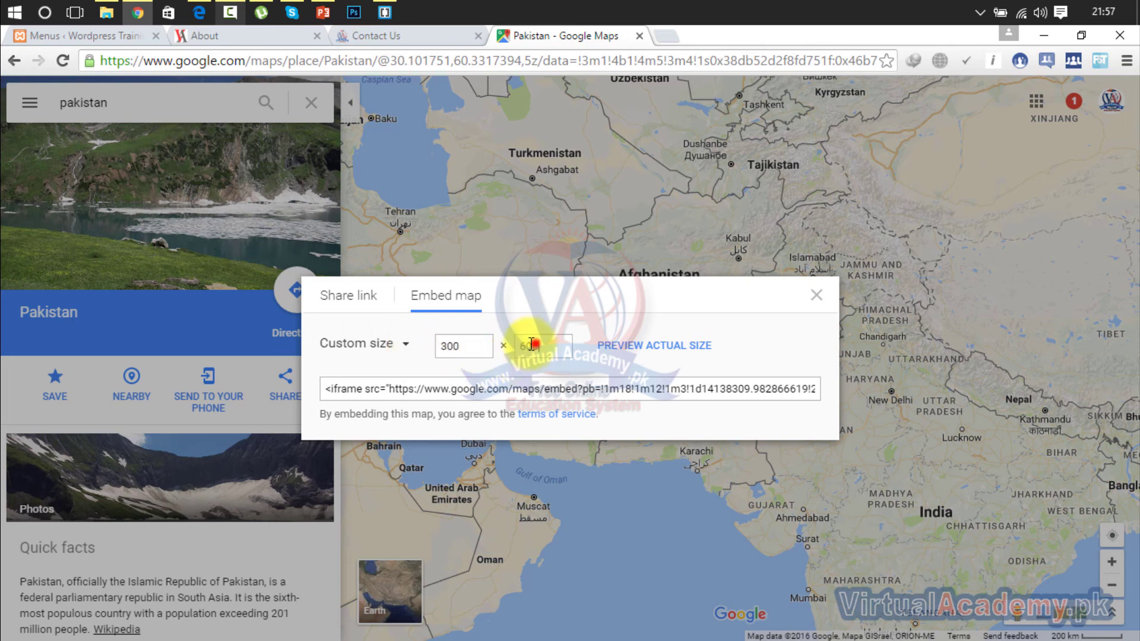
pyautogui.moveTo(529, 347); pyautogui.dragTo(475, 345)
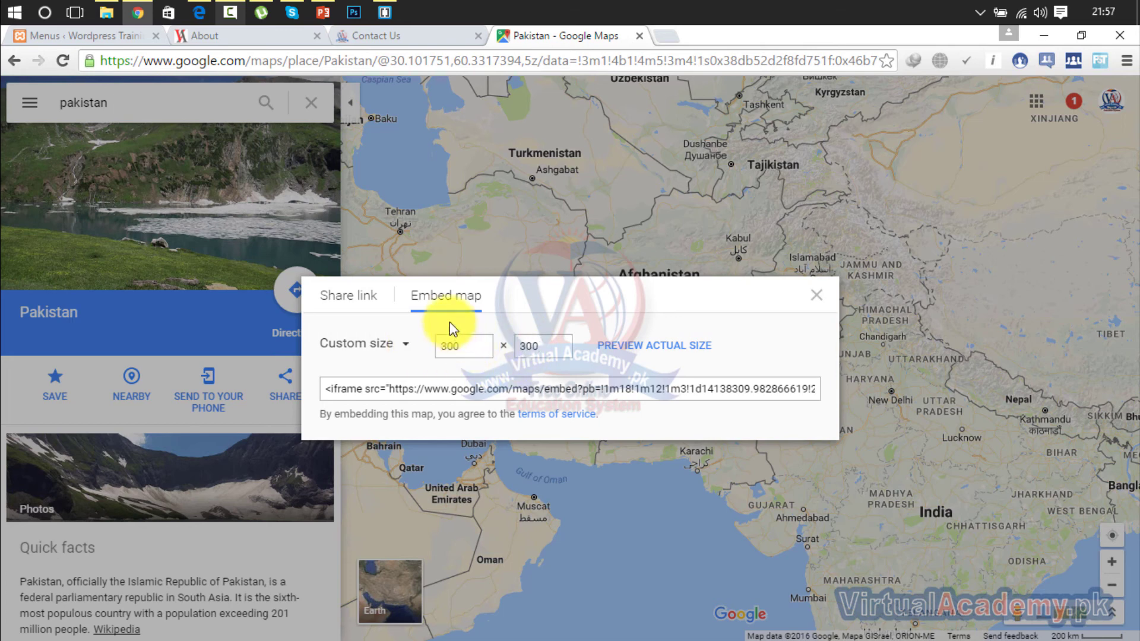
pyautogui.click(663, 351)
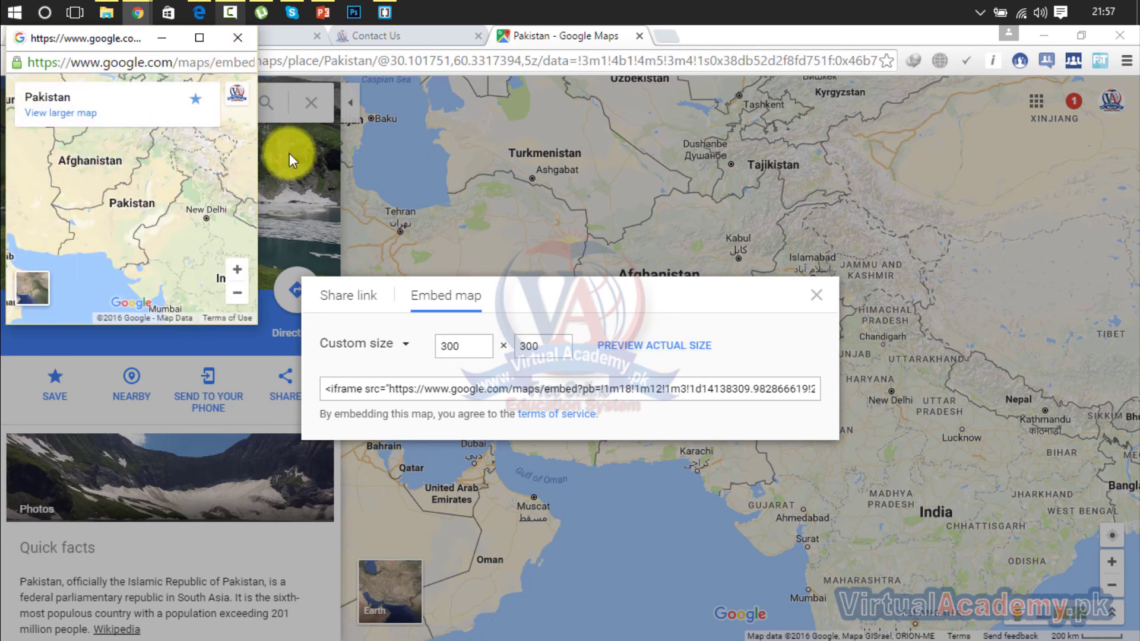
# Preview the embedded map at a custom size of 200 × 200 and copy its iframe code.
pyautogui.moveTo(461, 344); pyautogui.dragTo(441, 346)
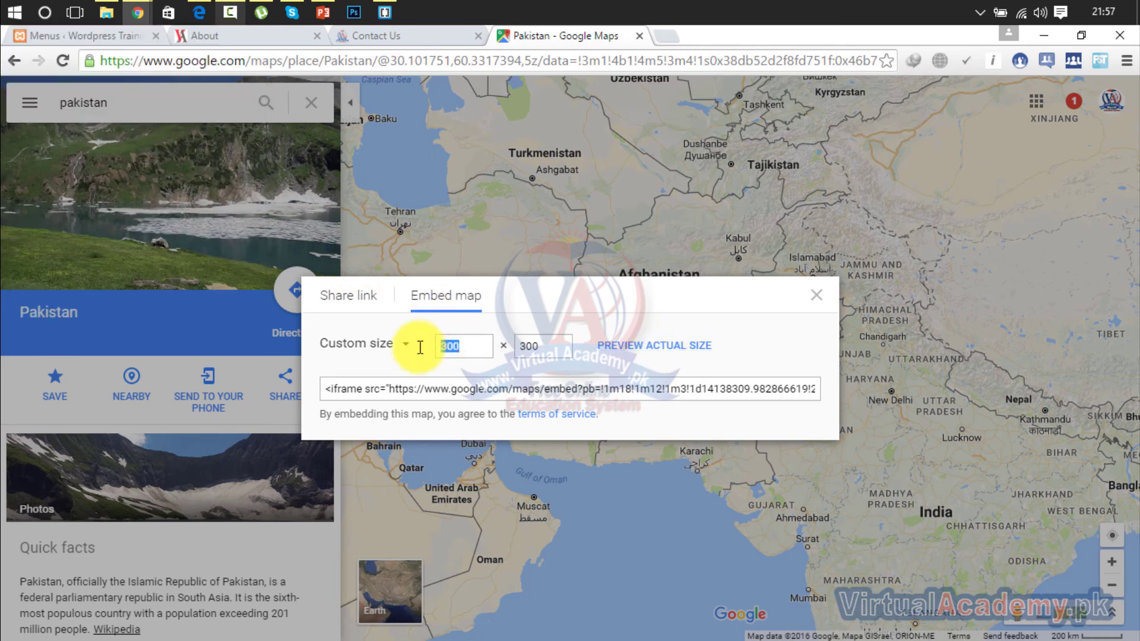
pyautogui.write('200')
pyautogui.moveTo(553, 351); pyautogui.dragTo(493, 353)
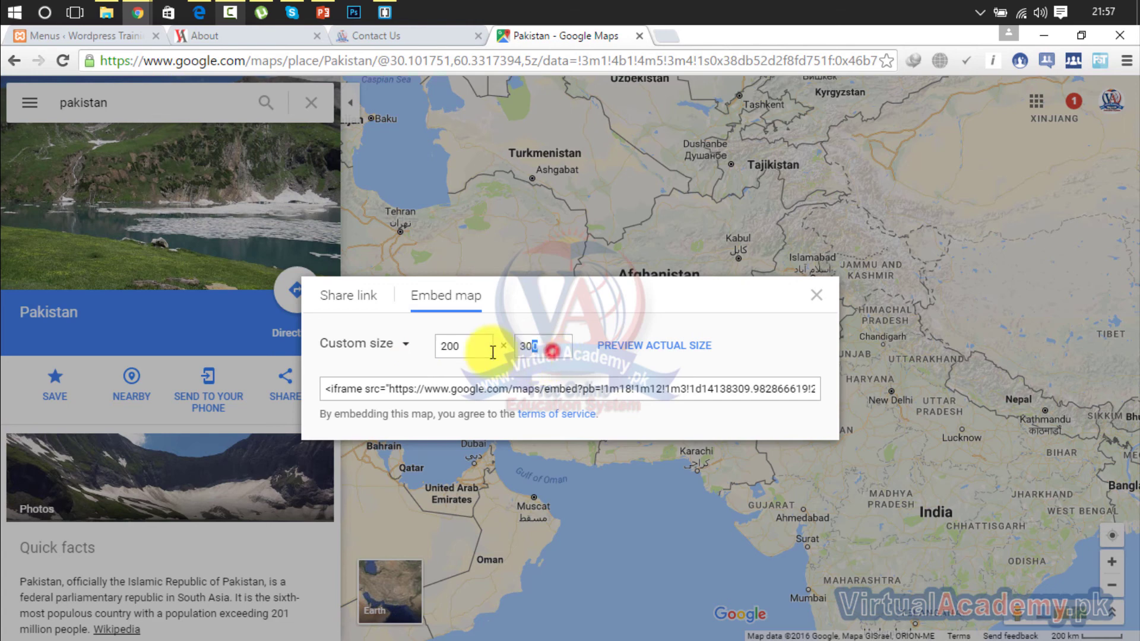
pyautogui.click(646, 350)
pyautogui.moveTo(198, 166); pyautogui.dragTo(115, 165)
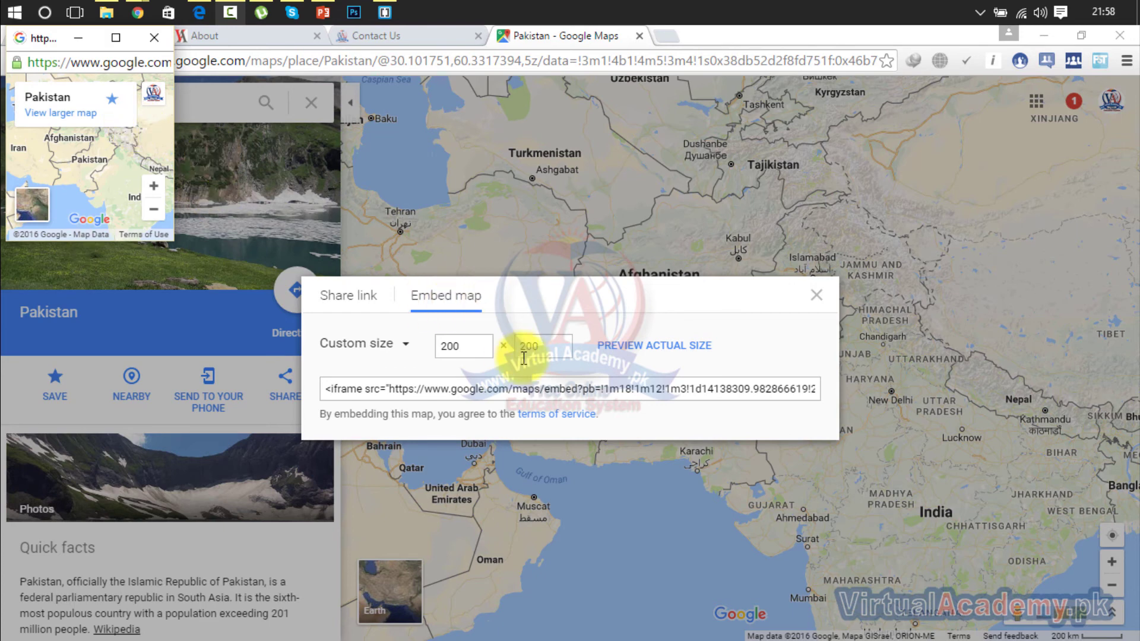
pyautogui.click(555, 387)
pyautogui.click(564, 395)
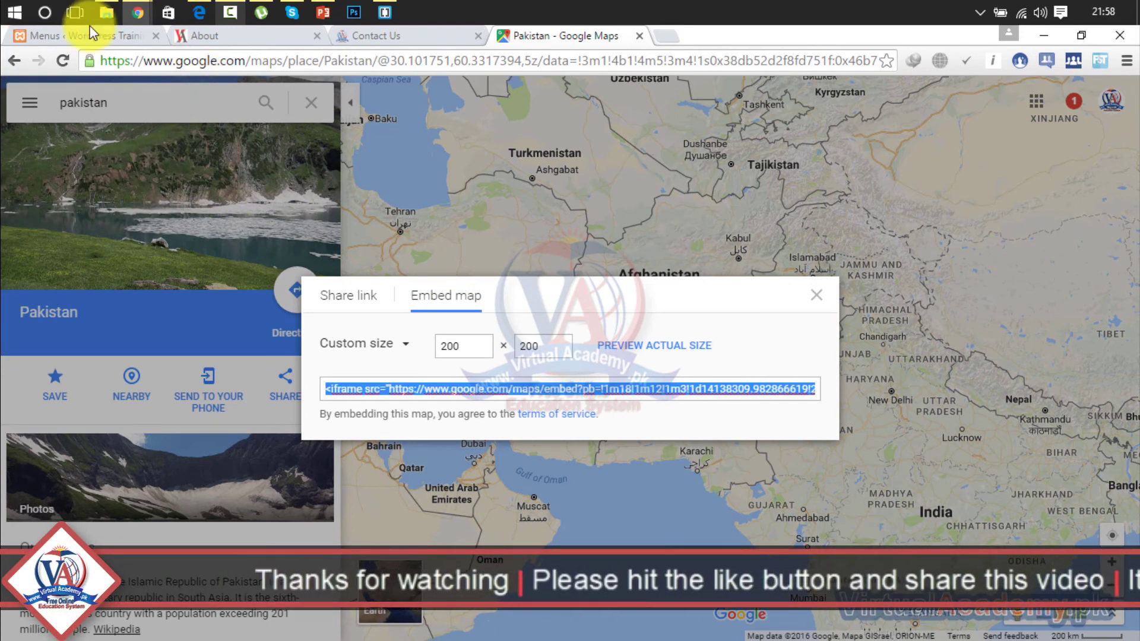
# Open the WordPress Widgets screen and add a Text widget to the Footer 3 area.
pyautogui.click(81, 39)
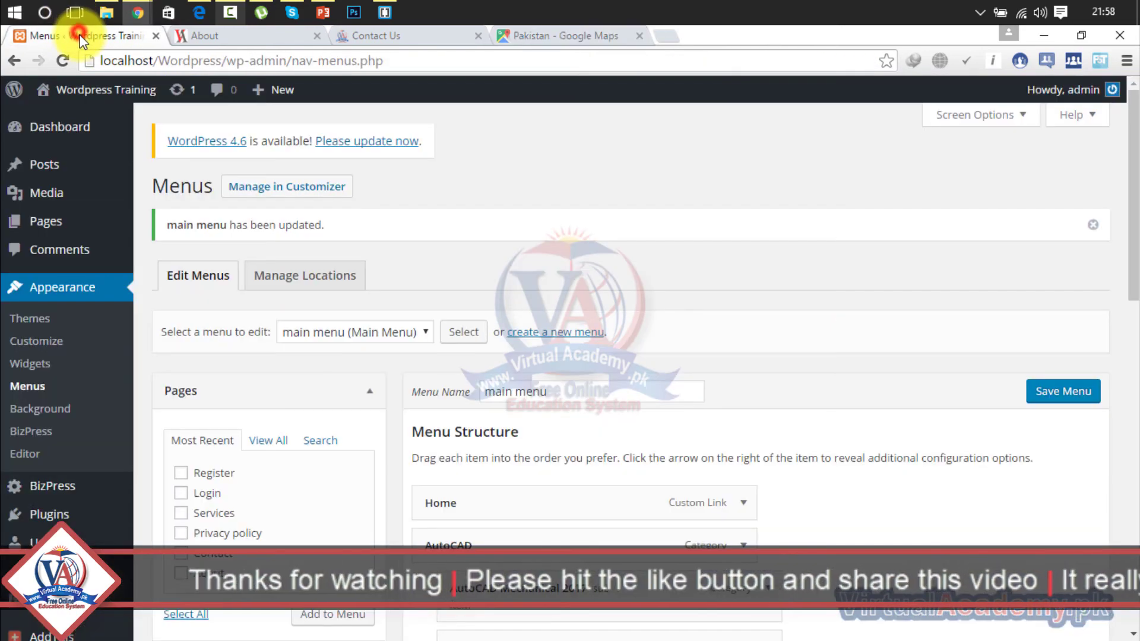
pyautogui.click(31, 366)
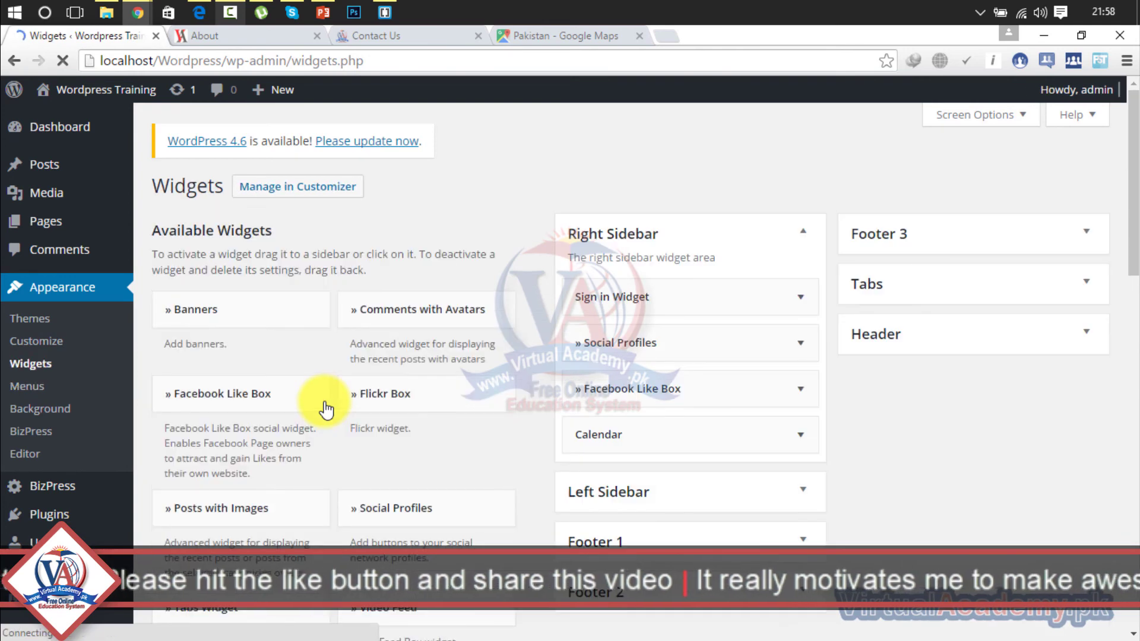
pyautogui.click(813, 543)
pyautogui.moveTo(1131, 229); pyautogui.dragTo(1134, 530)
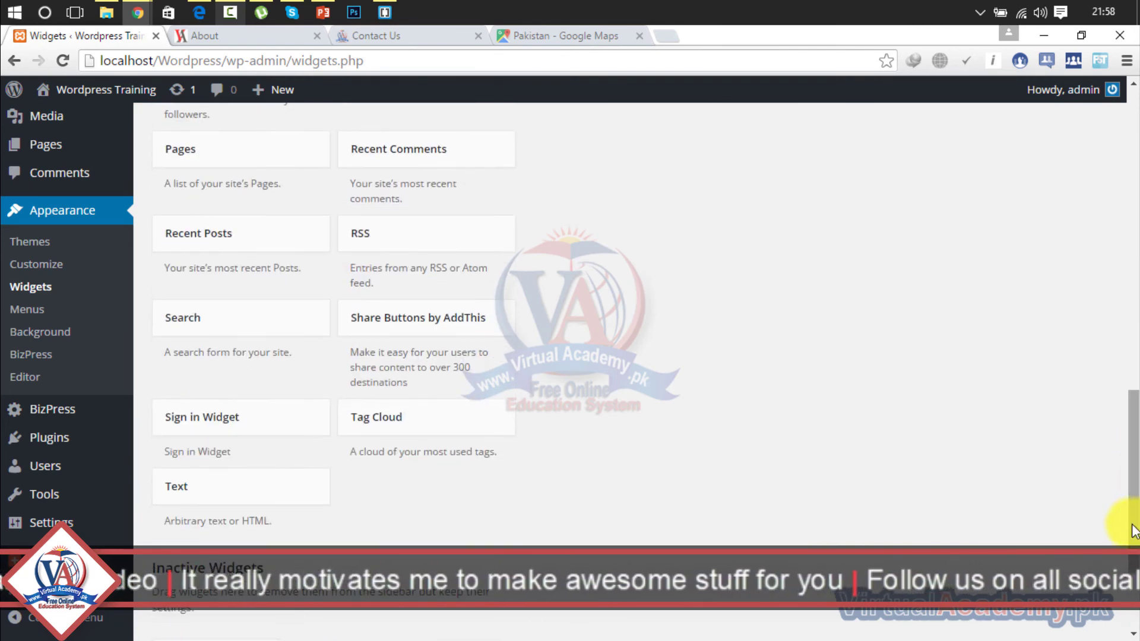
pyautogui.moveTo(252, 495); pyautogui.dragTo(944, 262)
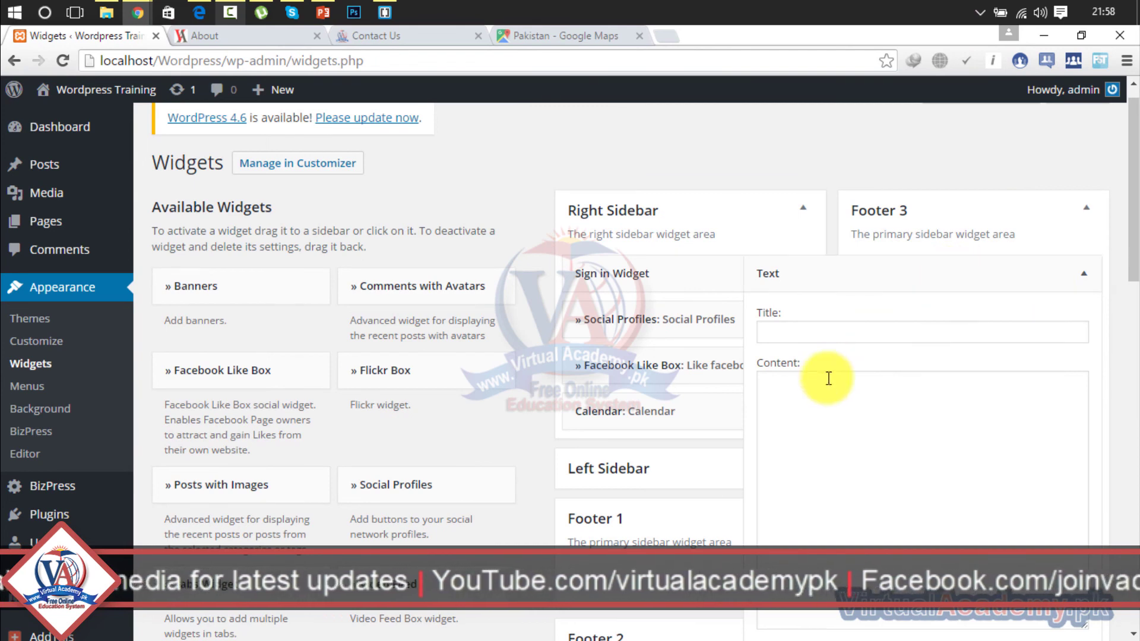
# Paste the copied map embed code into the content of the Footer 3 Text widget and save the widget.
pyautogui.click(827, 432)
pyautogui.hotkey('ctrl', 'v')
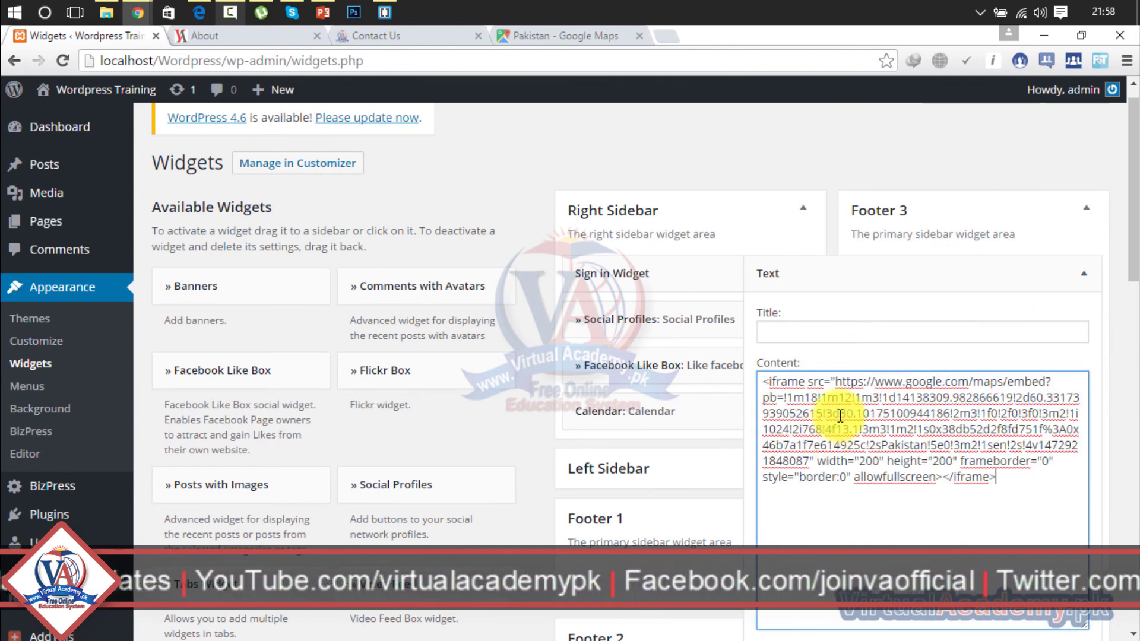
pyautogui.moveTo(1132, 218); pyautogui.dragTo(1132, 317)
pyautogui.click(1067, 383)
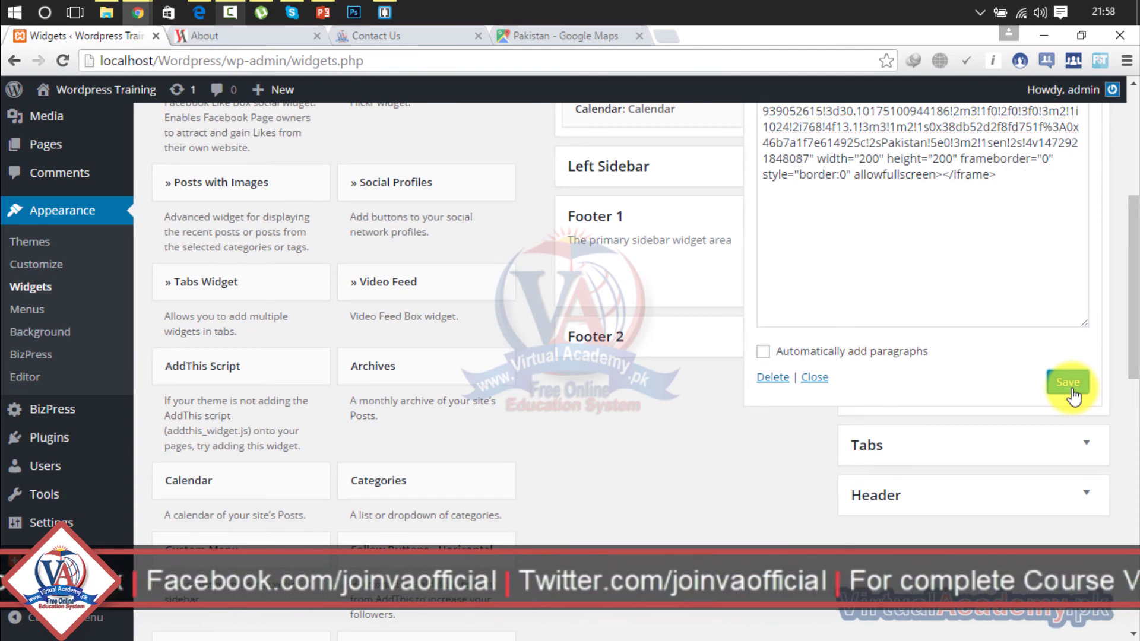
# Reload the live About page and check the embedded map in its footer.
pyautogui.click(298, 38)
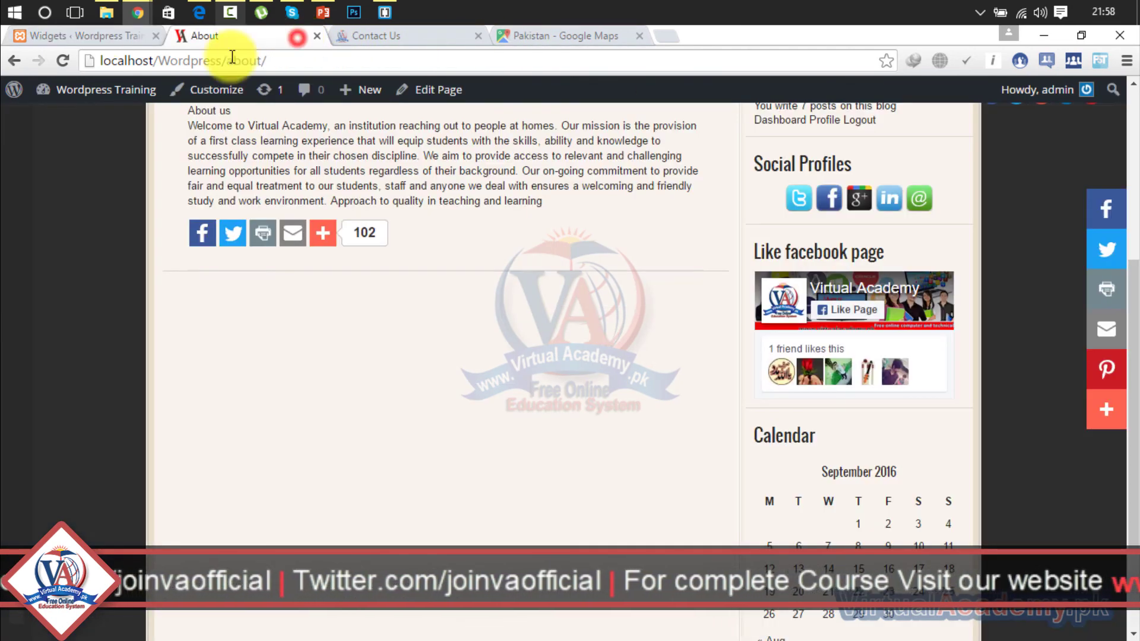
pyautogui.click(66, 61)
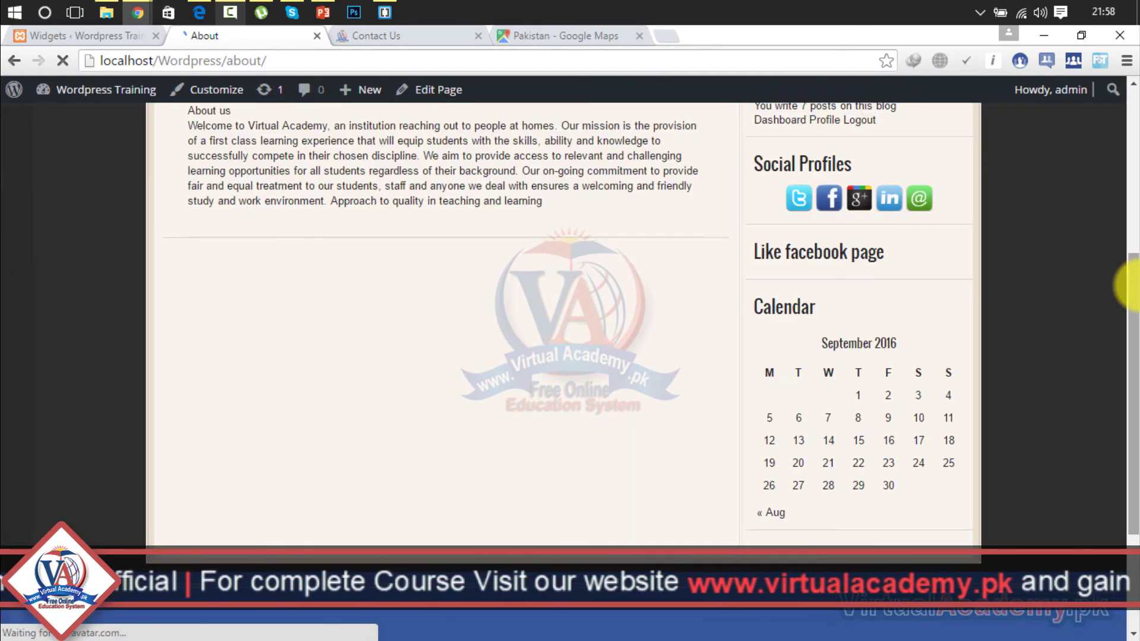
pyautogui.moveTo(1131, 285); pyautogui.dragTo(1128, 452)
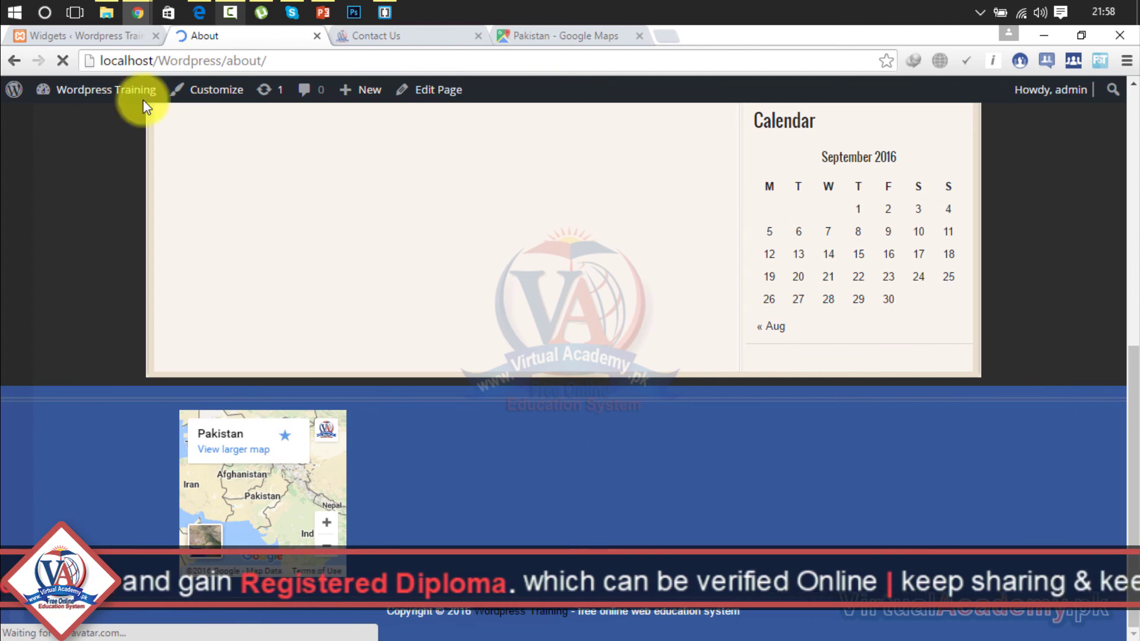
# Delete the Text widget containing the map code from the Footer 3 area on the Widgets screen.
pyautogui.click(95, 36)
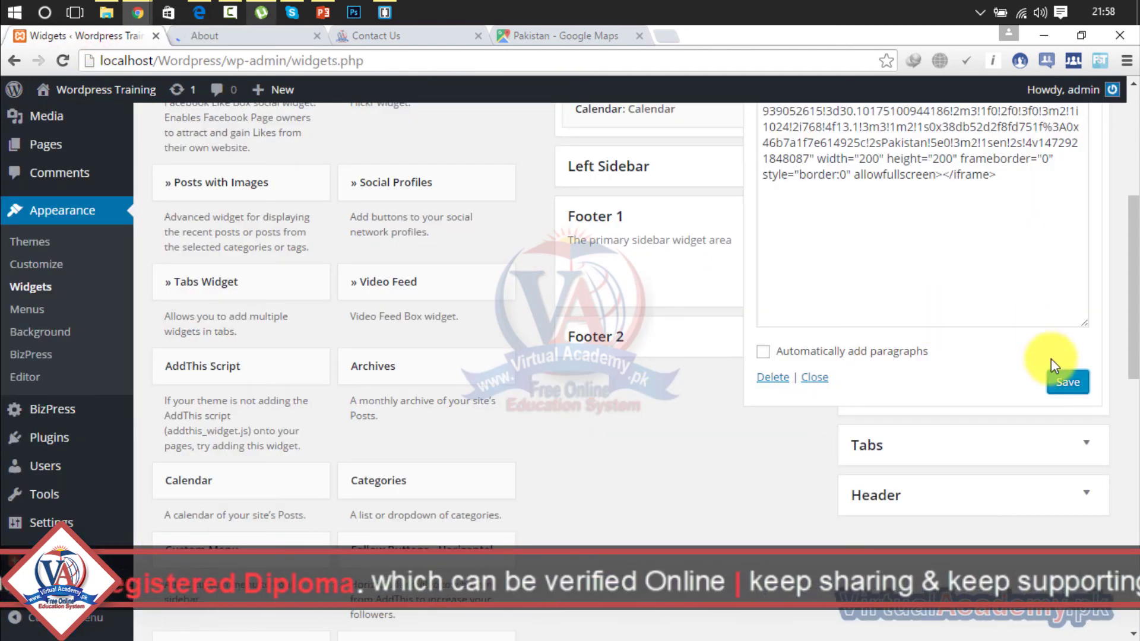
pyautogui.click(766, 378)
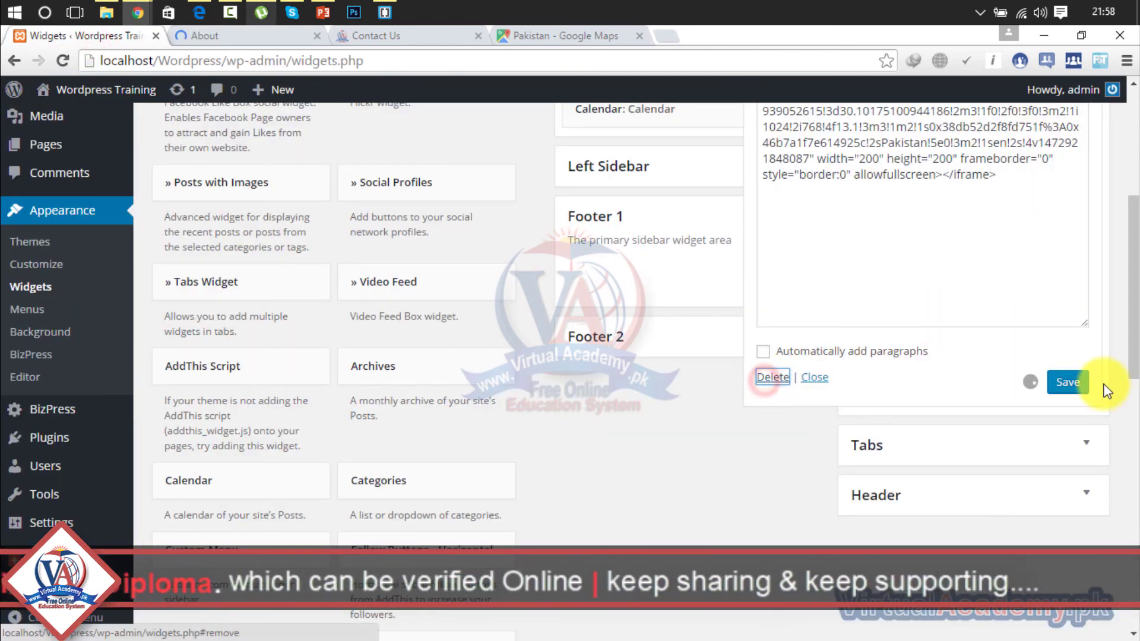
pyautogui.scroll(5, 1131, 264)
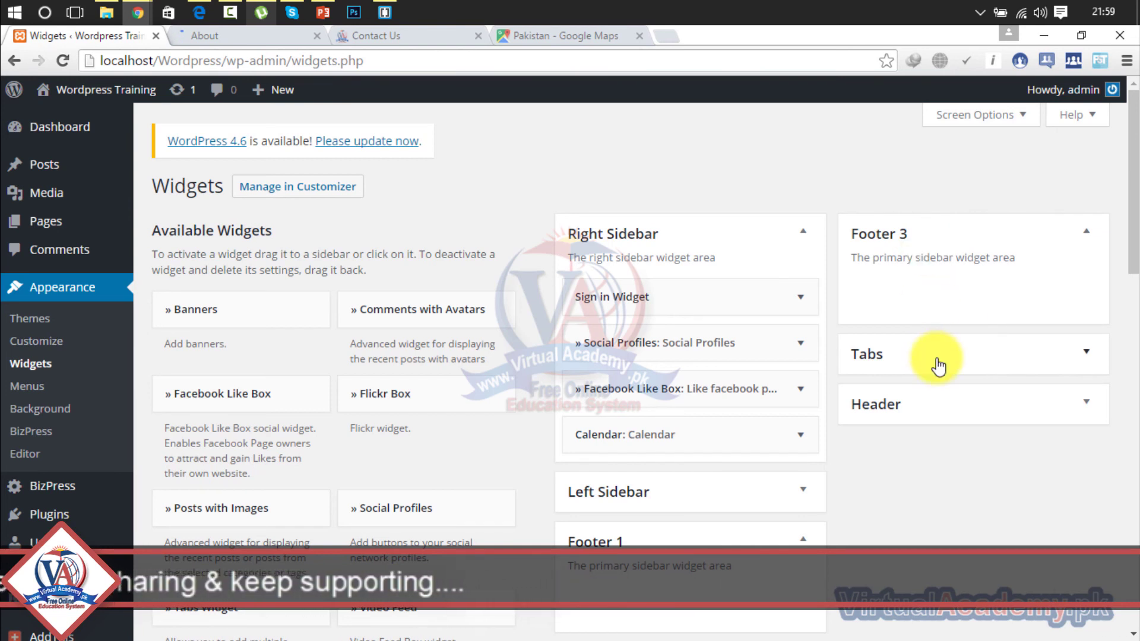
pyautogui.moveTo(1135, 199)
pyautogui.mouseDown()
pyautogui.moveTo(1126, 491)
pyautogui.moveTo(1123, 189)
pyautogui.mouseUp()
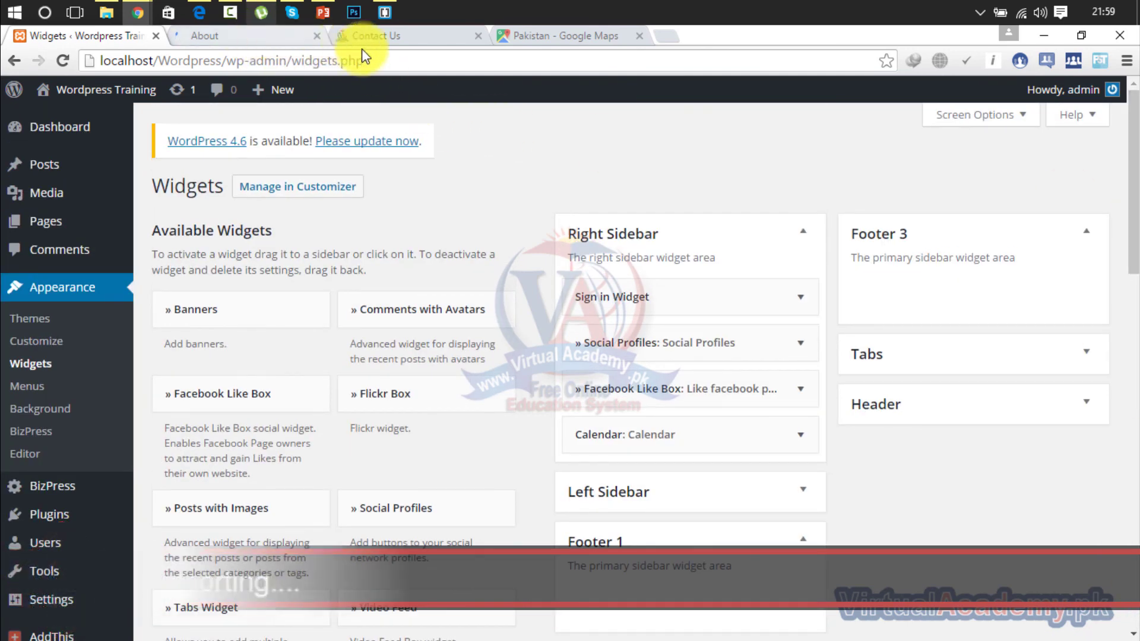
# Look over the Virtual Academy Contact Us page down to its embedded map, and close its tab and the Google Maps tab.
pyautogui.click(387, 39)
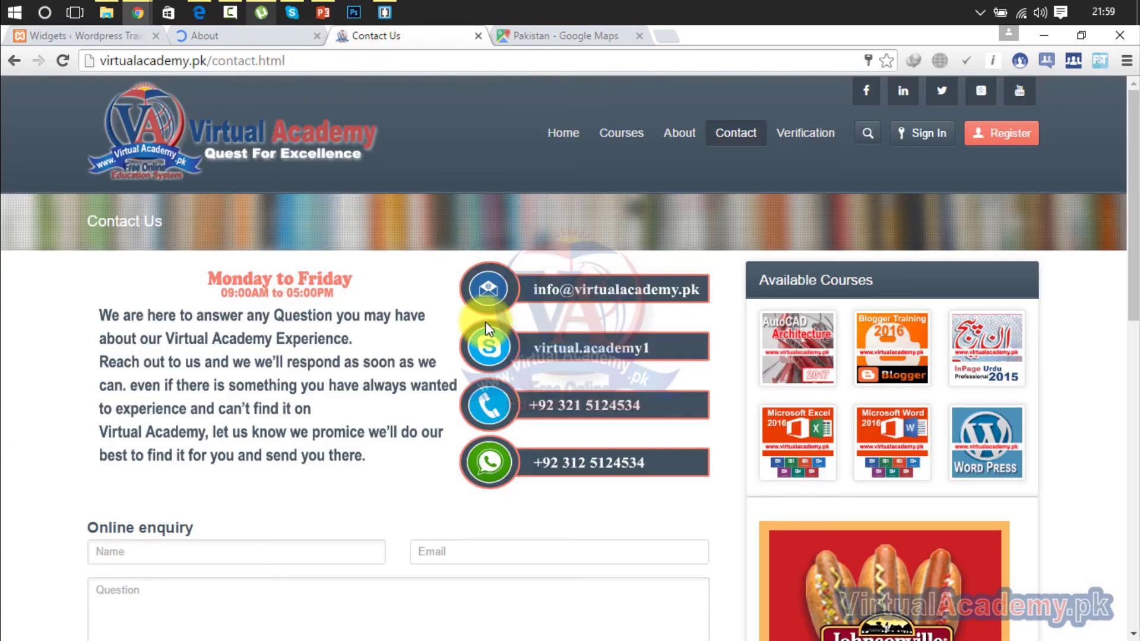
pyautogui.moveTo(1133, 145); pyautogui.dragTo(1133, 538)
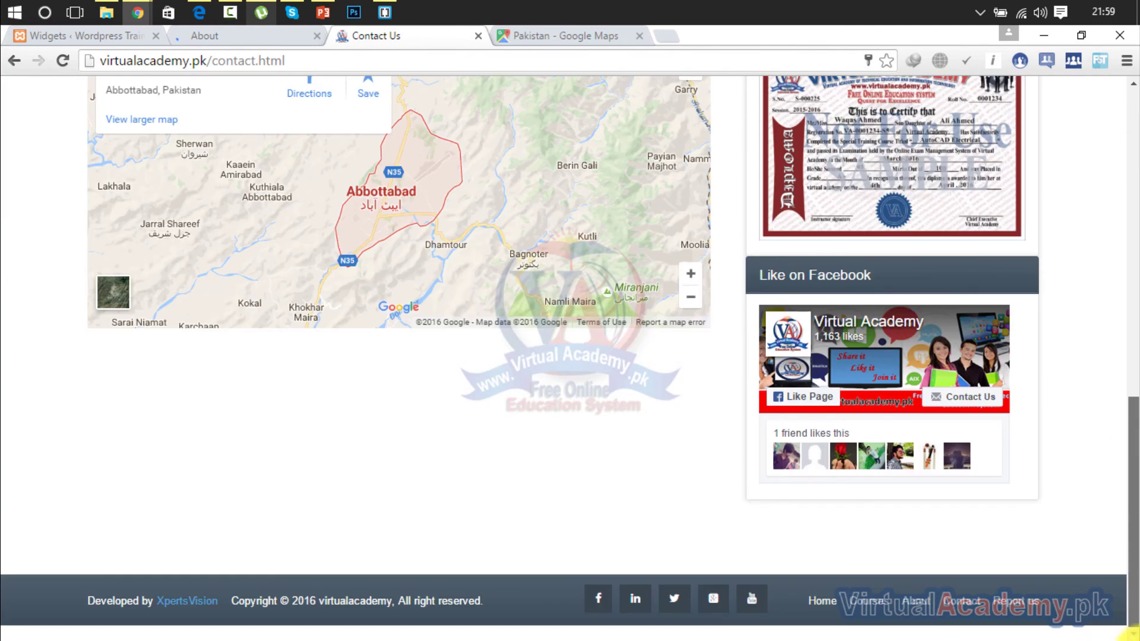
pyautogui.moveTo(1132, 636); pyautogui.dragTo(1129, 89)
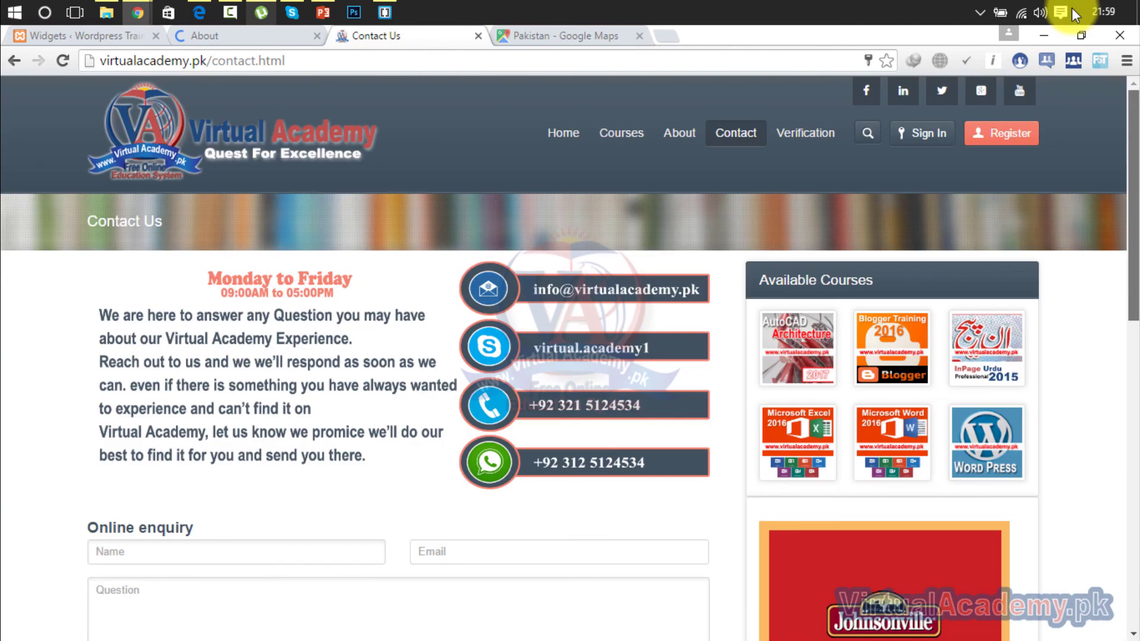
pyautogui.click(473, 37)
pyautogui.click(473, 37)
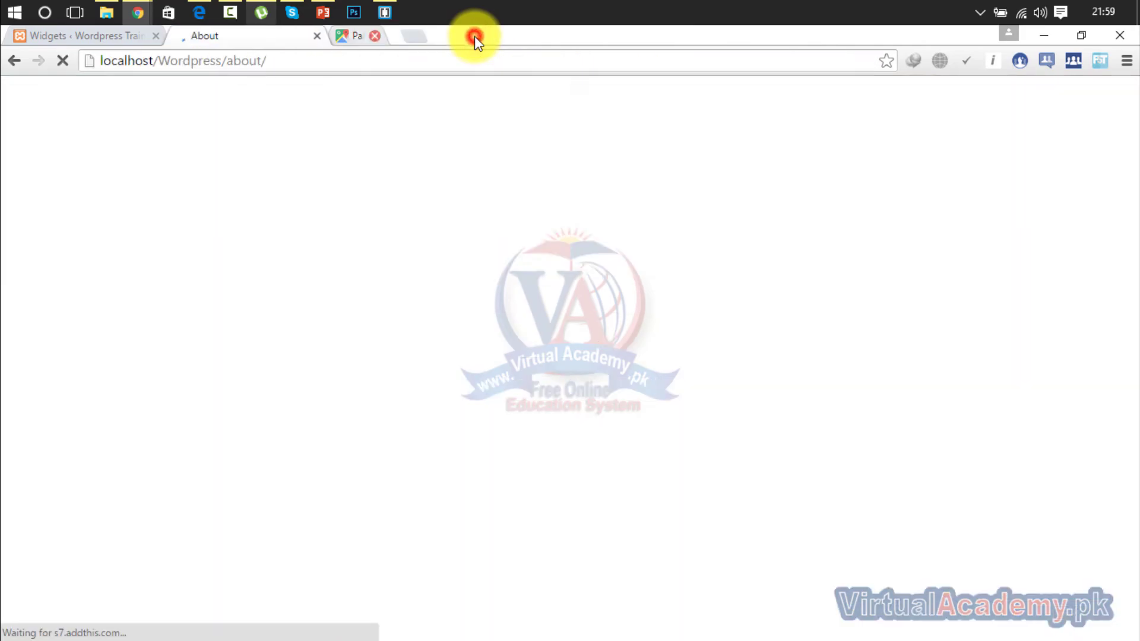